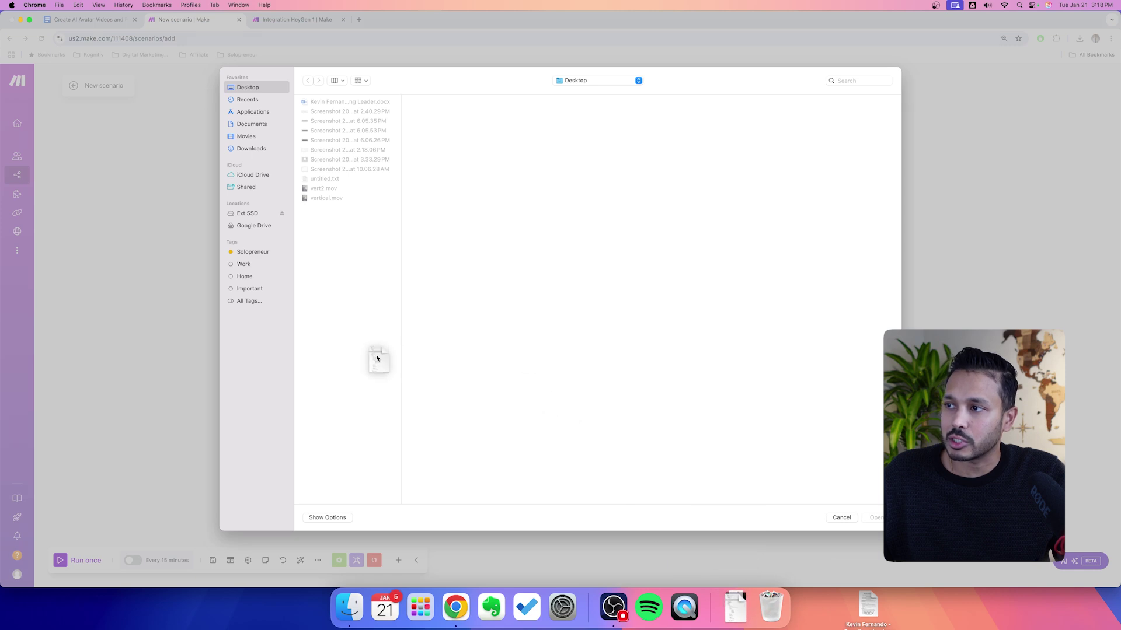
# Import the blueprint file "blueprint (7).json" into the new scenario.
pyautogui.press('Return')
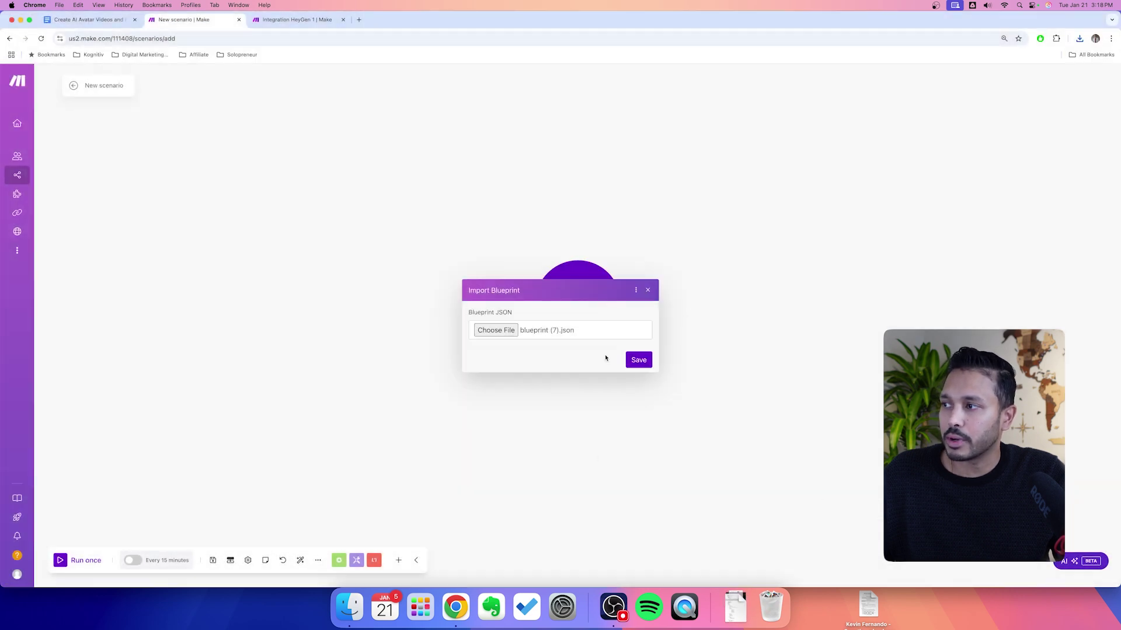
pyautogui.click(636, 359)
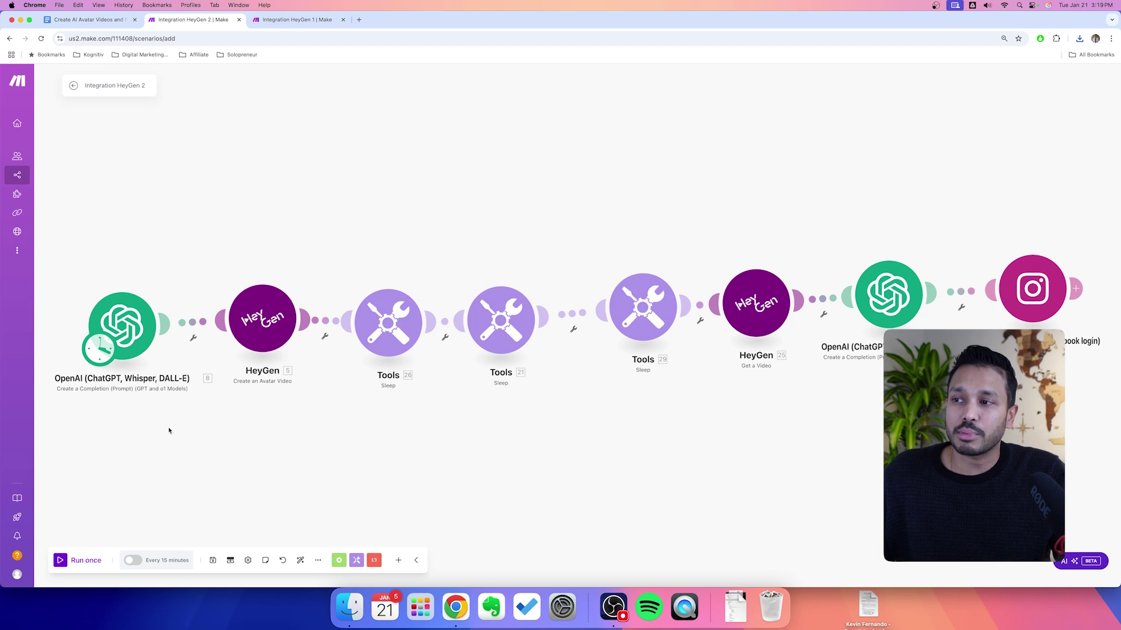
# Inspect the settings of the first OpenAI module, the second OpenAI module and the Instagram for Business module.
pyautogui.click(124, 319)
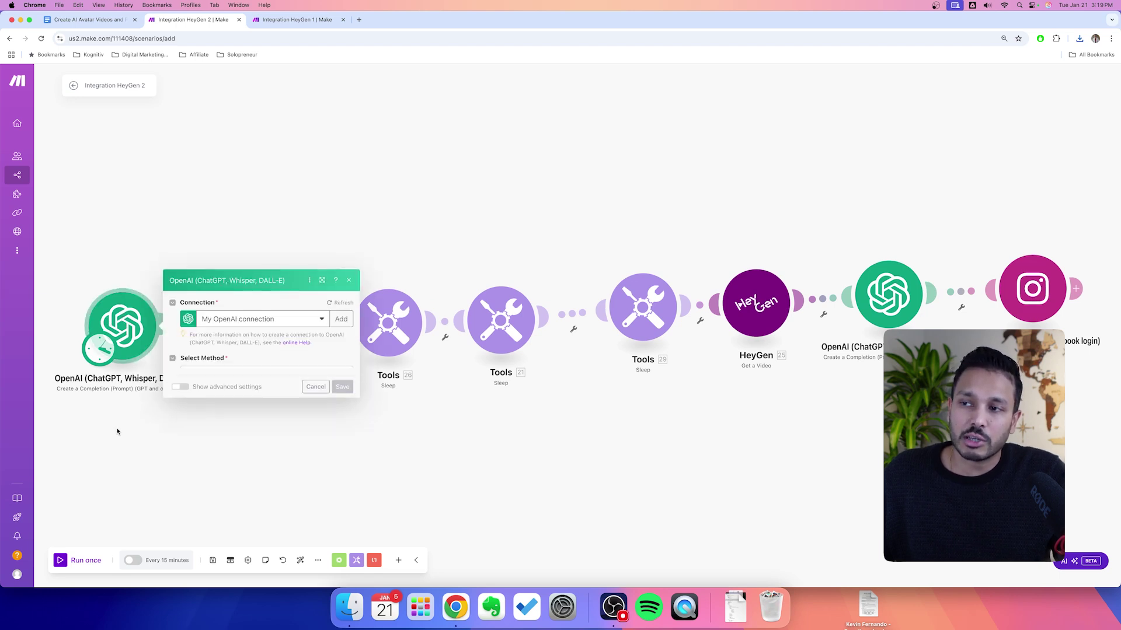
pyautogui.click(125, 443)
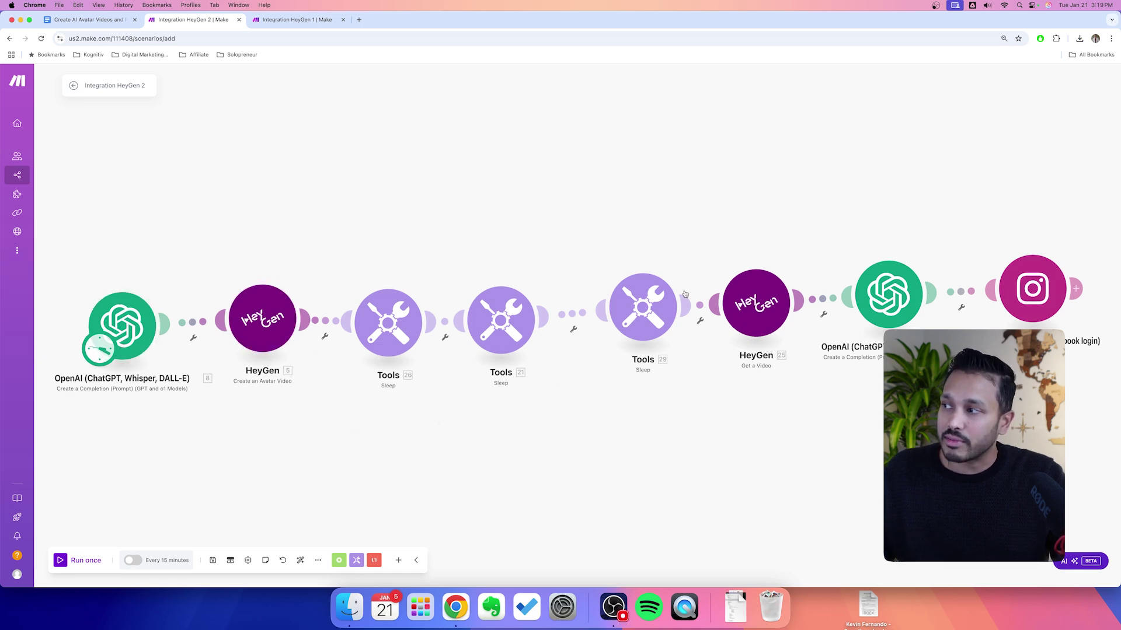
pyautogui.click(888, 287)
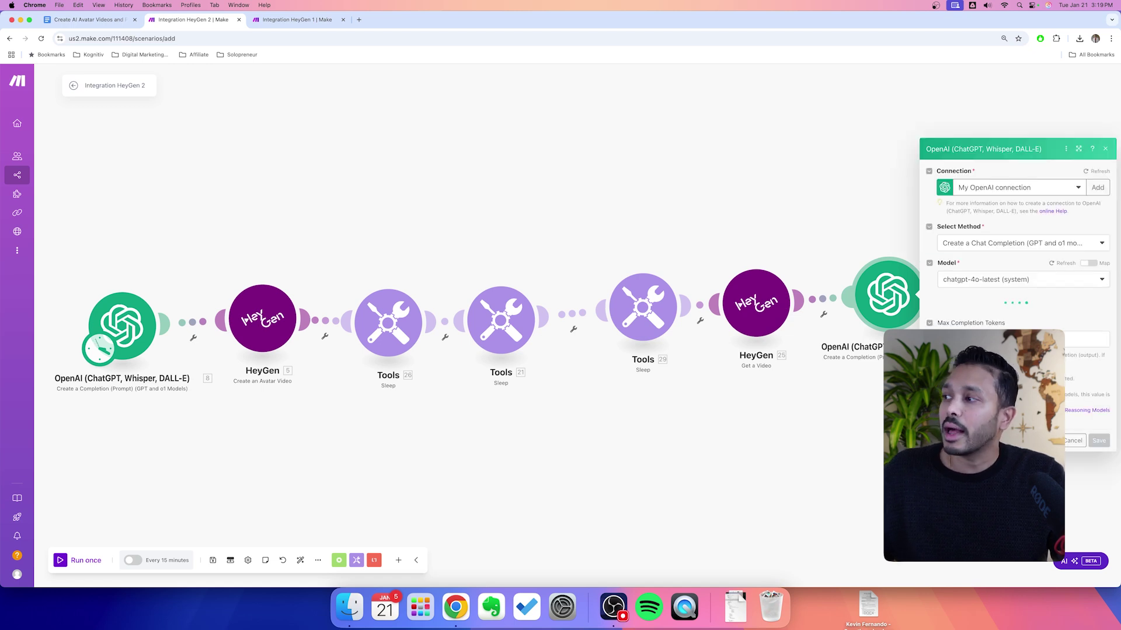
pyautogui.click(824, 414)
pyautogui.click(1032, 288)
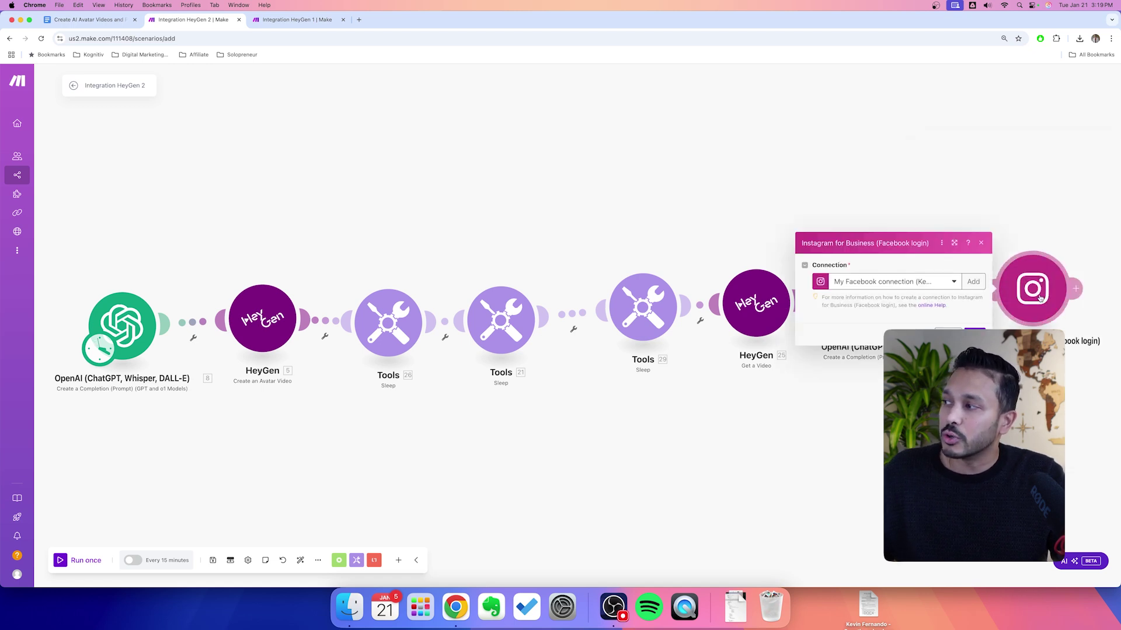
pyautogui.click(1080, 444)
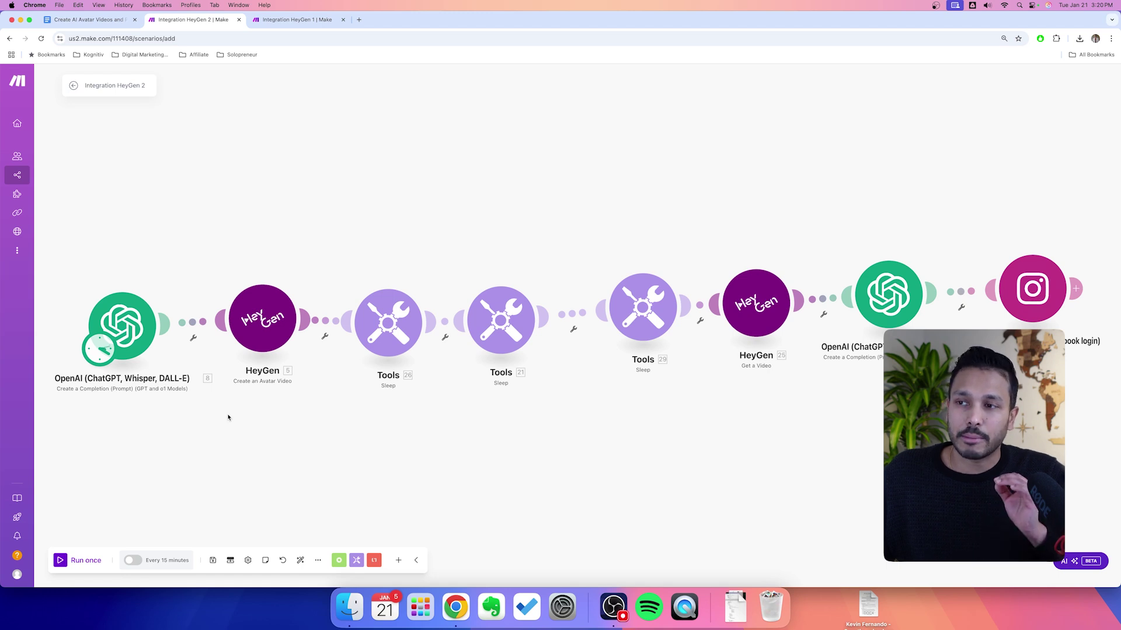
# Review the available connections of the first OpenAI module and open the form for adding a new one.
pyautogui.click(122, 322)
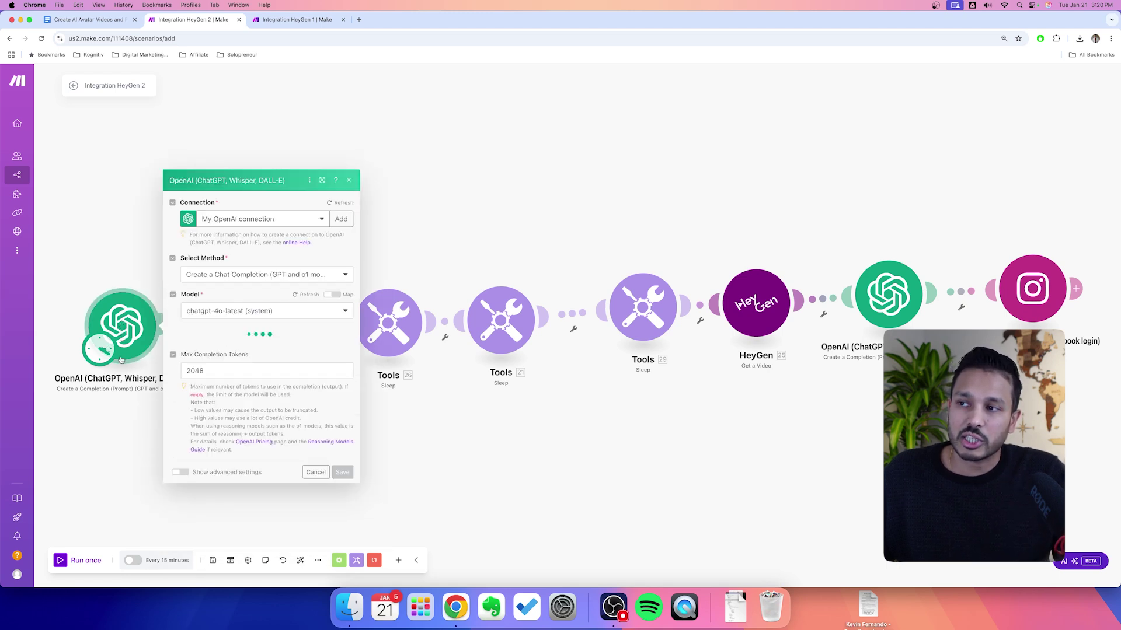
pyautogui.click(323, 219)
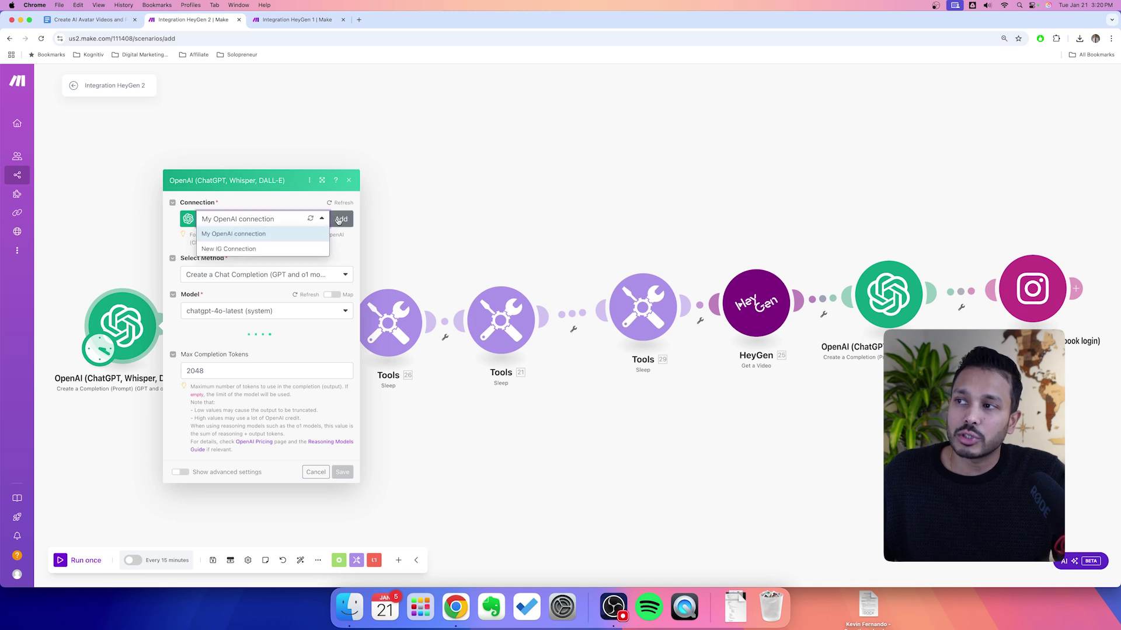
pyautogui.click(341, 221)
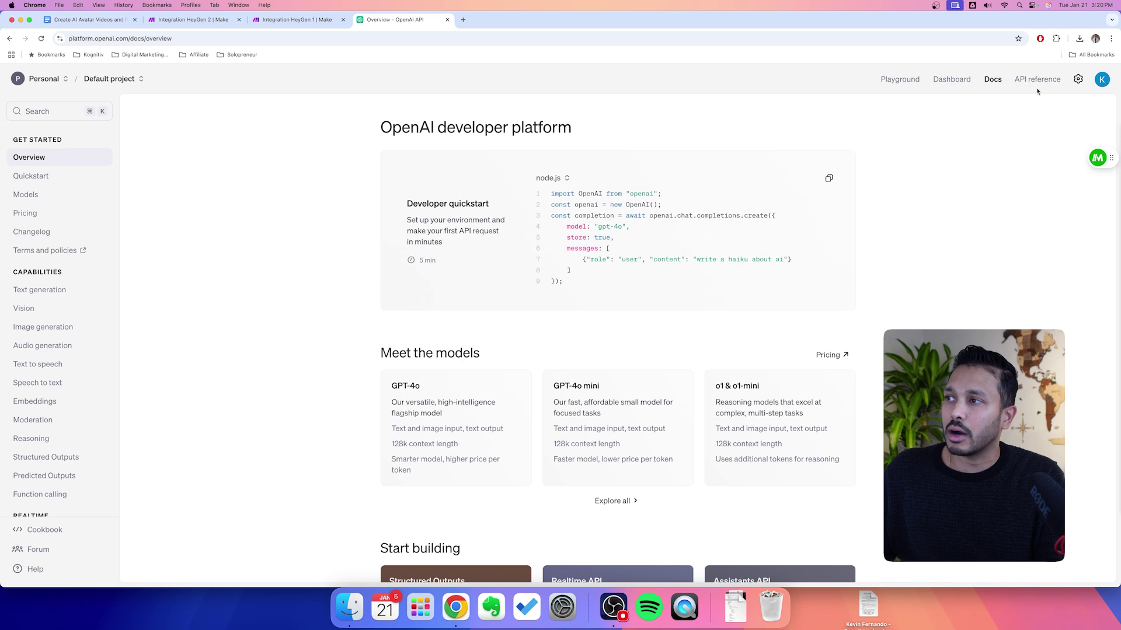
# On the OpenAI developer platform, view the project's API keys and the organization's billing overview.
pyautogui.scroll(-10, 35, 482)
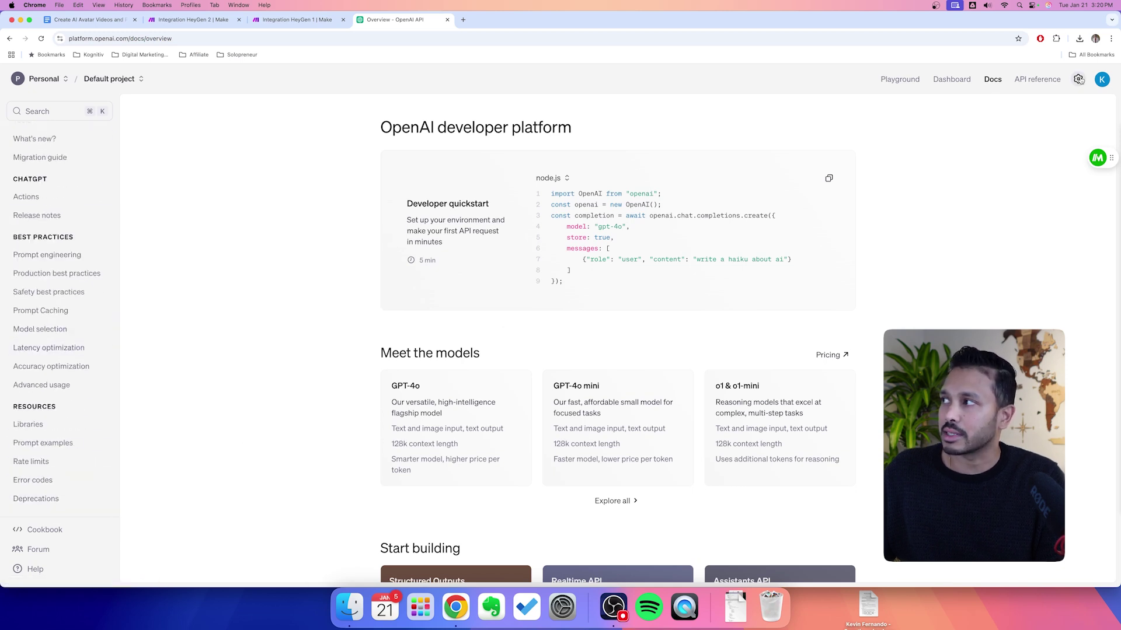
pyautogui.click(1079, 80)
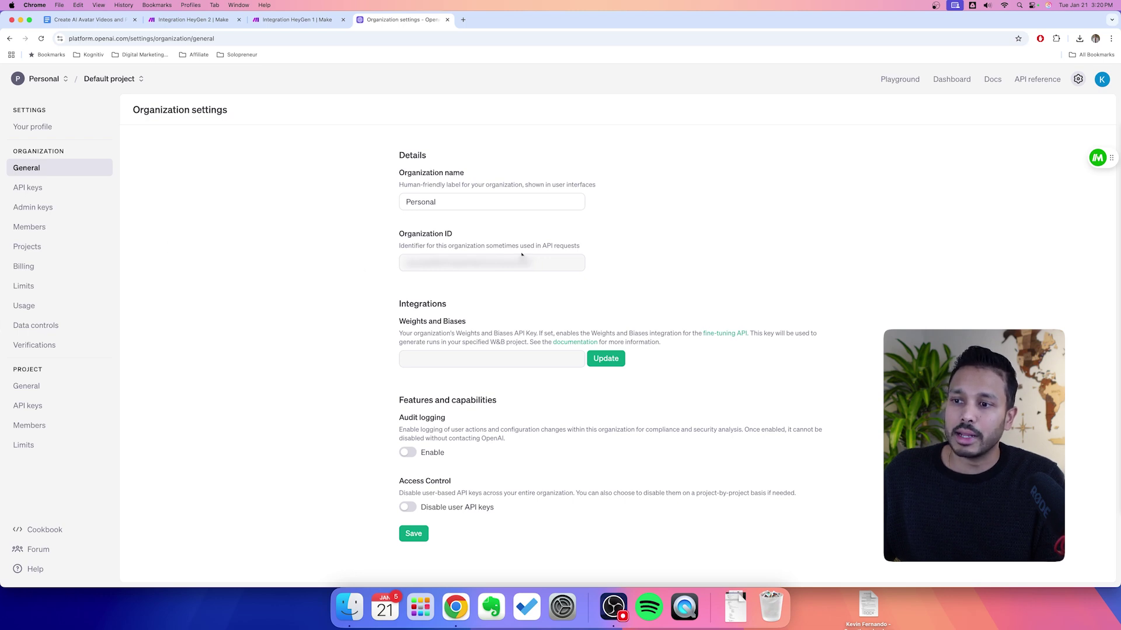
pyautogui.click(28, 406)
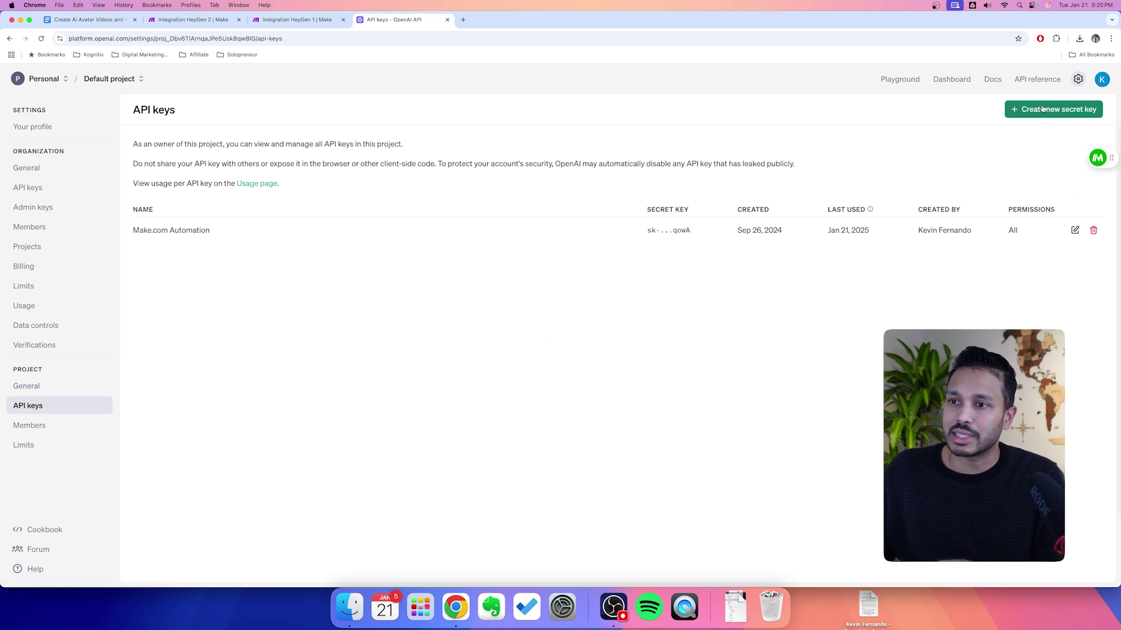
pyautogui.click(52, 270)
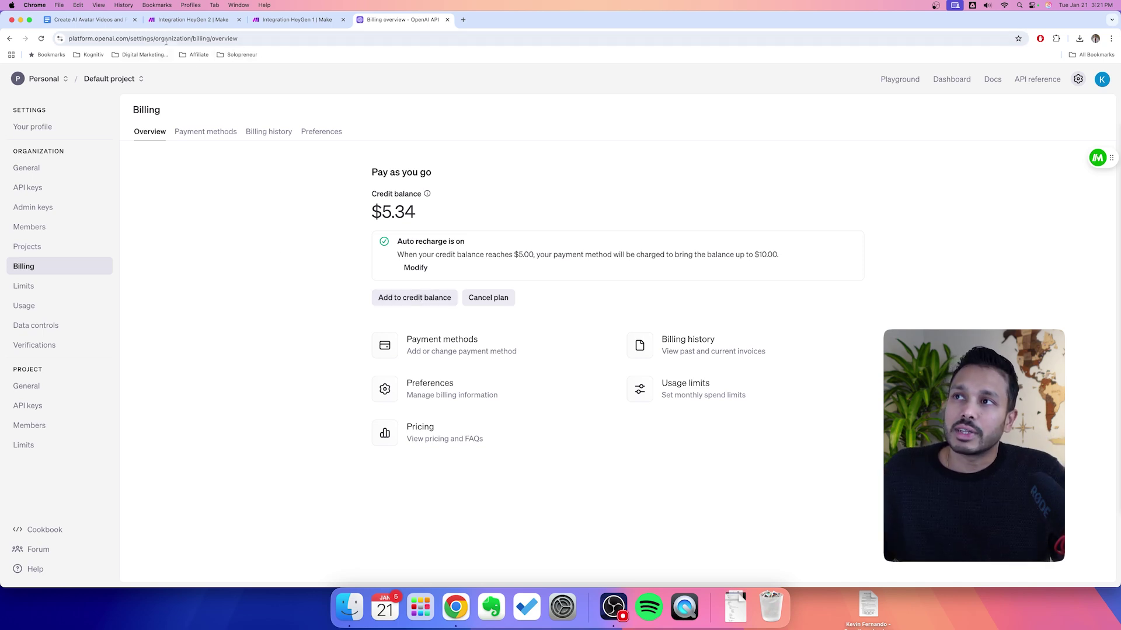
# Return to the Integration HeyGen 2 scenario in Make, view the first OpenAI module's new connection form and close it unsaved.
pyautogui.click(281, 20)
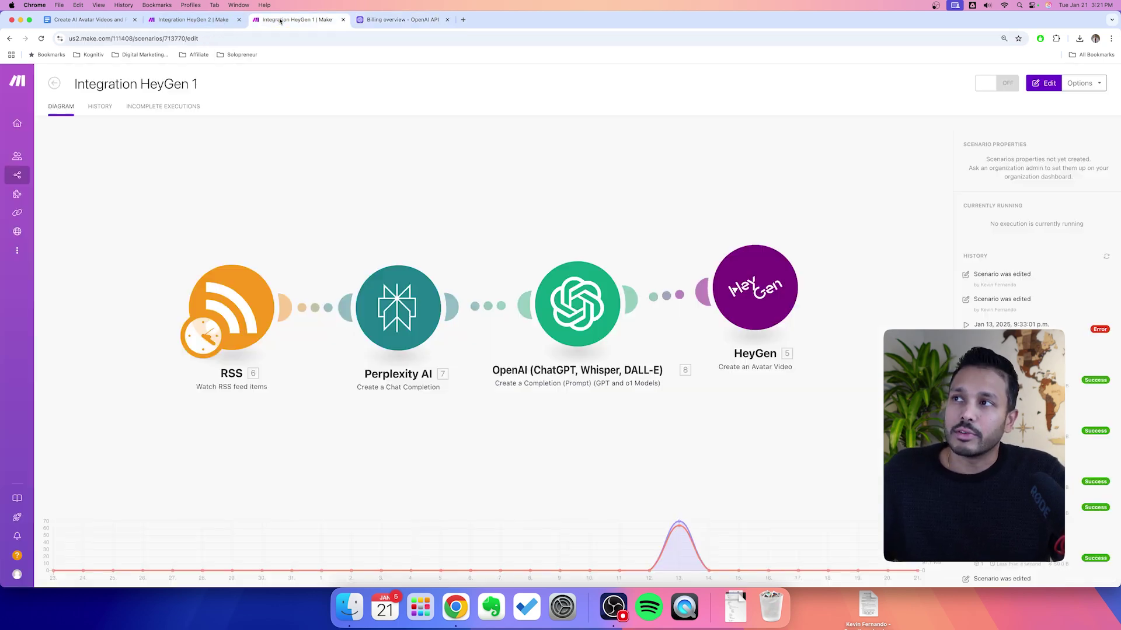
pyautogui.click(198, 20)
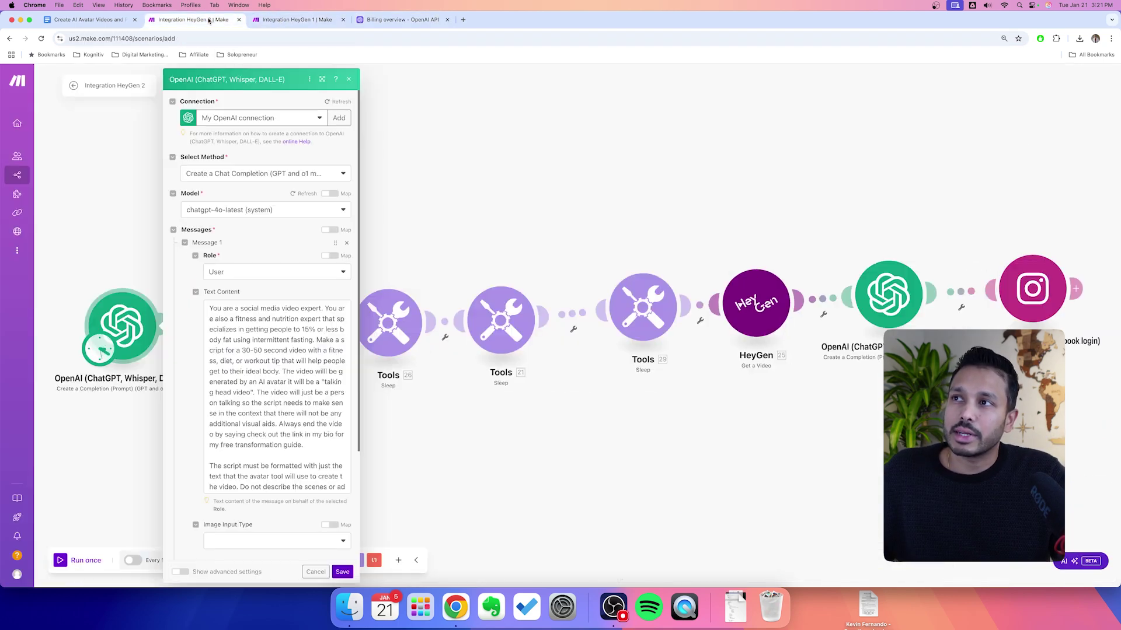
pyautogui.click(414, 106)
pyautogui.click(127, 323)
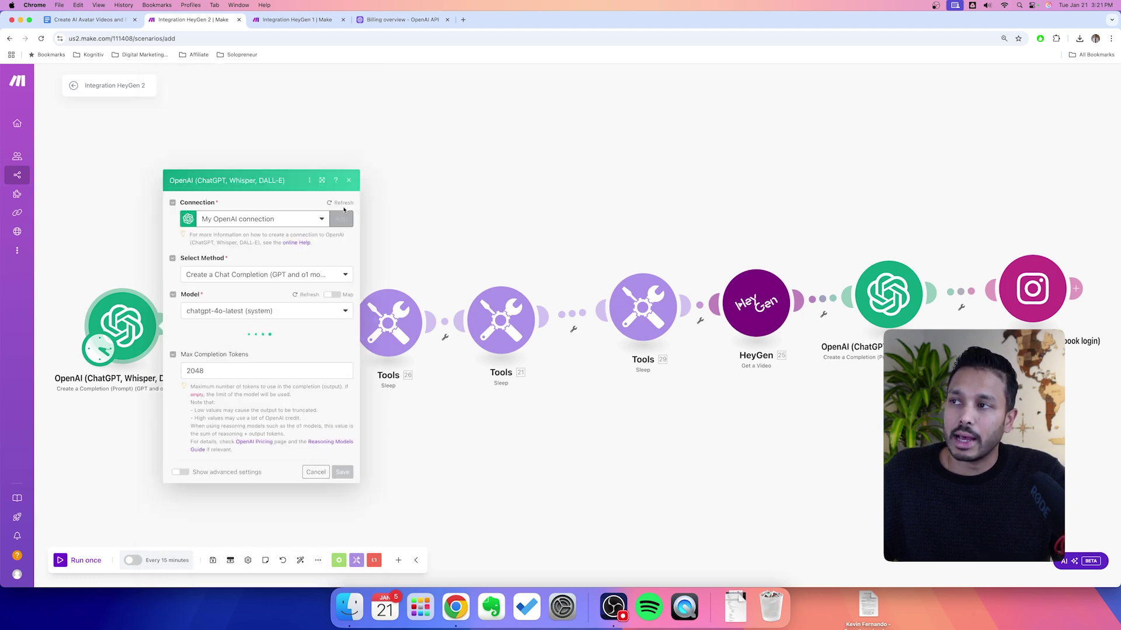
pyautogui.click(342, 219)
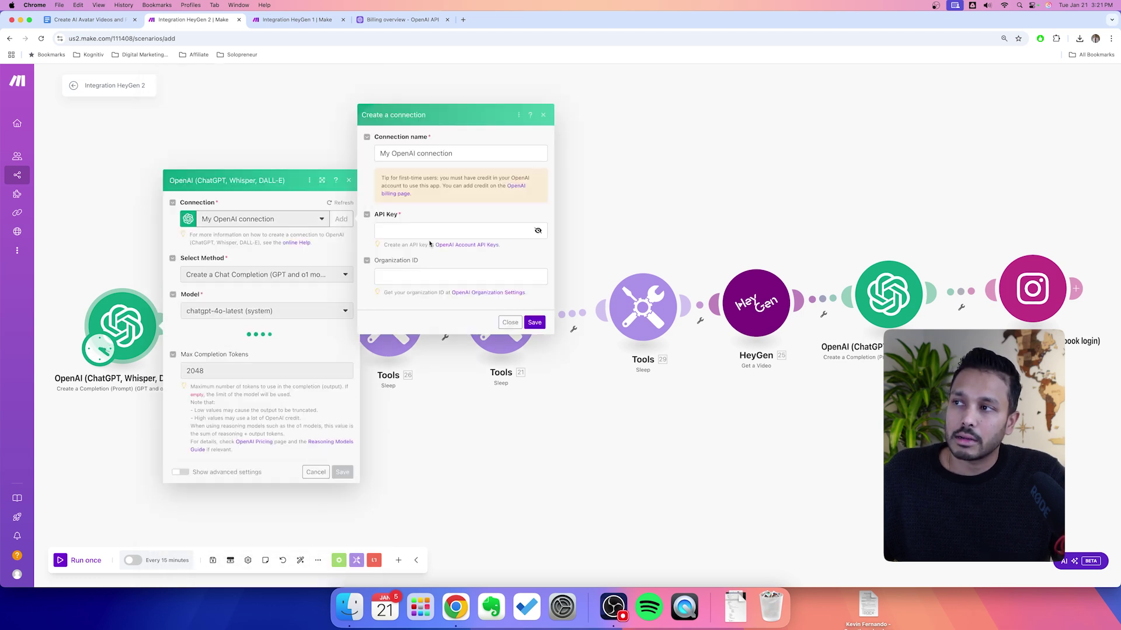
pyautogui.click(510, 322)
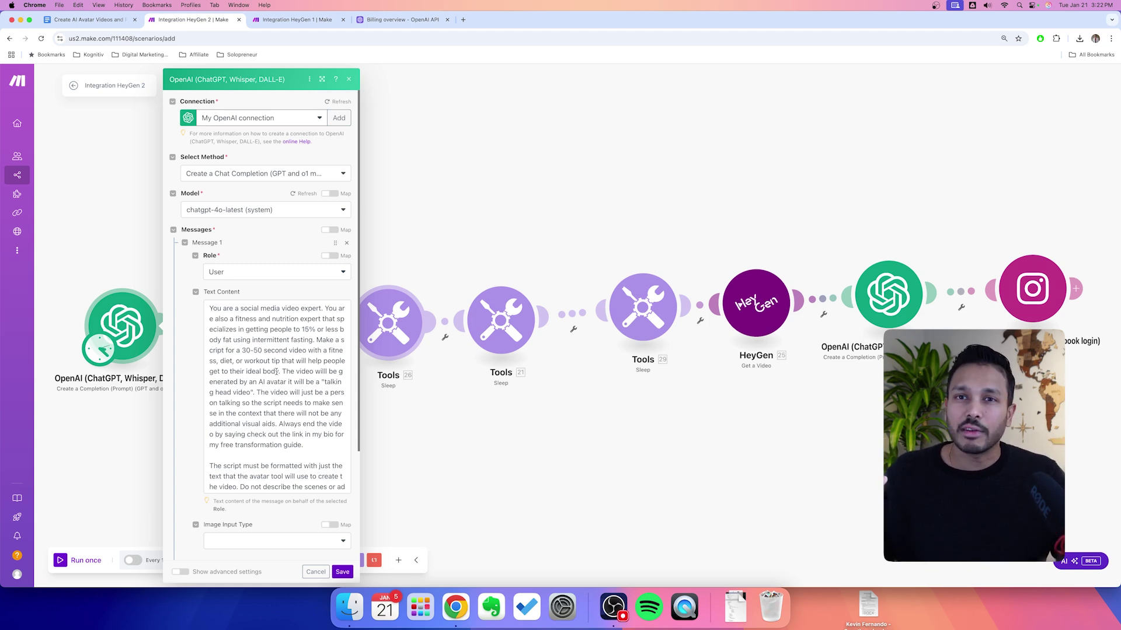
# Read through the script-writing prompt in the first OpenAI module's message and close the module without saving.
pyautogui.click(290, 355)
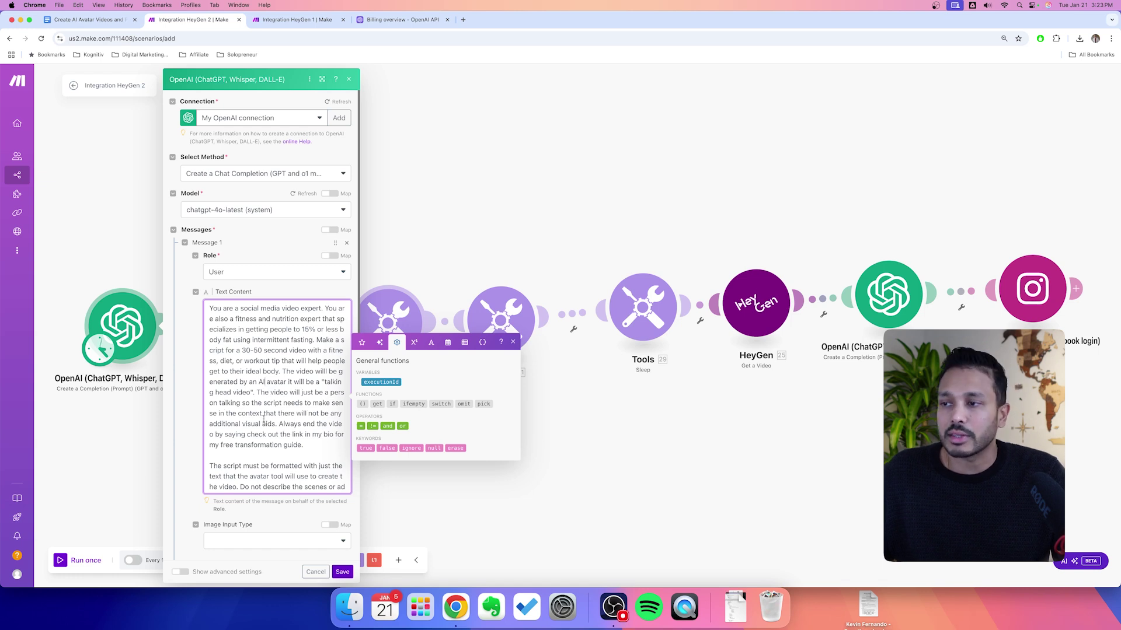
pyautogui.scroll(-2, 267, 436)
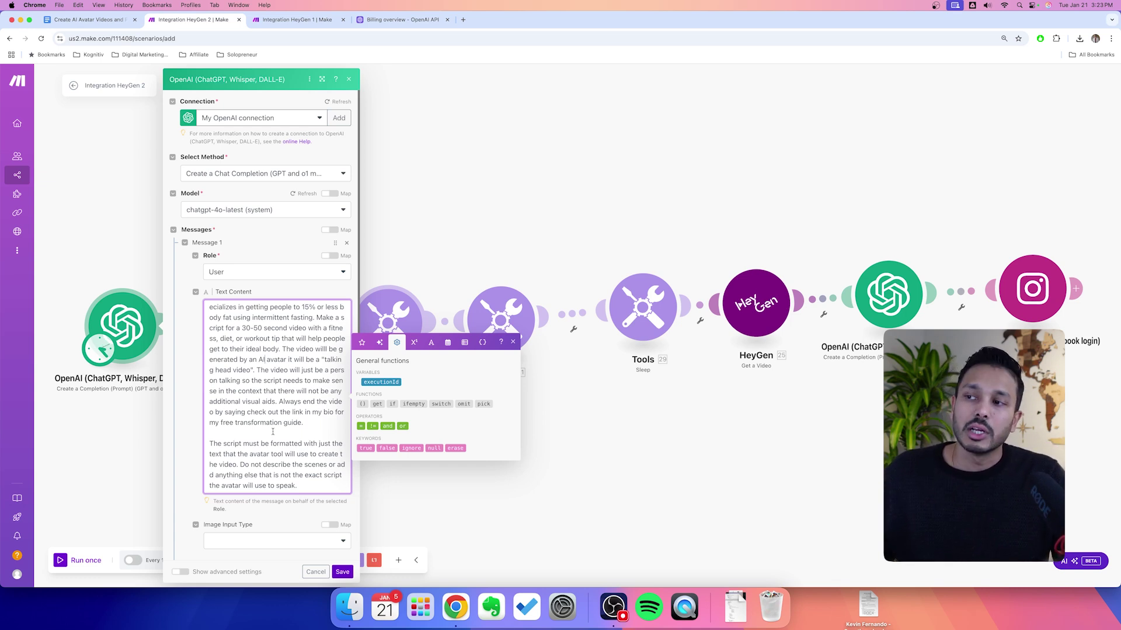
pyautogui.scroll(1, 265, 381)
pyautogui.click(264, 382)
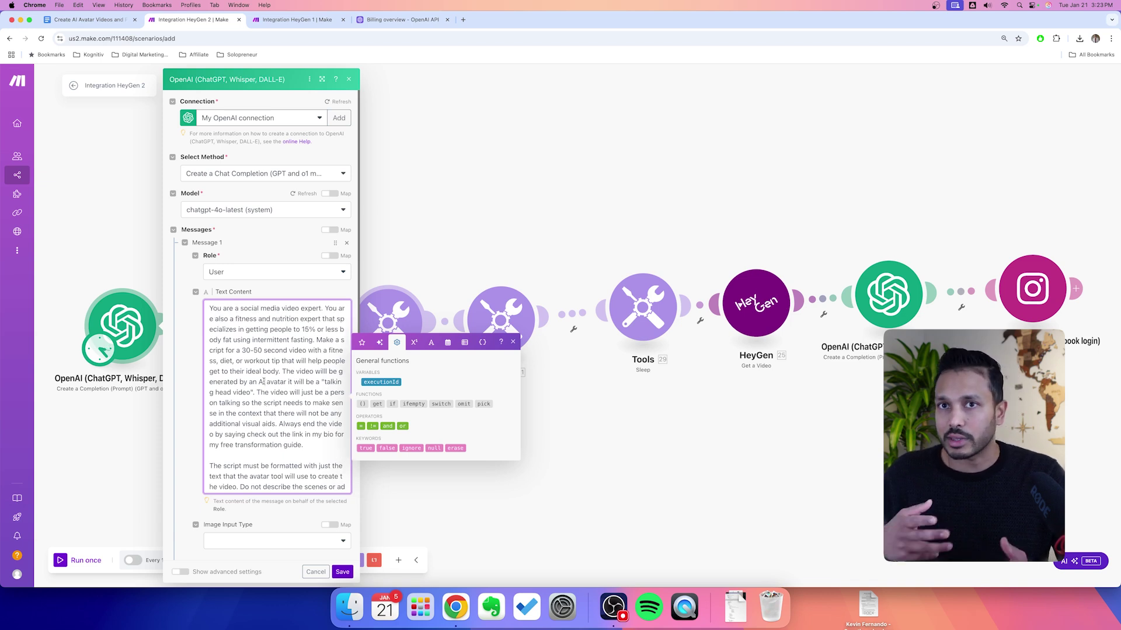
pyautogui.scroll(-1, 293, 491)
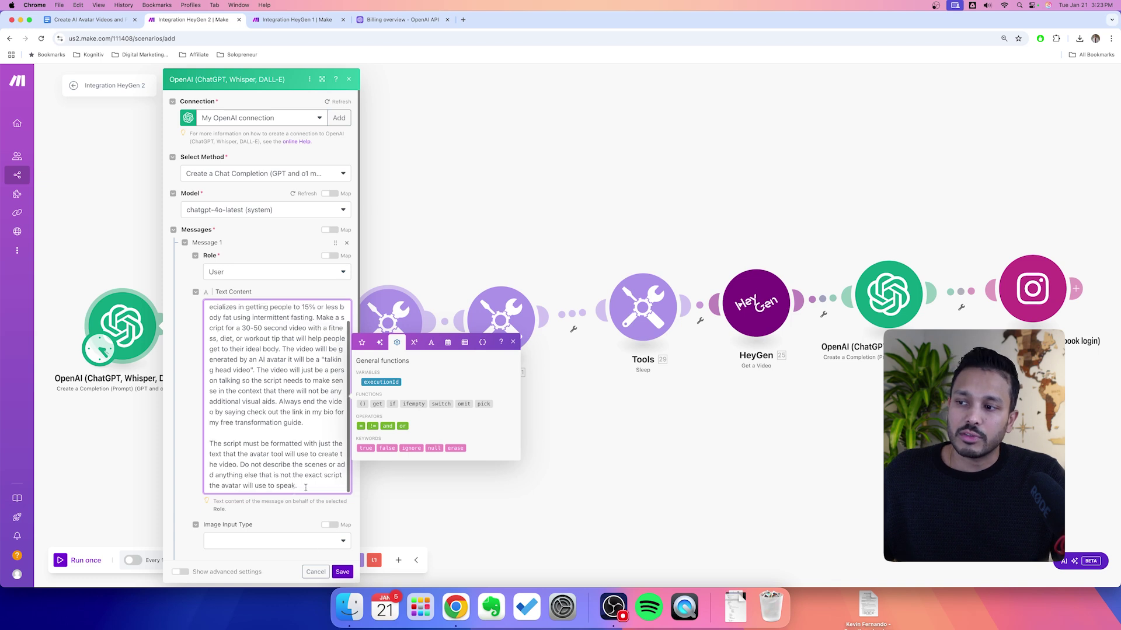
pyautogui.click(316, 571)
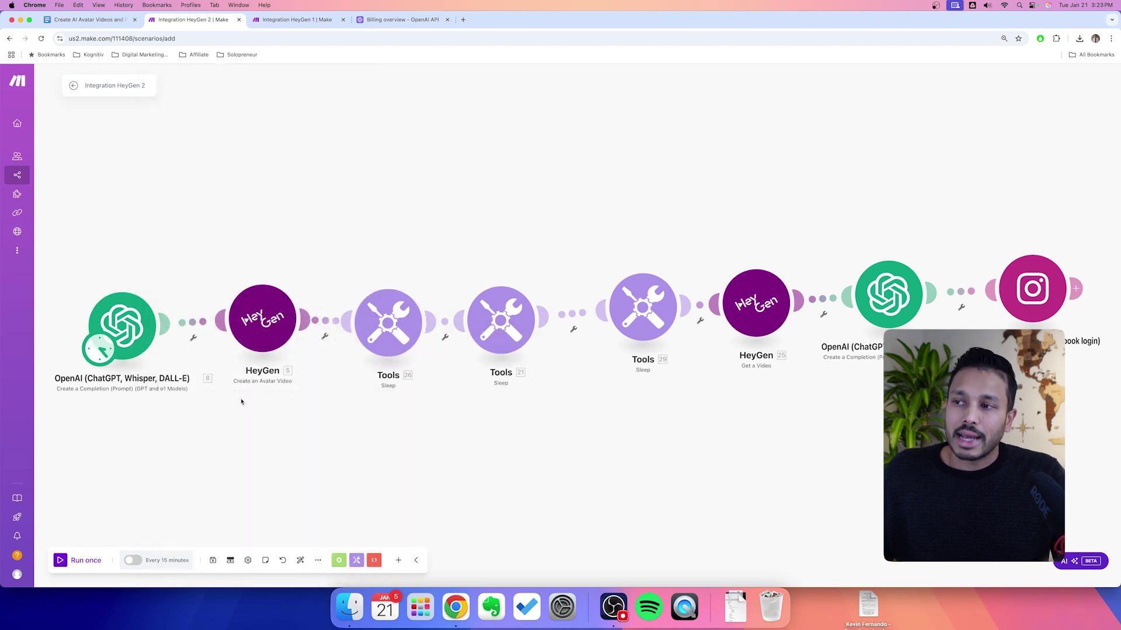
# Switch to the HeyGen website, start the free sign-up and open the account's space settings.
pyautogui.click(257, 315)
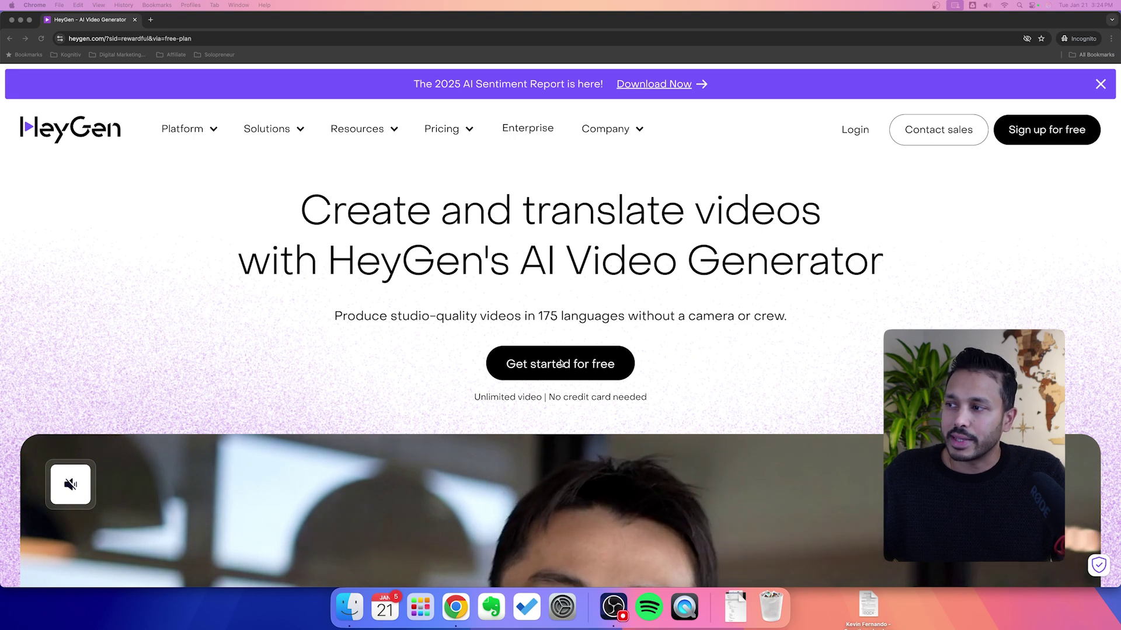
pyautogui.click(525, 365)
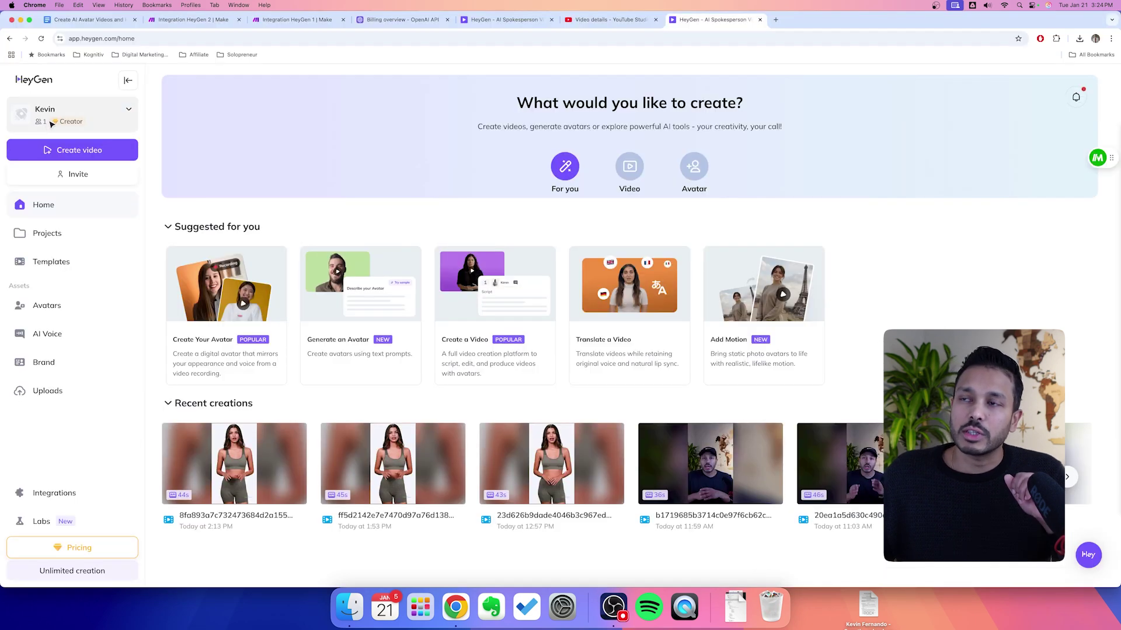
pyautogui.click(53, 120)
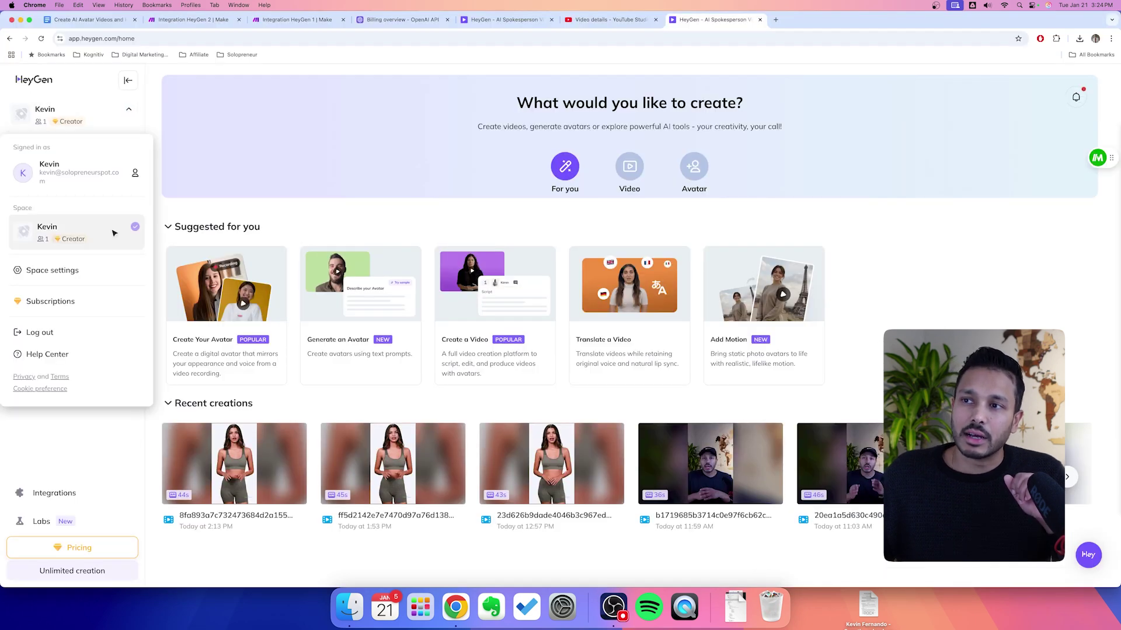
pyautogui.click(53, 270)
pyautogui.click(45, 259)
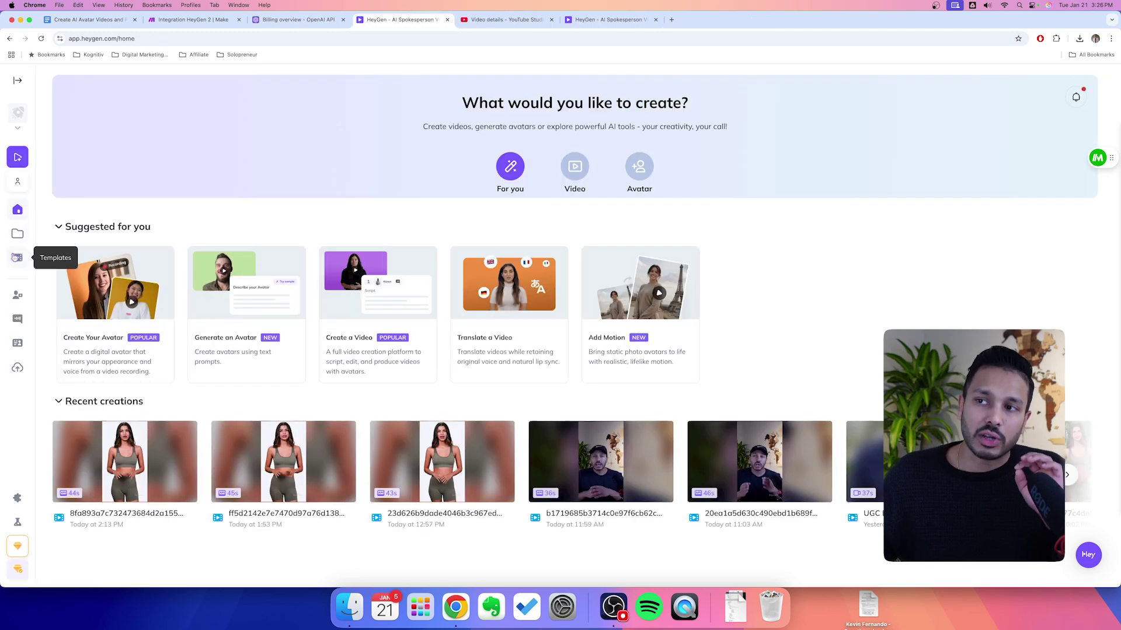
# Open the custom video avatar in HeyGen, view the footage upload options for a new look and back out.
pyautogui.click(18, 296)
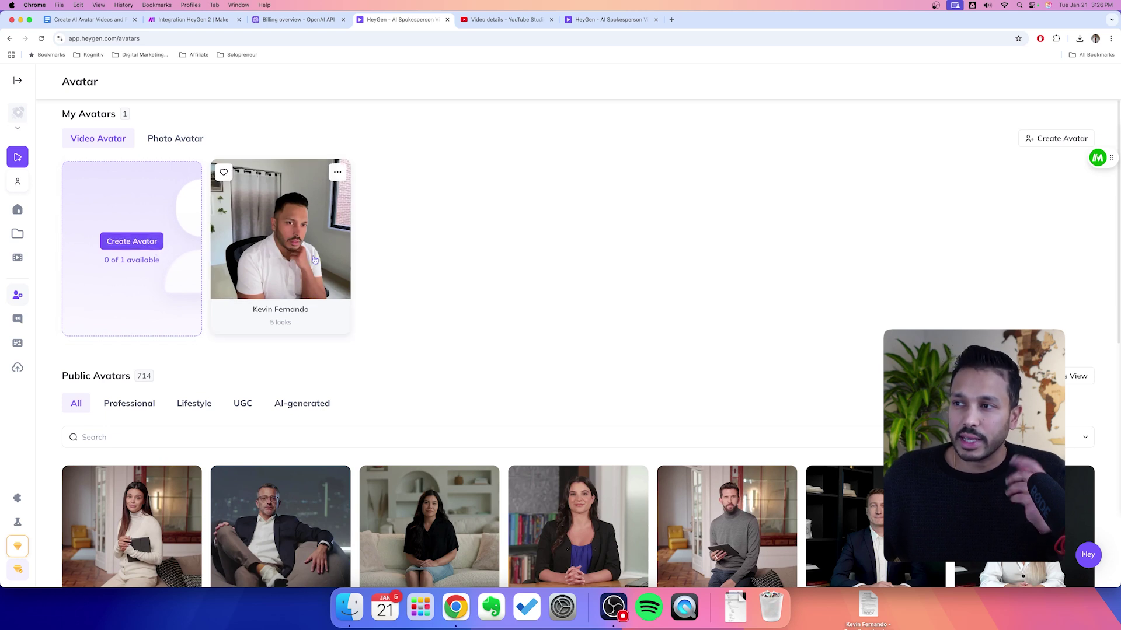
pyautogui.click(245, 256)
pyautogui.click(135, 233)
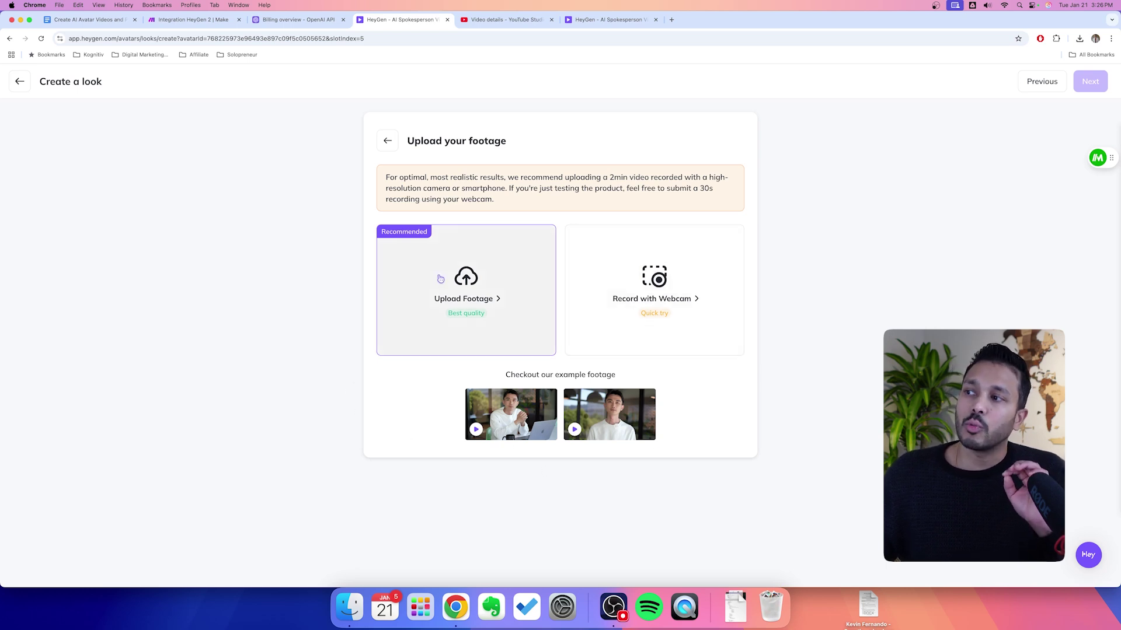
pyautogui.click(426, 283)
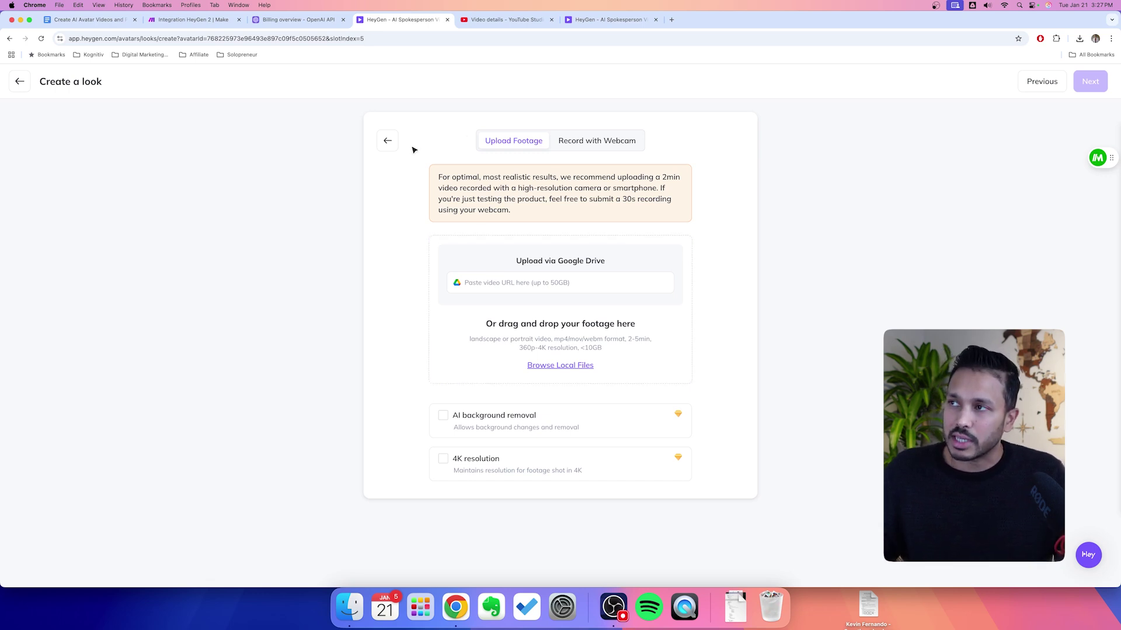
pyautogui.click(387, 143)
pyautogui.click(387, 143)
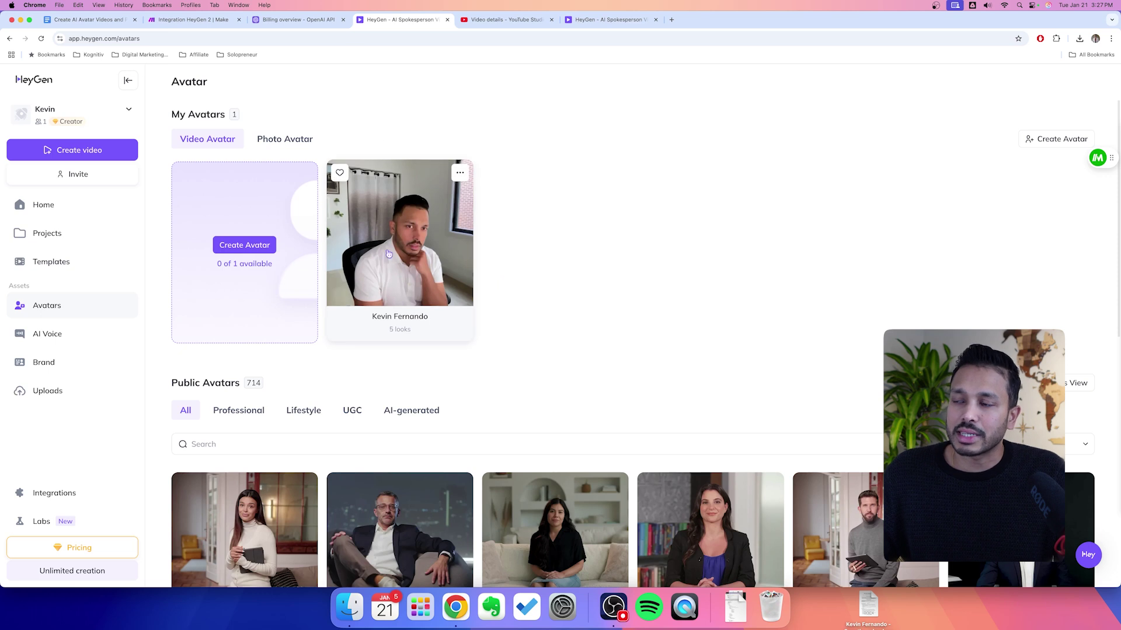
# View the custom avatar's looks and the AI voice library, and return to the avatars overview.
pyautogui.click(388, 254)
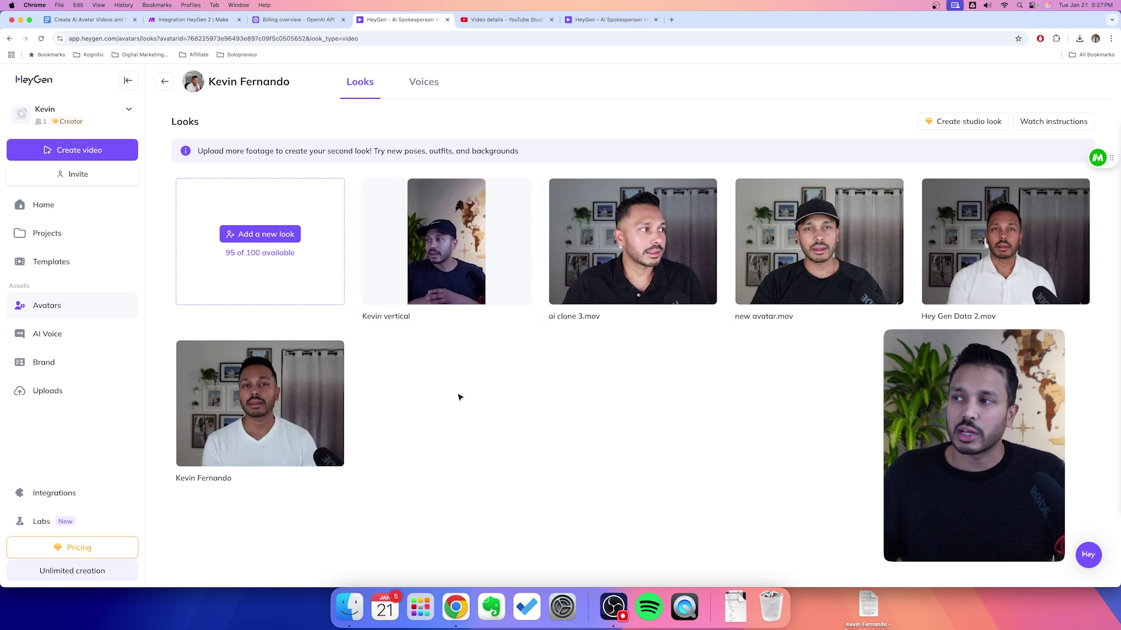
pyautogui.click(47, 331)
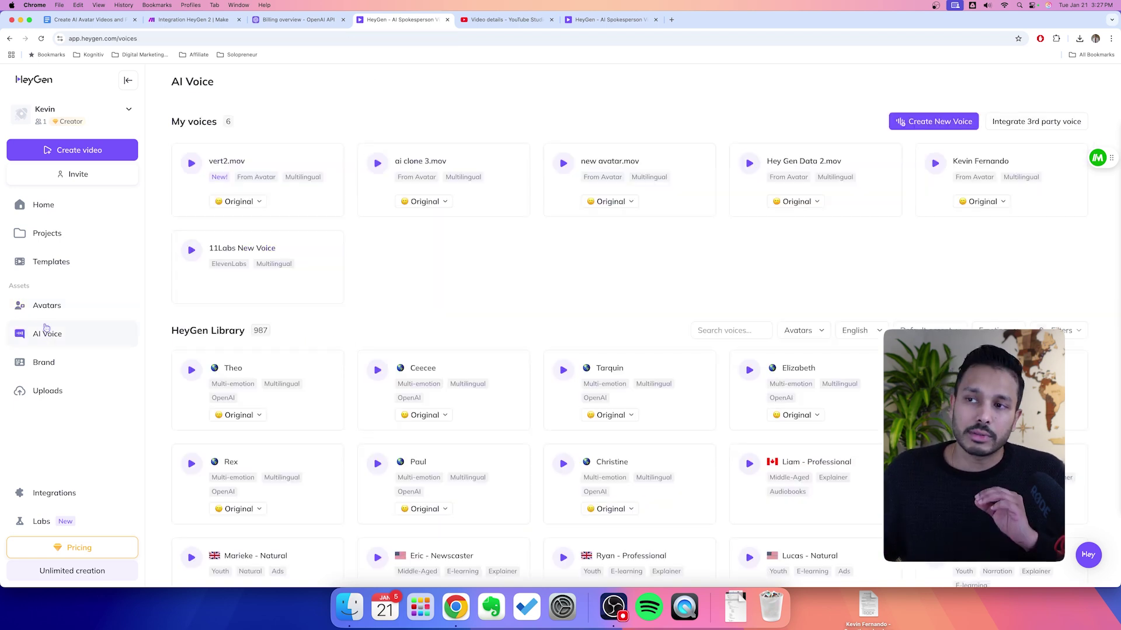
pyautogui.click(48, 304)
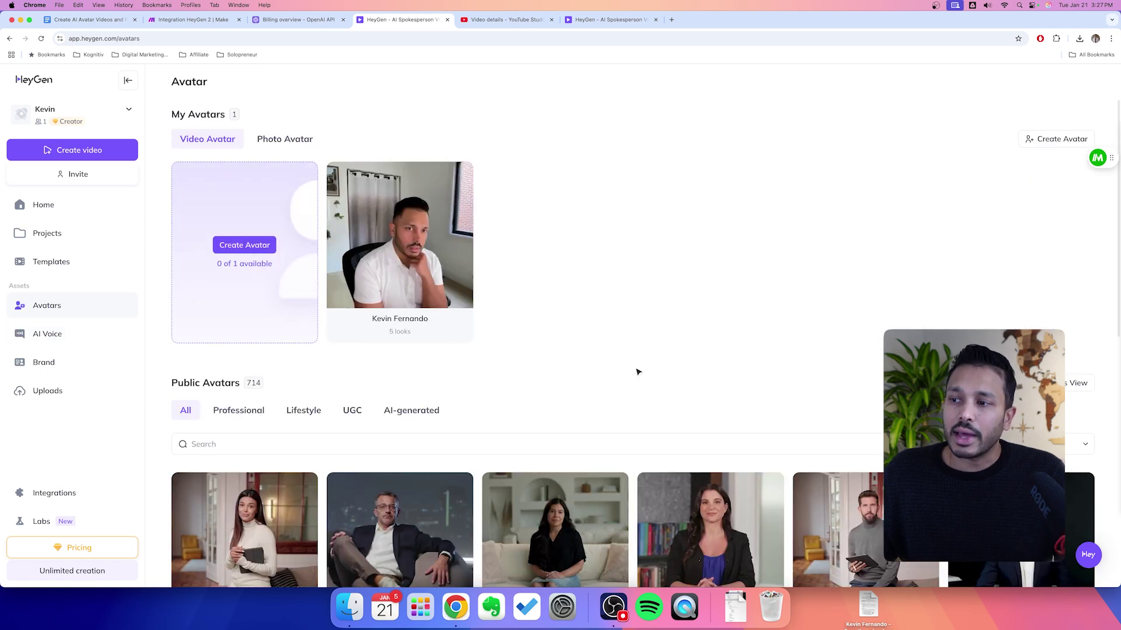
# Check the orientation options in the tag filter of HeyGen's public avatars and switch between the group and looks views.
pyautogui.scroll(-3, 624, 371)
pyautogui.scroll(-1, 638, 371)
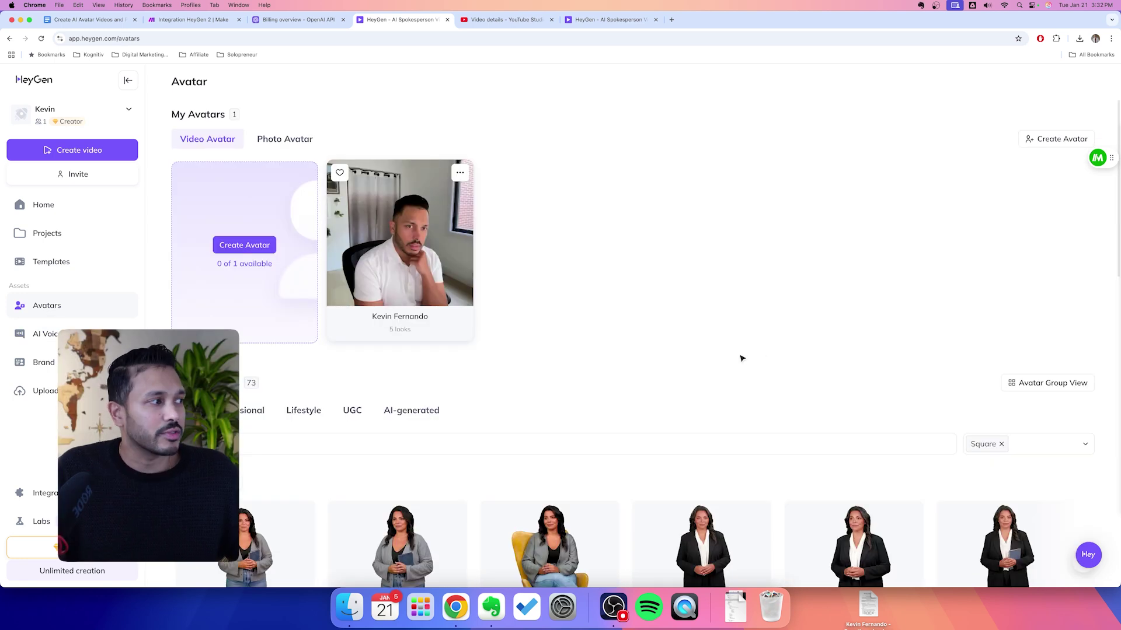
pyautogui.click(1032, 445)
pyautogui.moveTo(1004, 361)
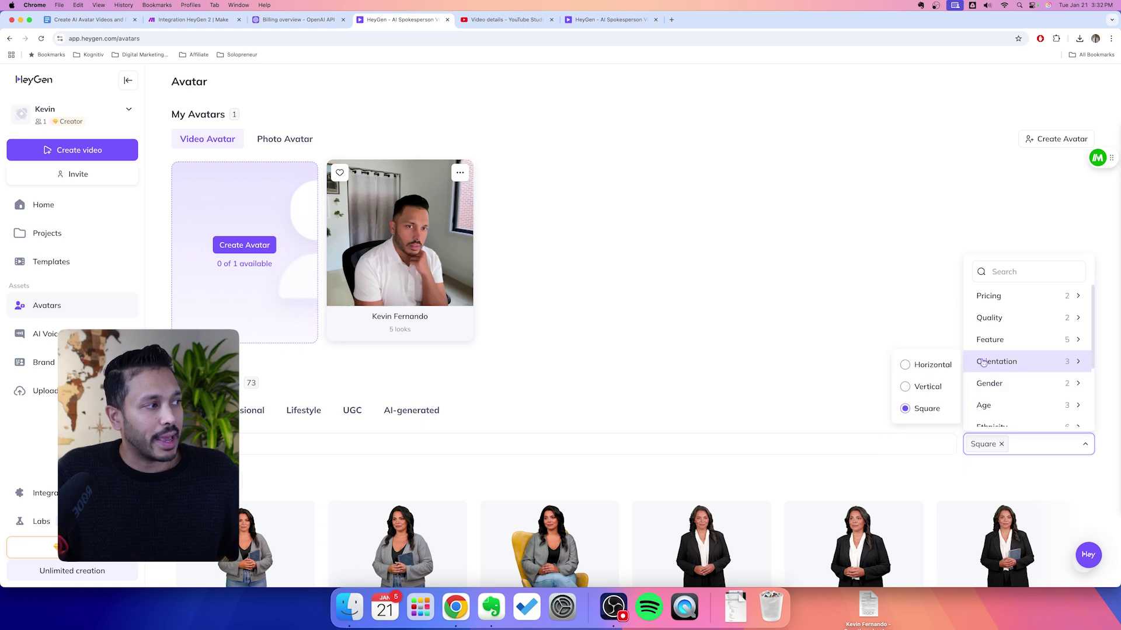
pyautogui.click(795, 345)
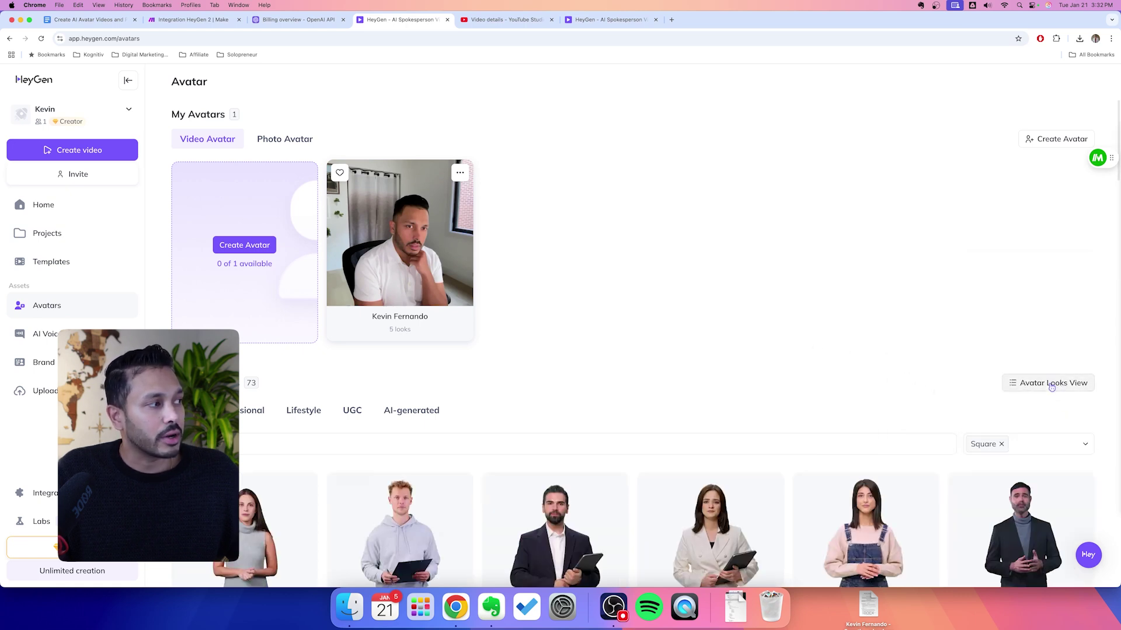
# Browse the square-format public avatars and their looks in the avatar library.
pyautogui.scroll(-5, 730, 374)
pyautogui.scroll(-6, 718, 370)
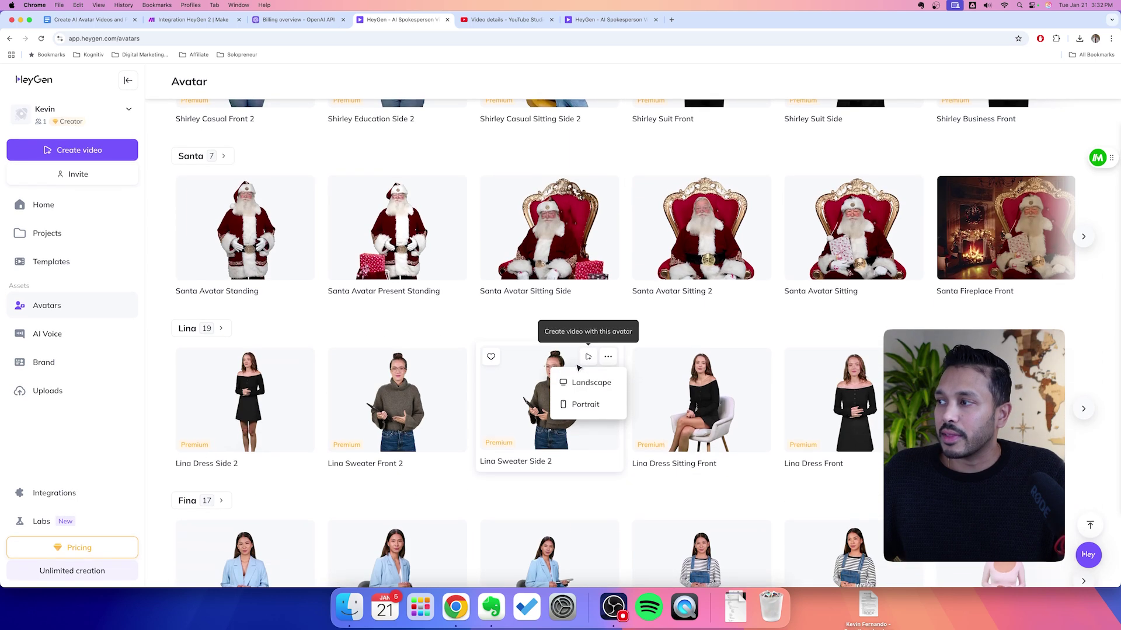
pyautogui.scroll(-4, 558, 366)
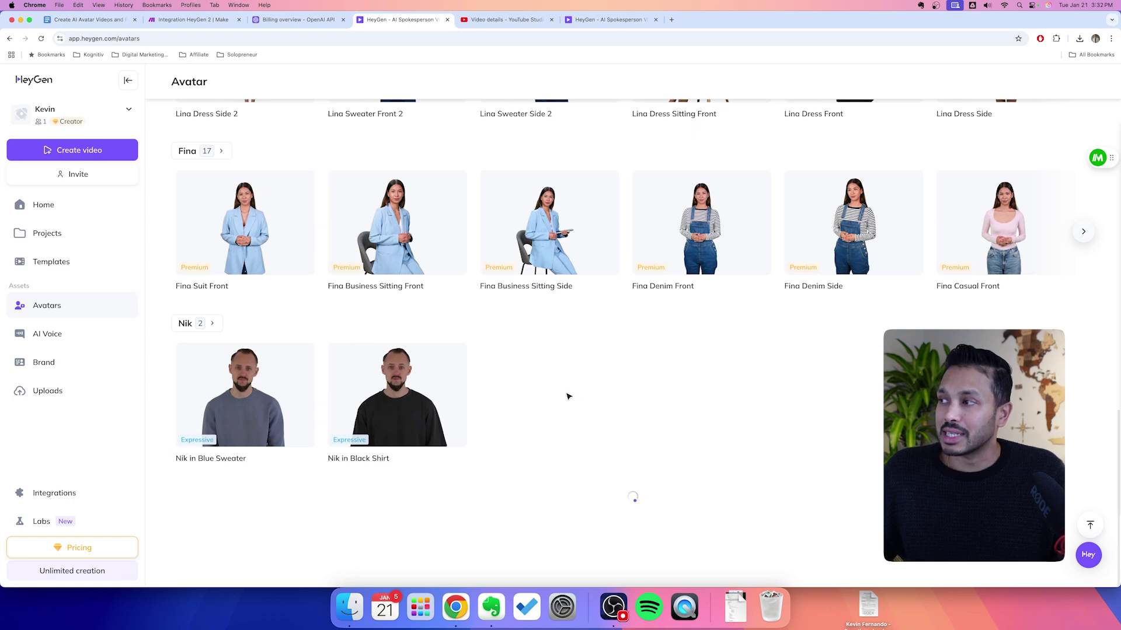
pyautogui.scroll(-15, 560, 396)
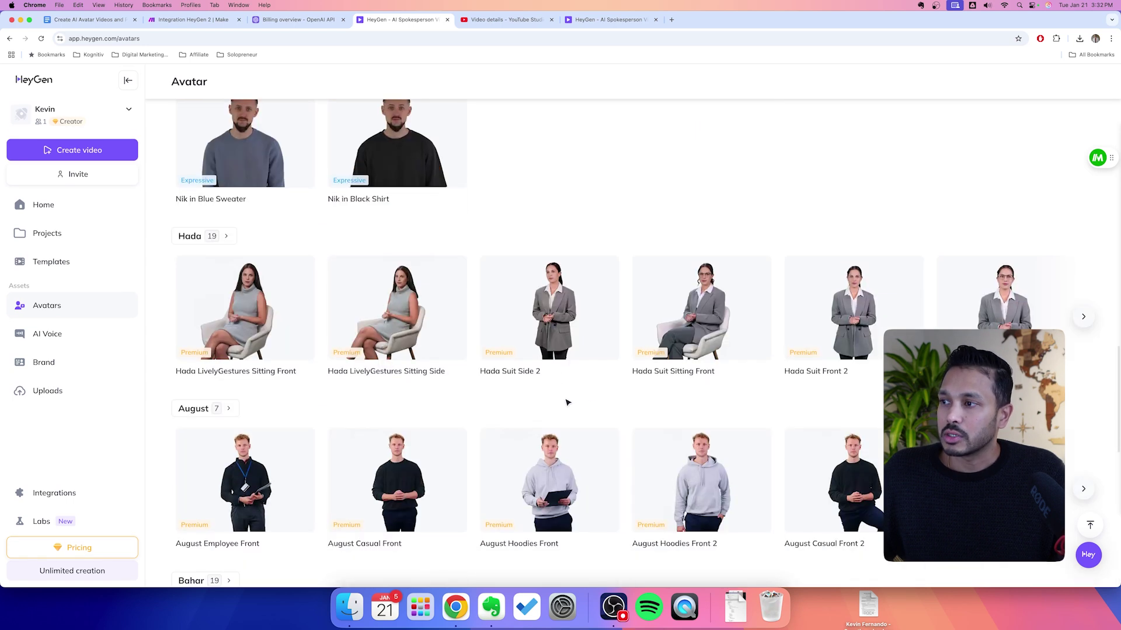
pyautogui.scroll(-3, 630, 495)
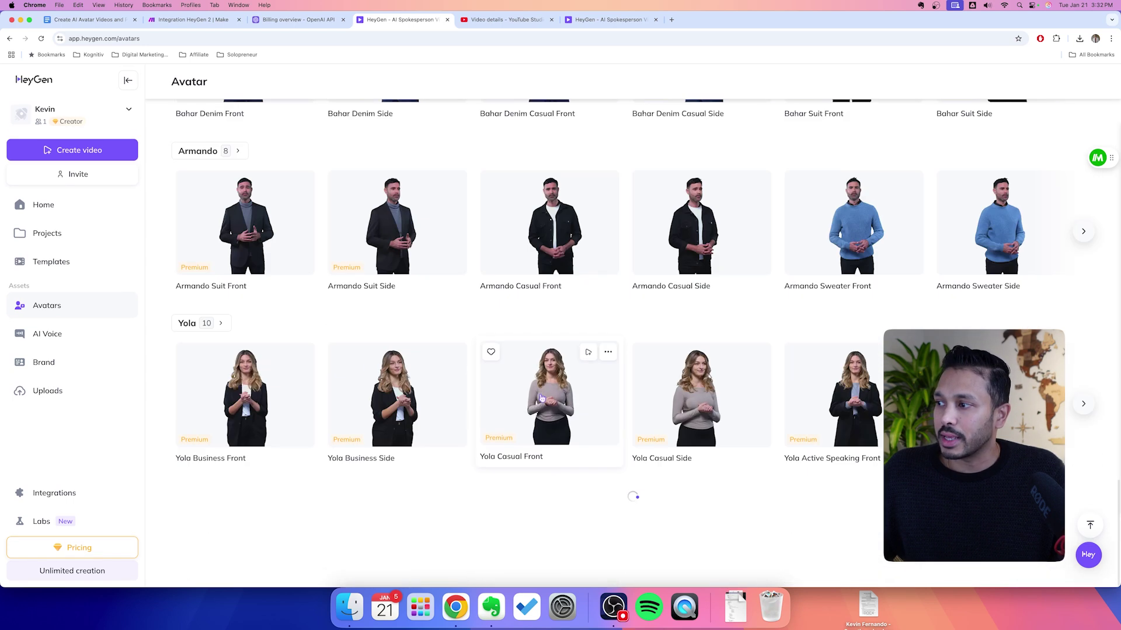
# Search the public avatars for "fitness", play the preview of Violante Sport Front 2 and close it.
pyautogui.scroll(20, 630, 495)
pyautogui.click(231, 442)
pyautogui.write('fitness')
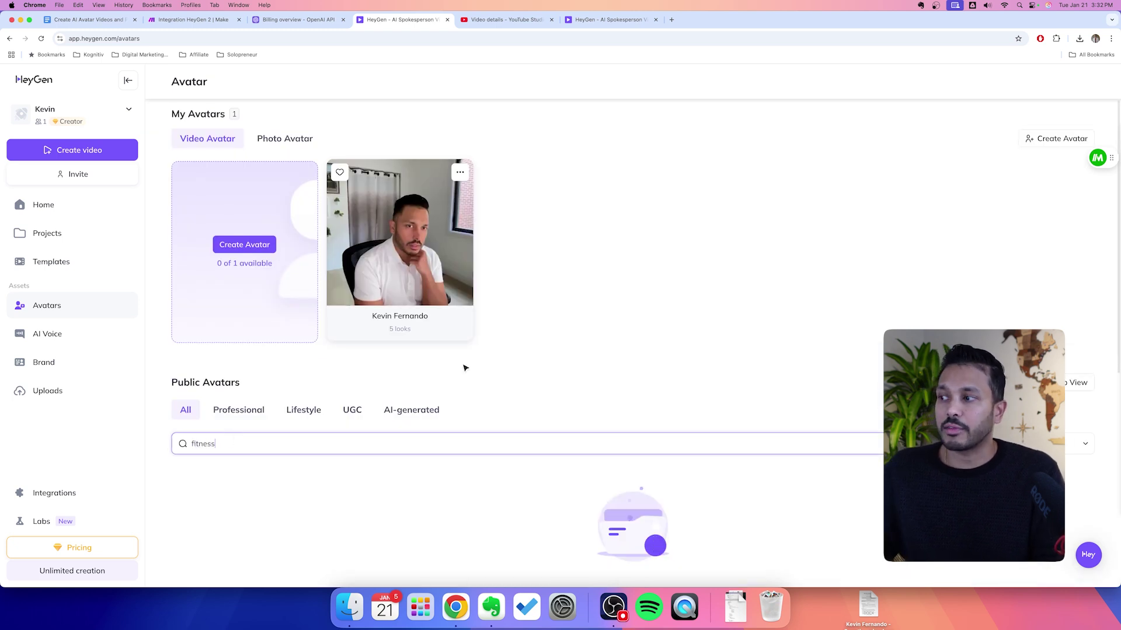
pyautogui.scroll(-3, 465, 368)
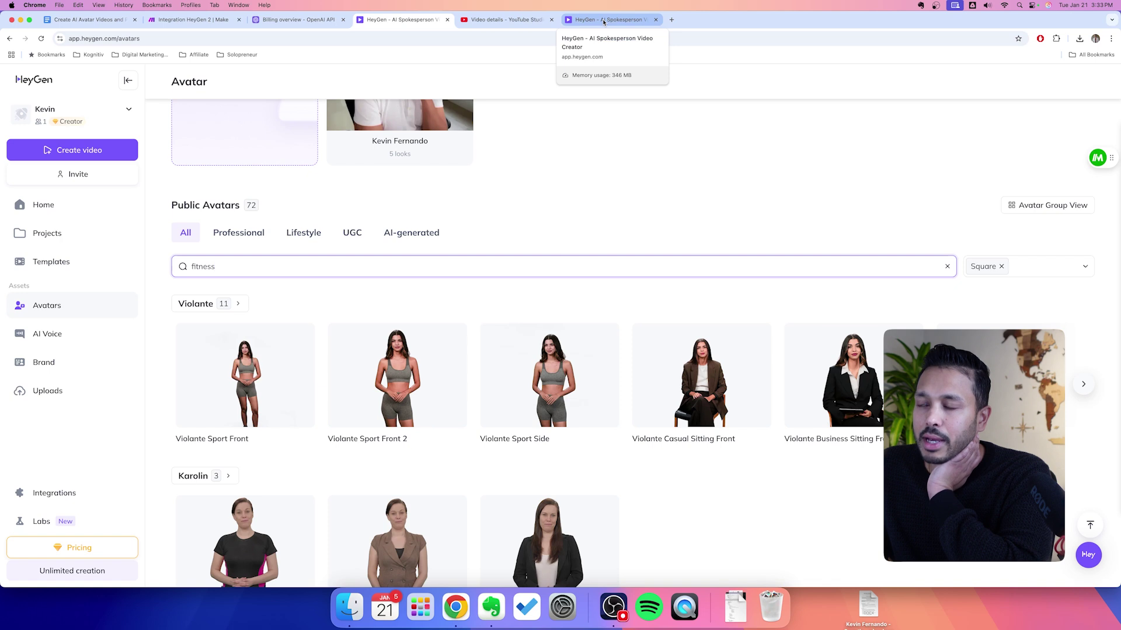
pyautogui.click(375, 402)
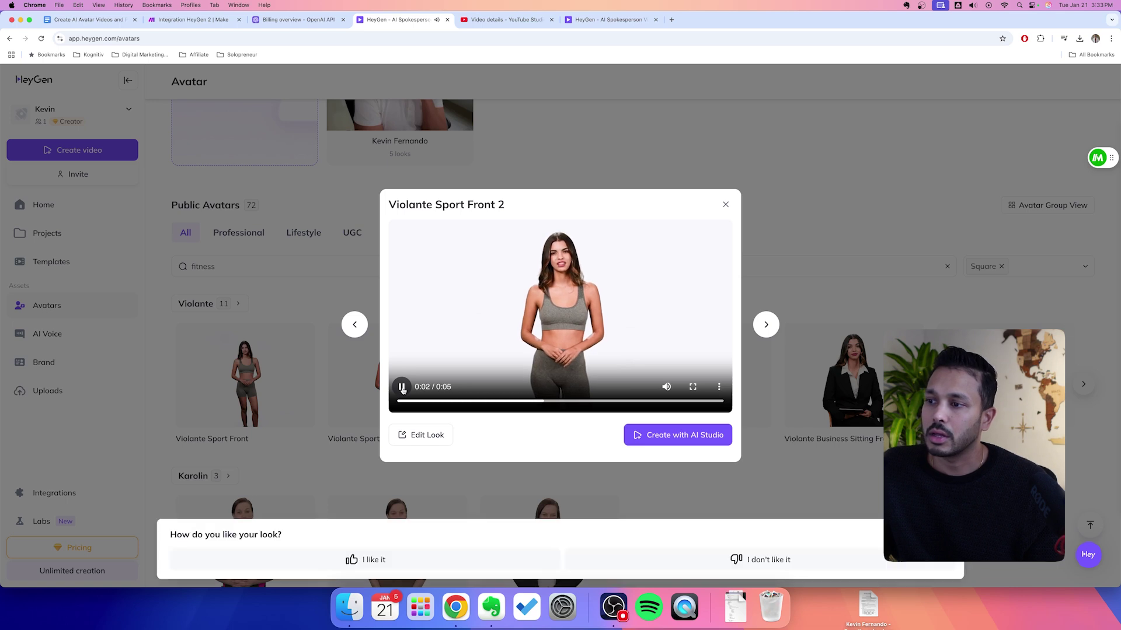
pyautogui.click(402, 387)
pyautogui.click(286, 295)
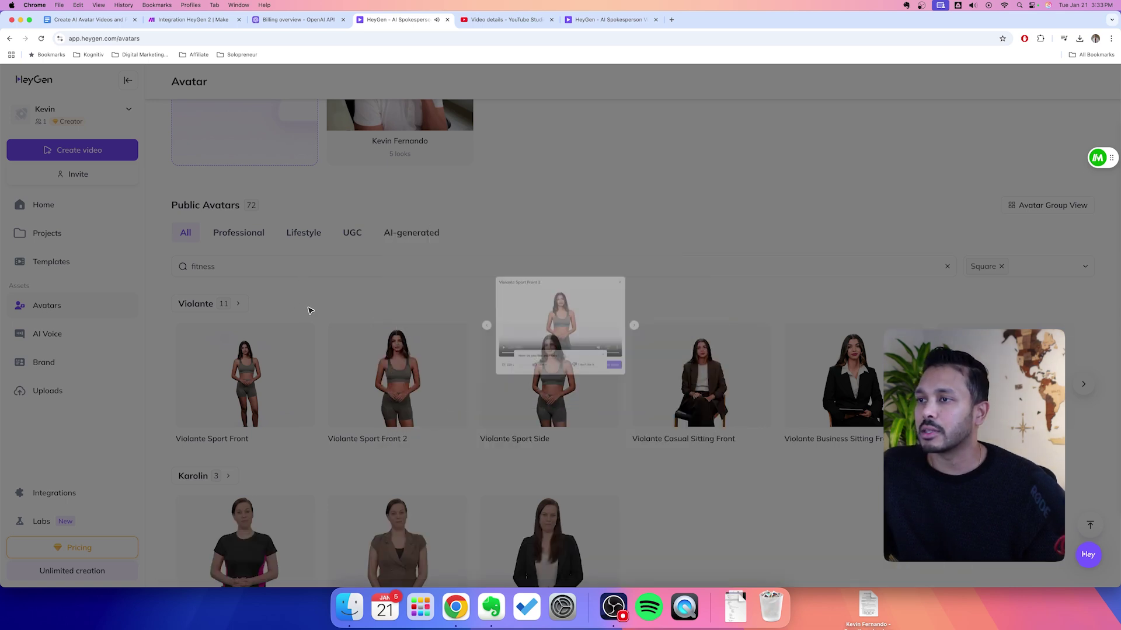
# Clear the avatar search, look through the square avatars and preview Shirley Casual Front 2.
pyautogui.moveTo(243, 271); pyautogui.dragTo(173, 263)
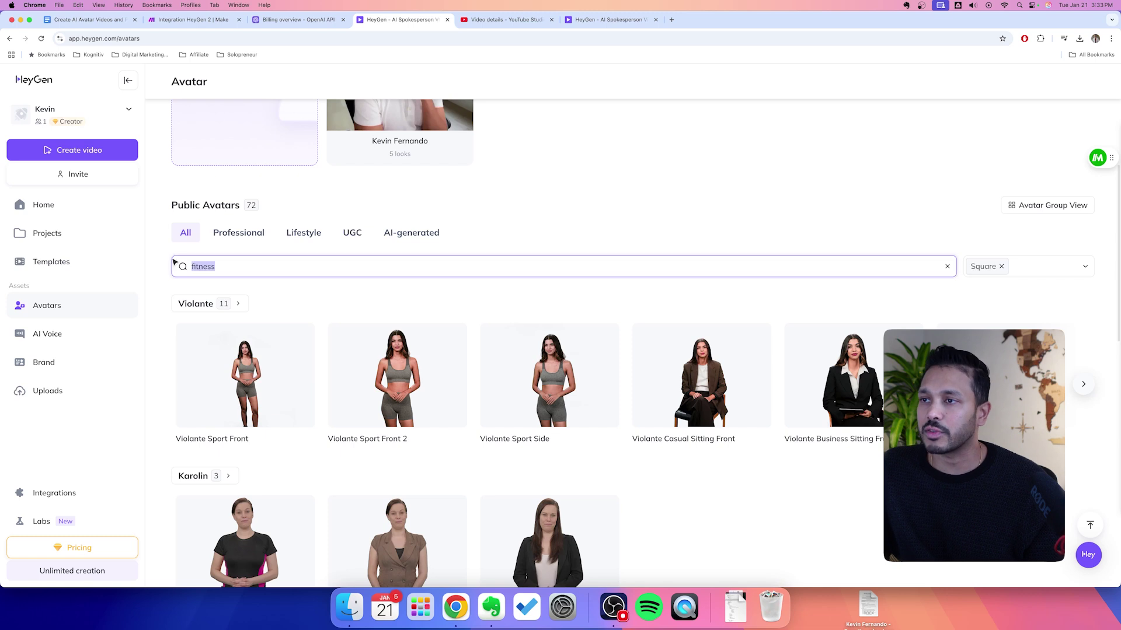
pyautogui.press('BackSpace')
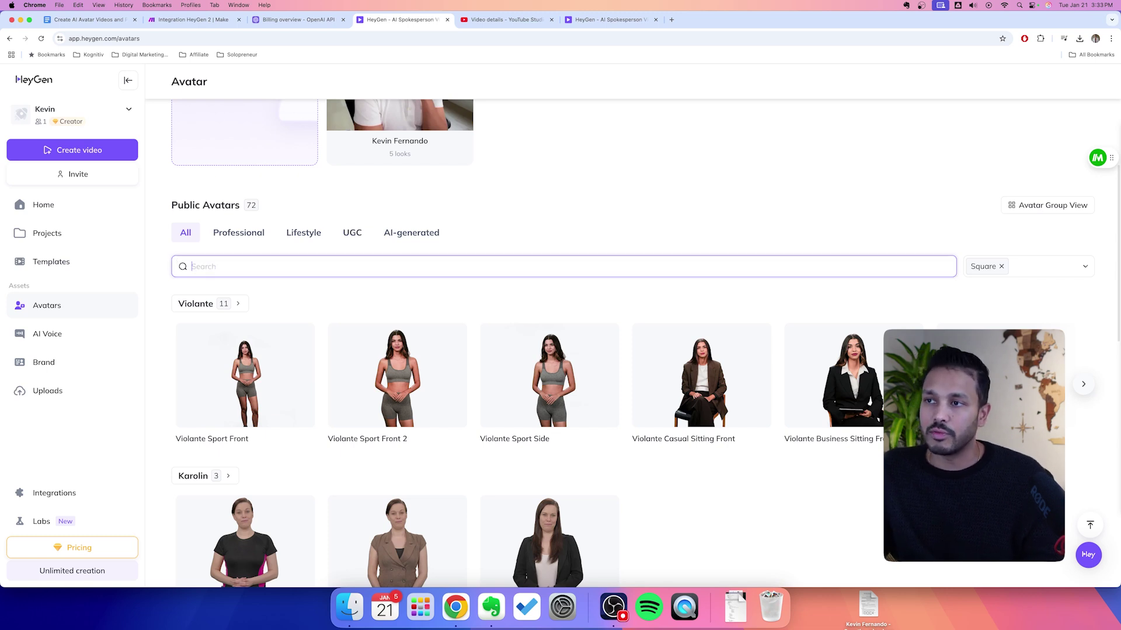
pyautogui.scroll(-8, 495, 327)
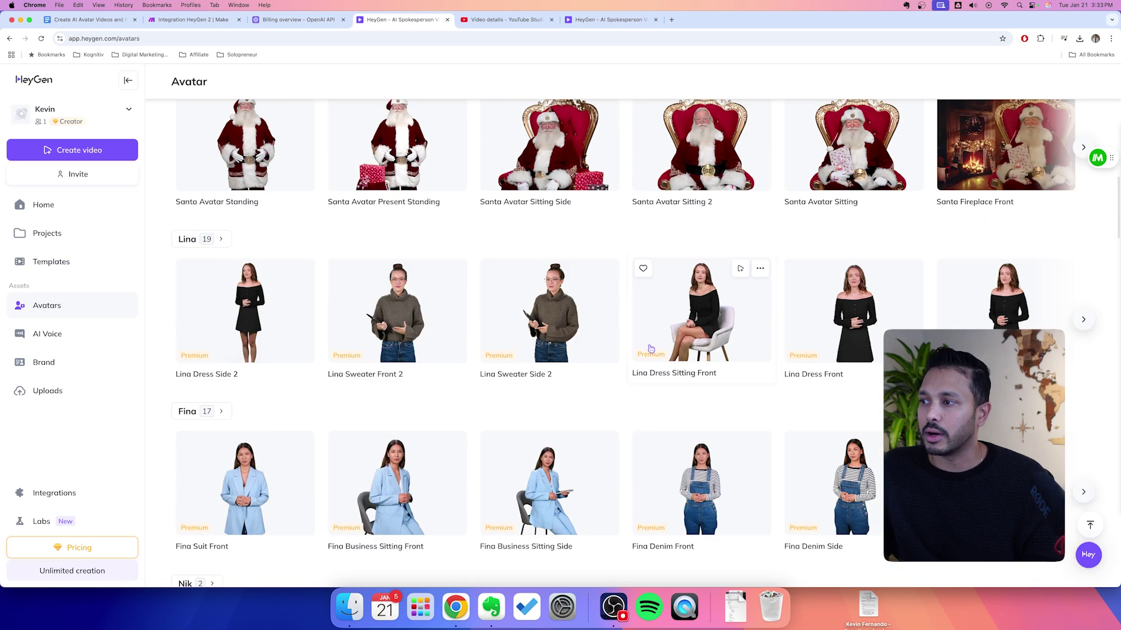
pyautogui.scroll(-5, 651, 348)
pyautogui.scroll(20, 651, 348)
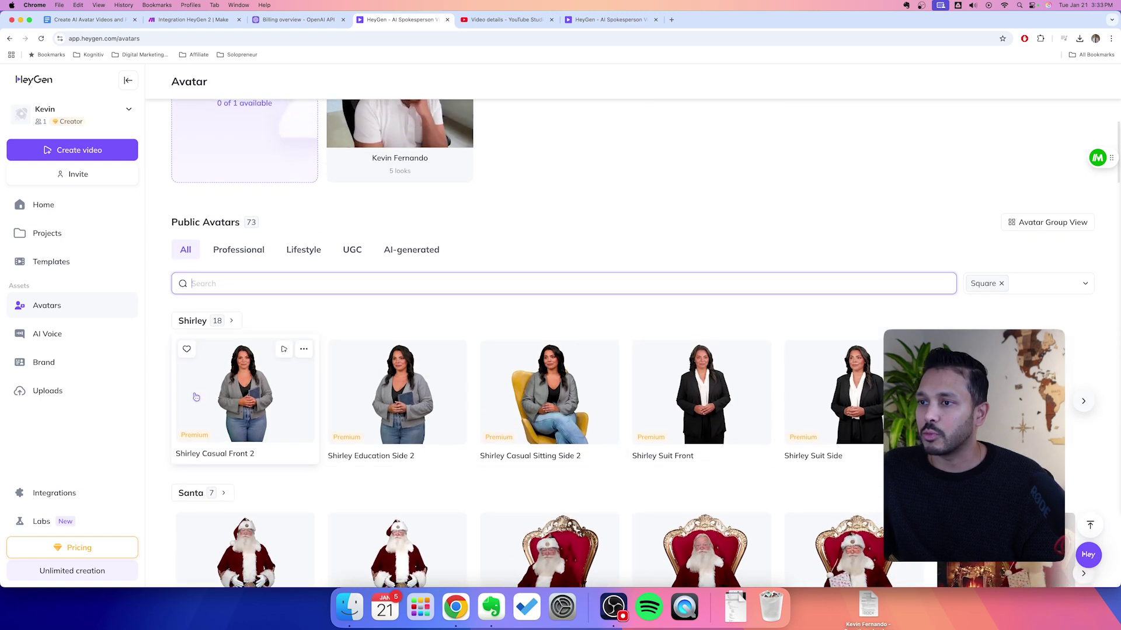
pyautogui.click(197, 397)
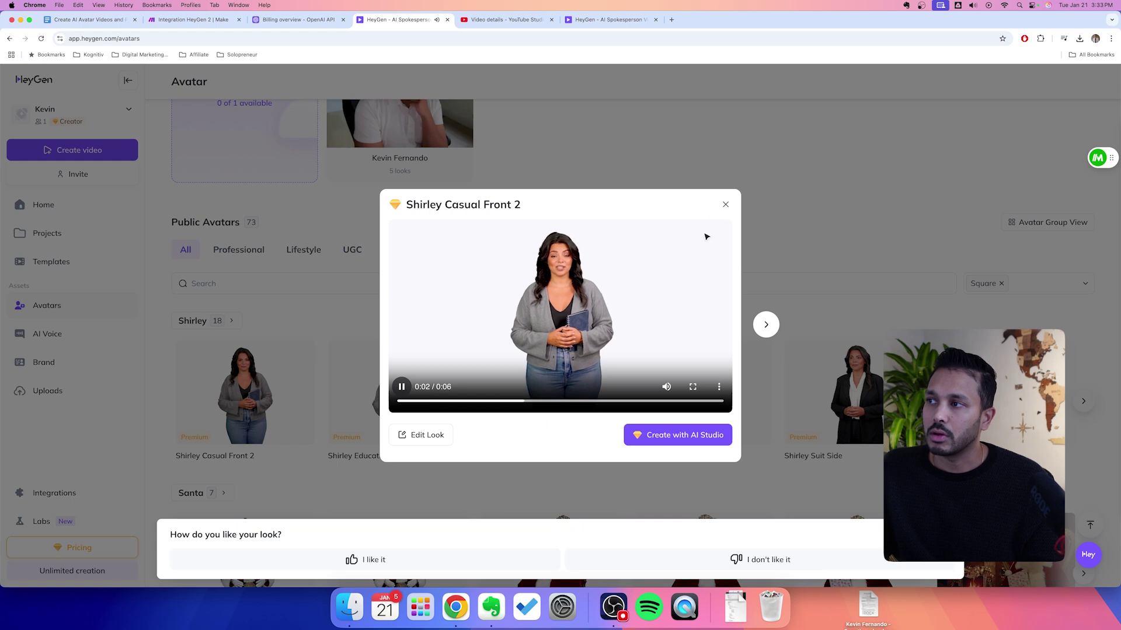
pyautogui.click(726, 204)
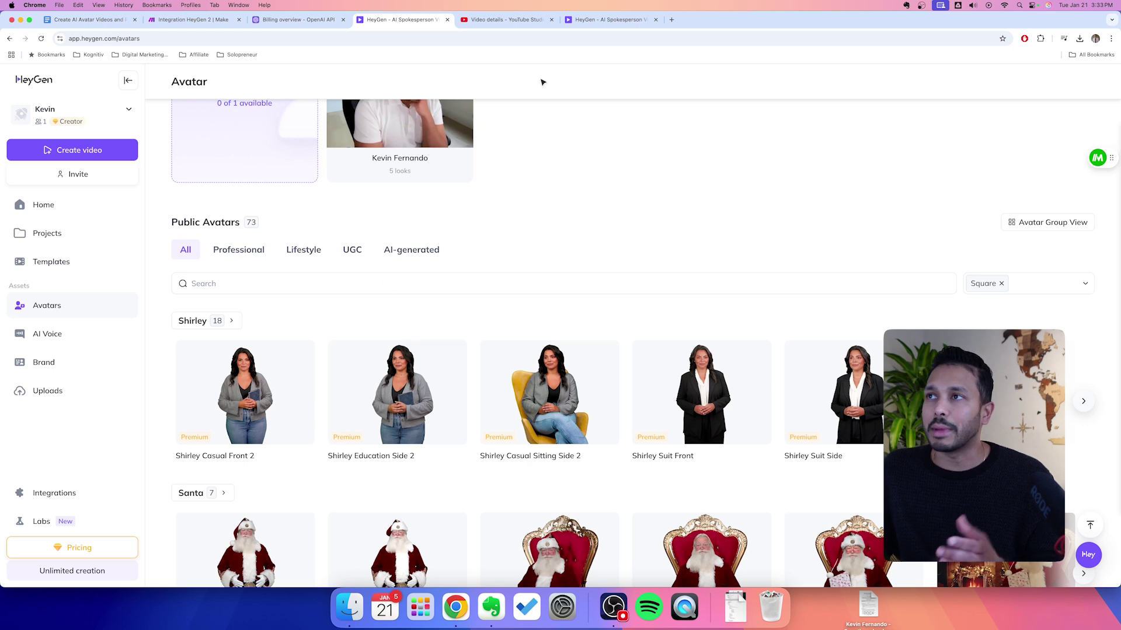
# Switch to the Make scenario and review the type, avatar and avatar scale settings in the HeyGen Create an Avatar Video module.
pyautogui.click(609, 20)
pyautogui.click(181, 22)
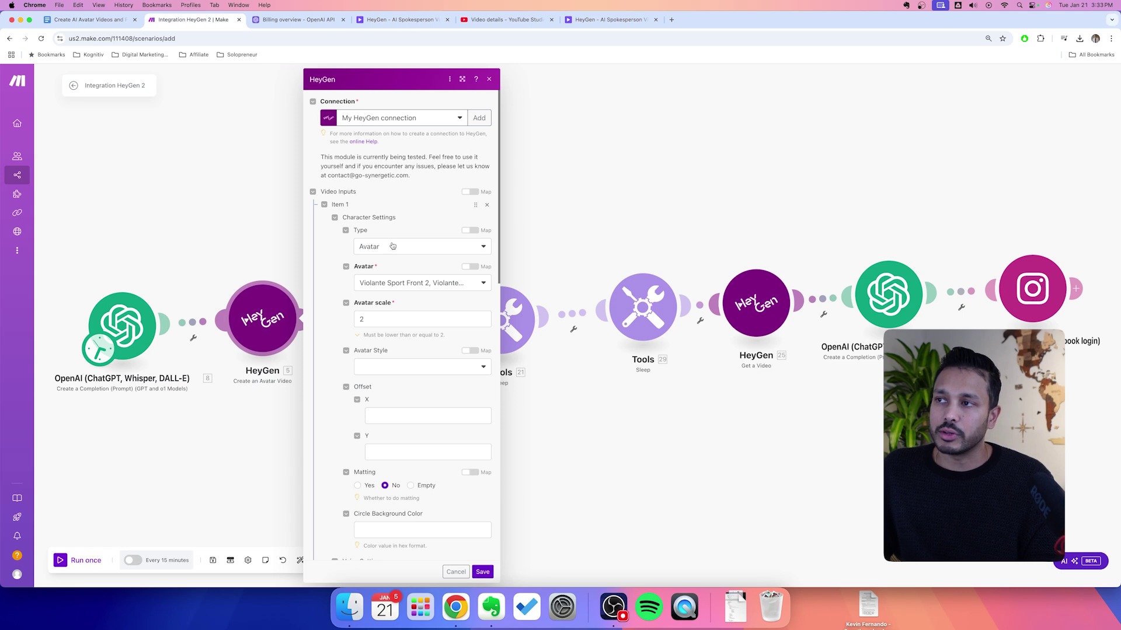
pyautogui.click(388, 246)
pyautogui.click(387, 247)
pyautogui.click(399, 285)
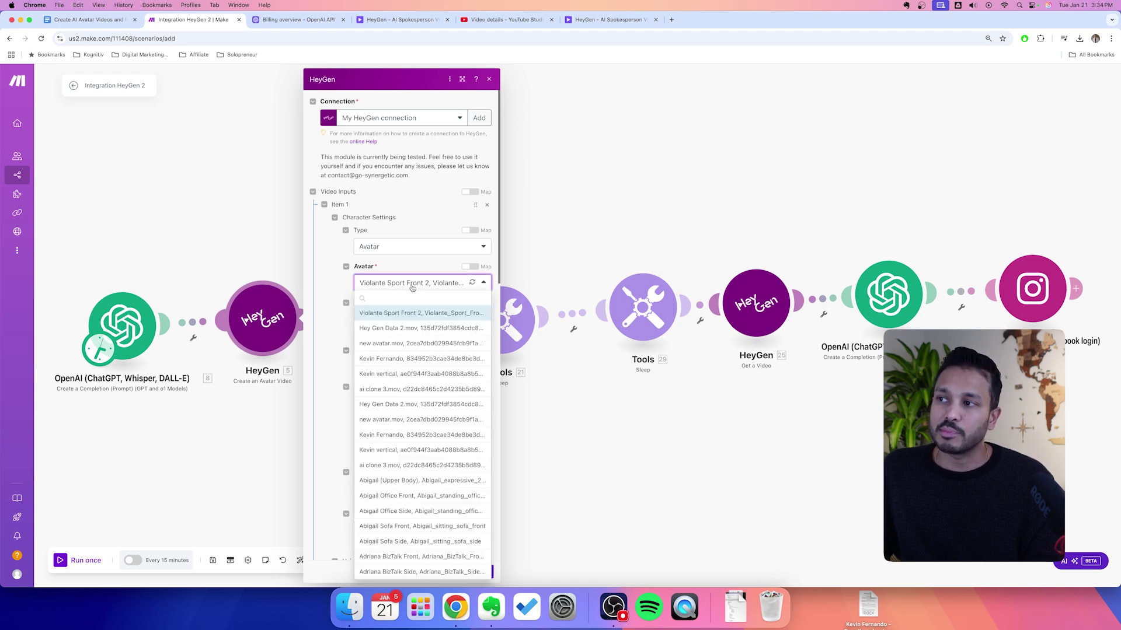
pyautogui.click(316, 276)
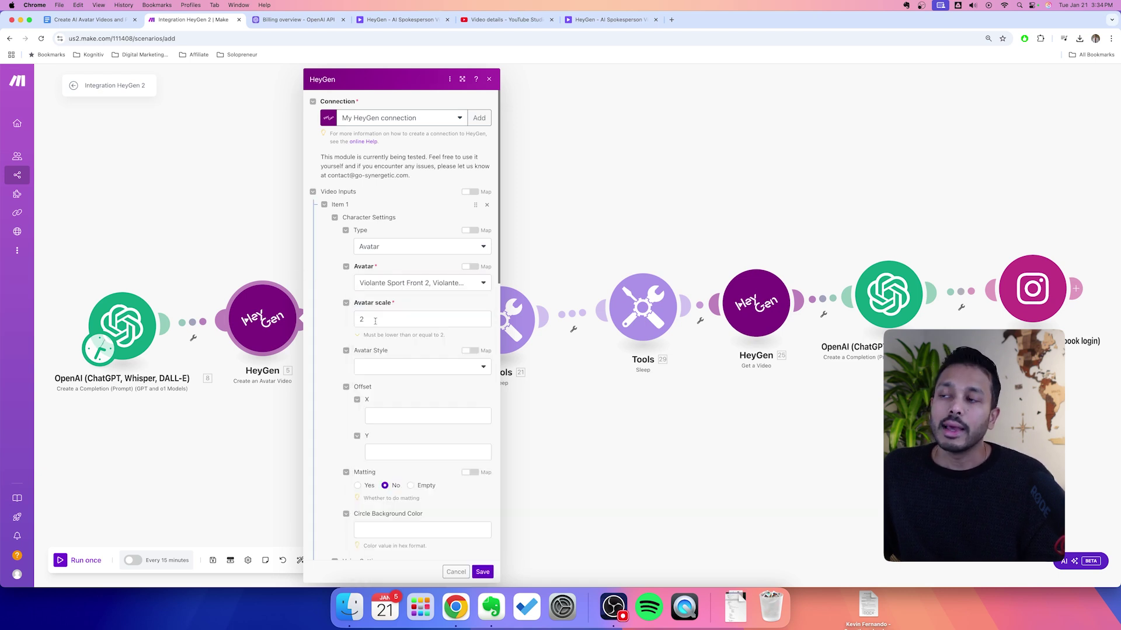
pyautogui.click(375, 320)
pyautogui.click(343, 324)
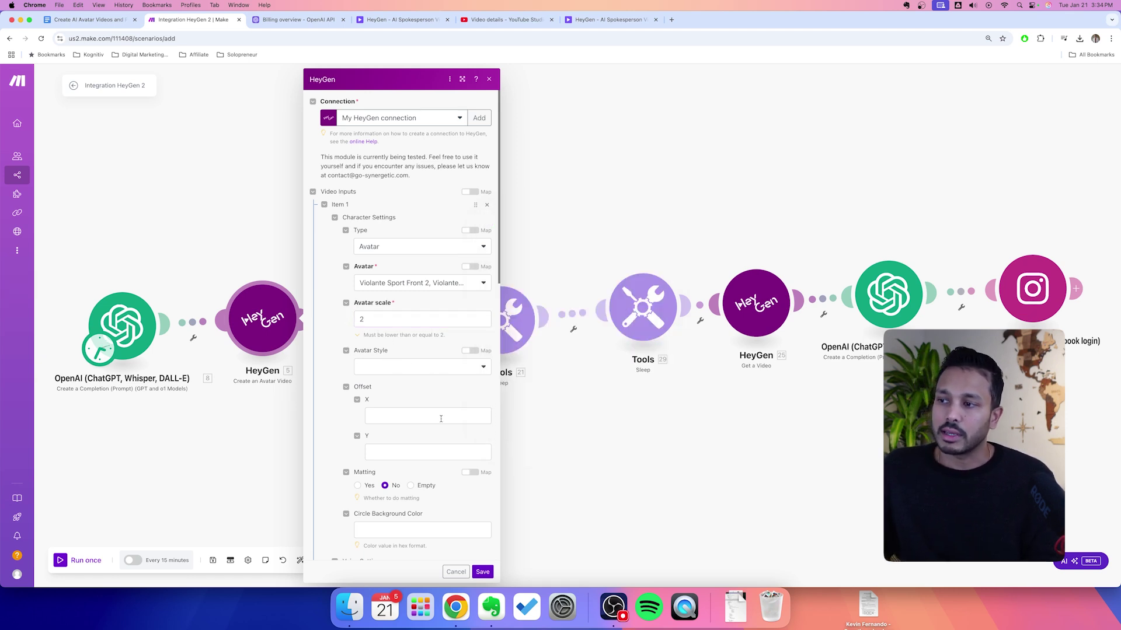
# Search the module's Voice ID options for "shirly", clear the search and select Amy - Outdoor as the voice.
pyautogui.scroll(-5, 442, 414)
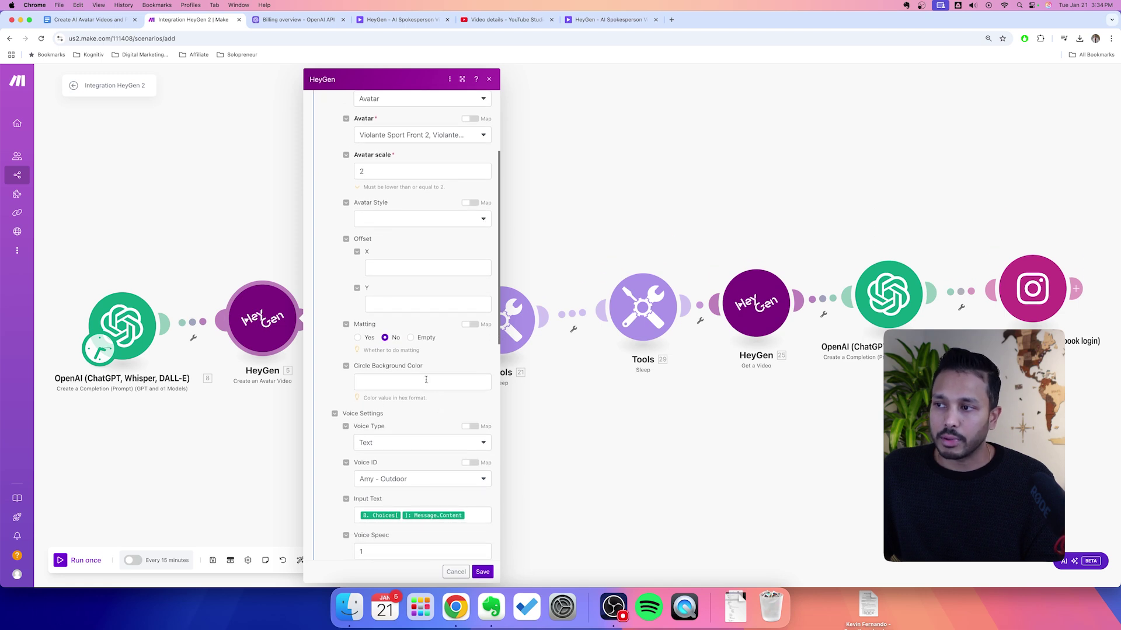
pyautogui.scroll(-5, 426, 380)
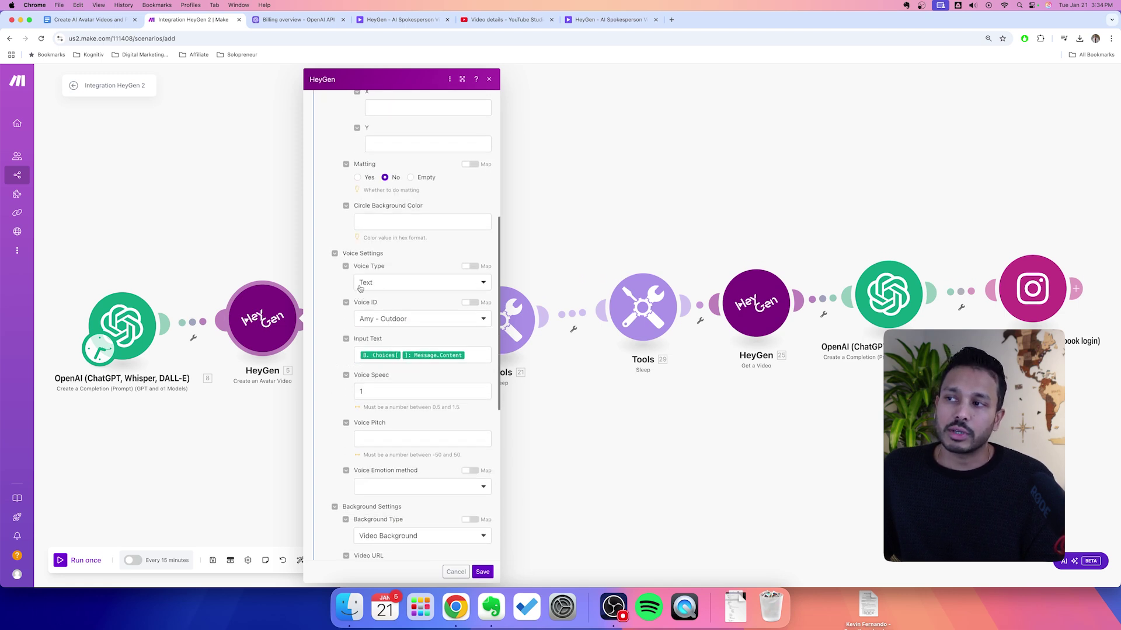
pyautogui.click(400, 320)
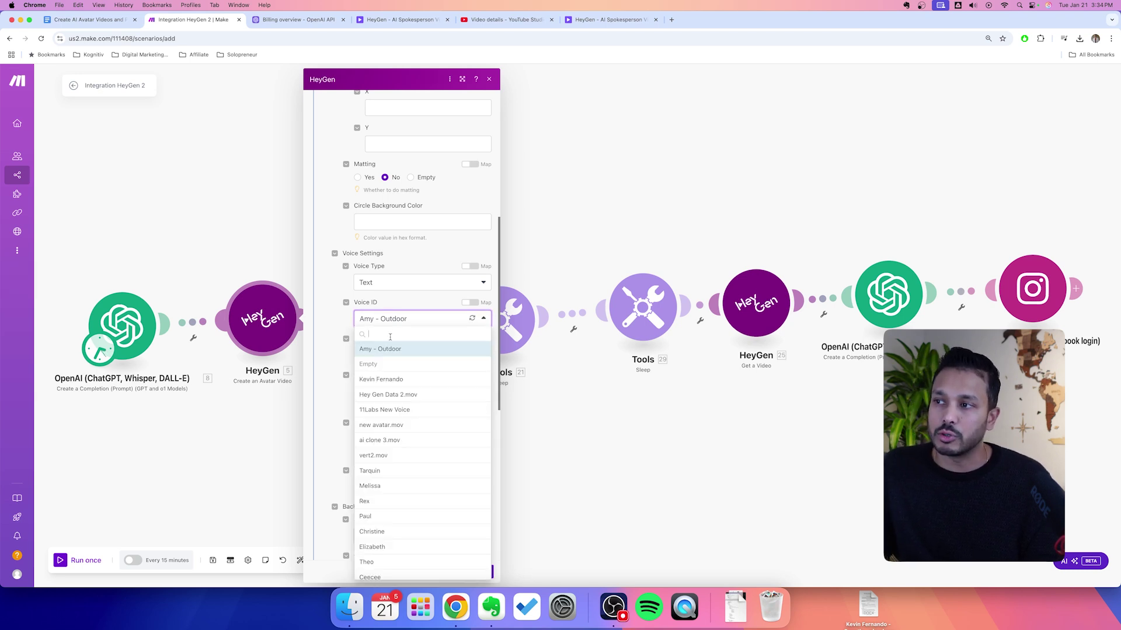
pyautogui.write('shirly')
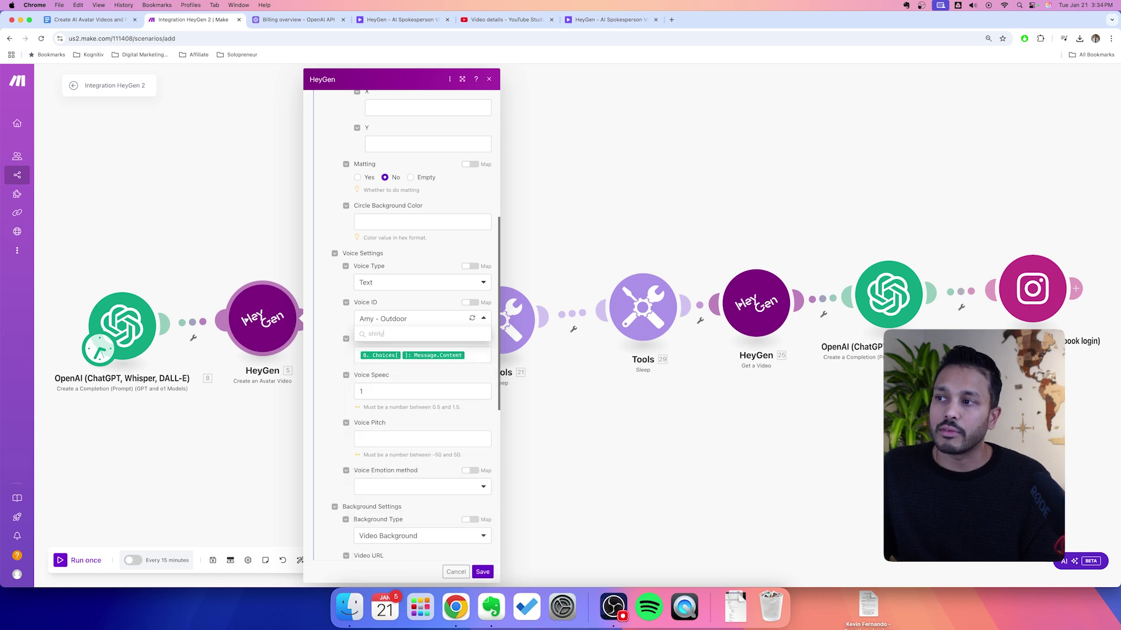
pyautogui.press('super+a')
pyautogui.press('BackSpace')
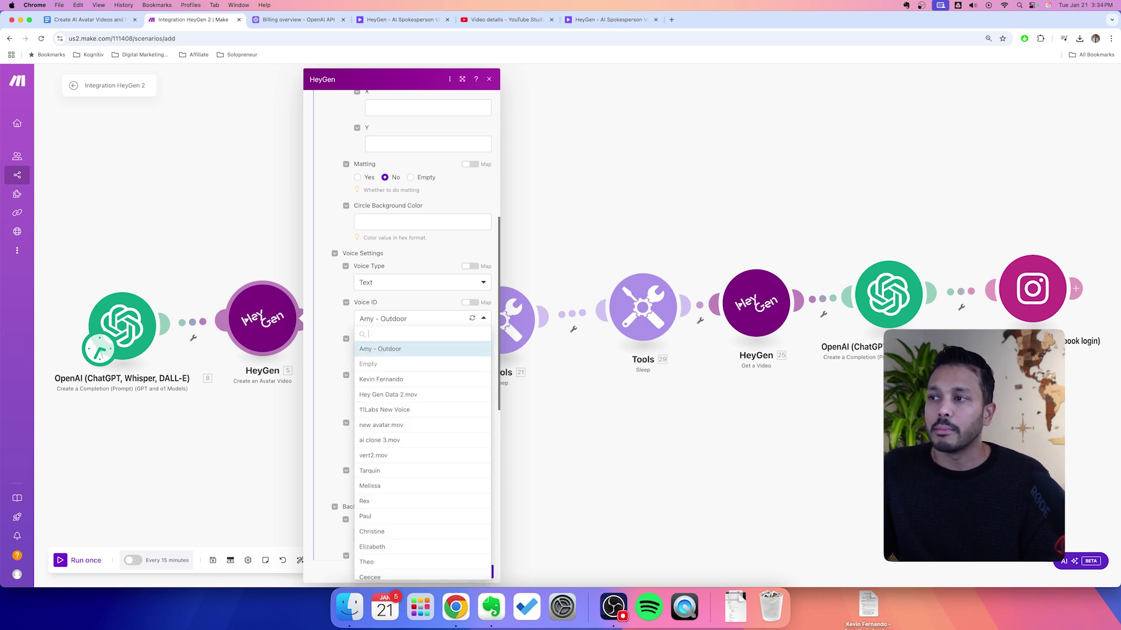
pyautogui.click(395, 350)
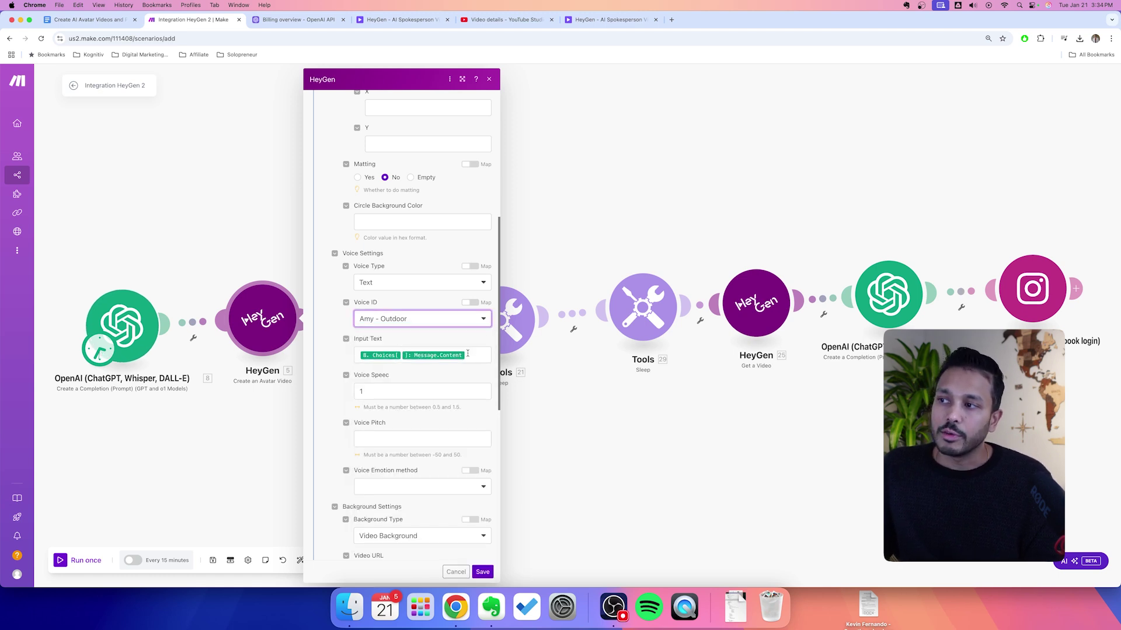
# Inspect the OpenAI Choices and Message outputs available for the Input Text mapping, and review the background settings.
pyautogui.click(355, 357)
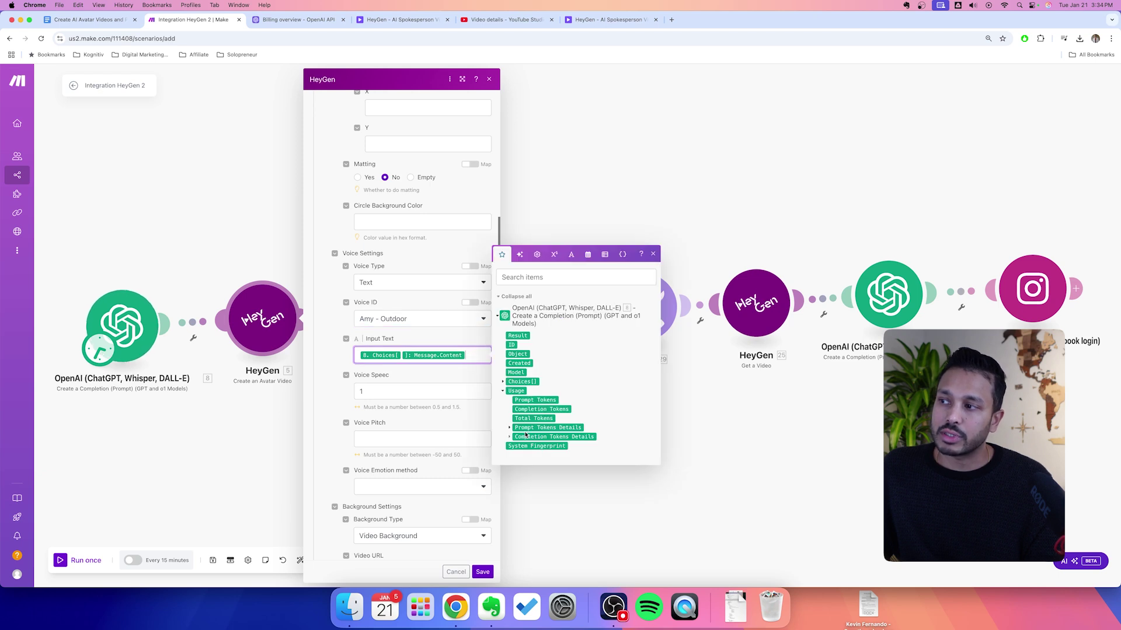
pyautogui.click(502, 383)
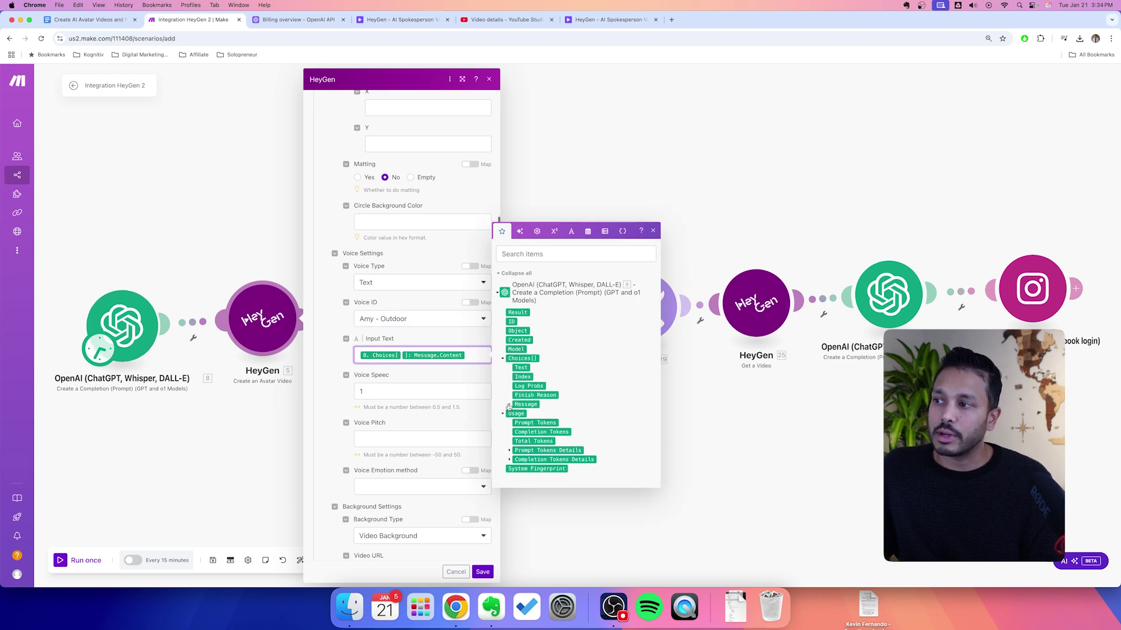
pyautogui.click(509, 406)
pyautogui.moveTo(525, 410); pyautogui.dragTo(467, 403)
pyautogui.scroll(-4, 361, 266)
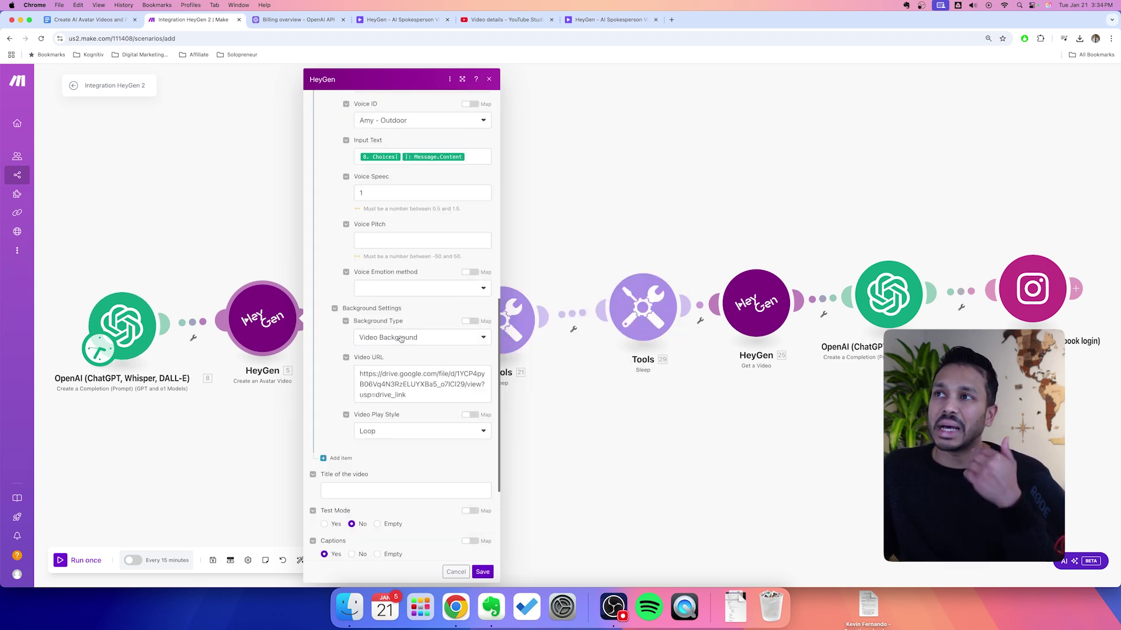
# Switch to the HeyGen avatars page, view Amy's looks and browse the public avatars that have built-in backgrounds.
pyautogui.click(610, 19)
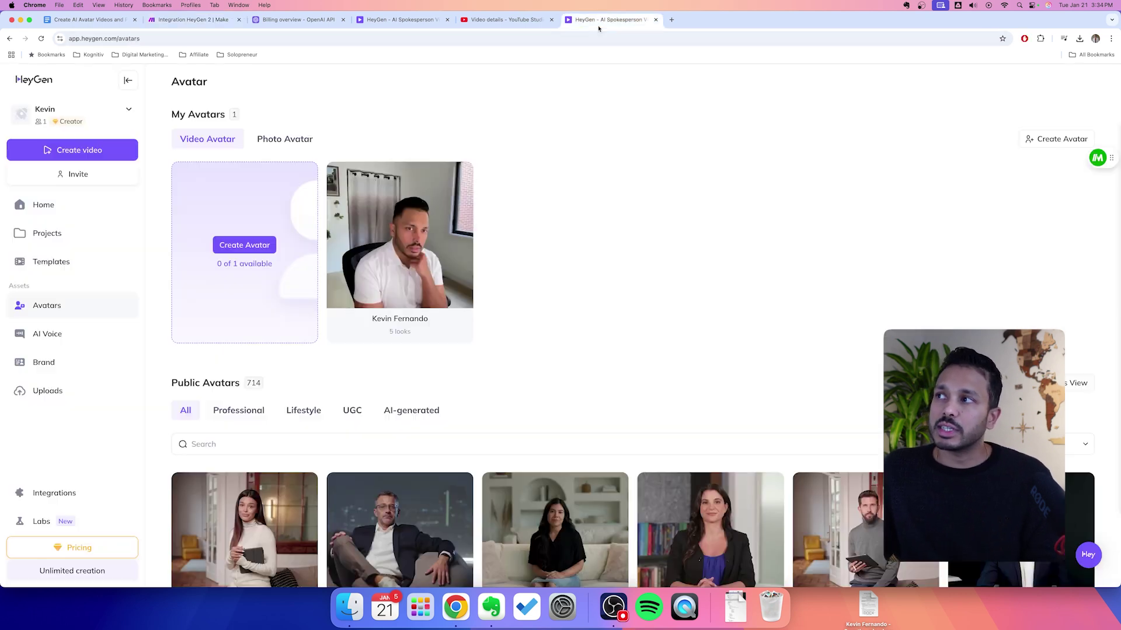
pyautogui.scroll(-4, 632, 436)
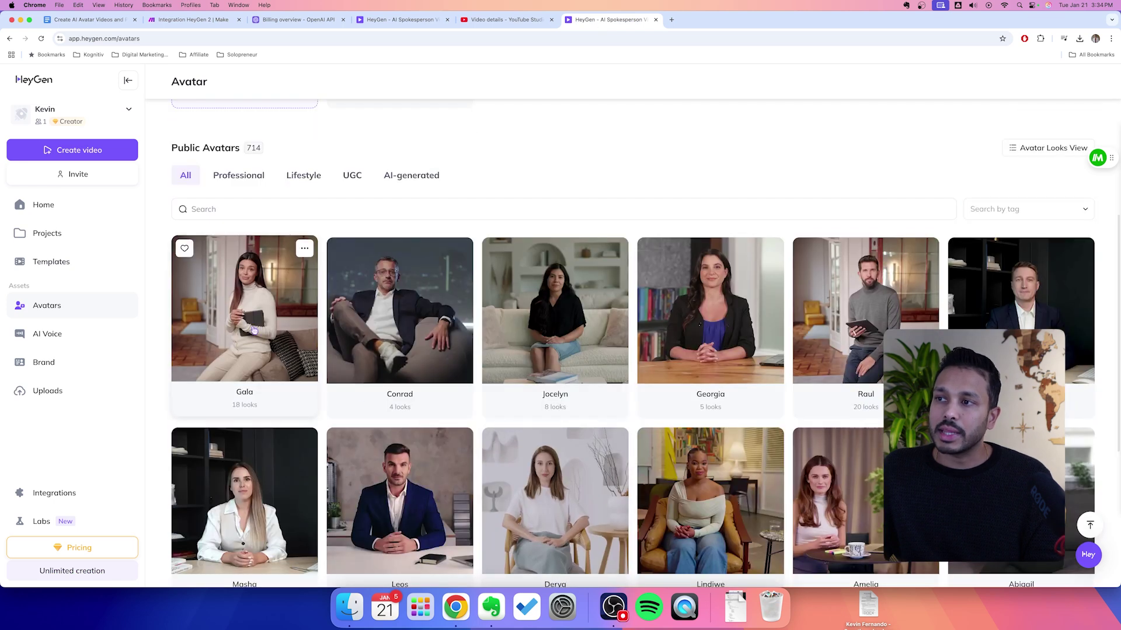
pyautogui.scroll(-4, 622, 344)
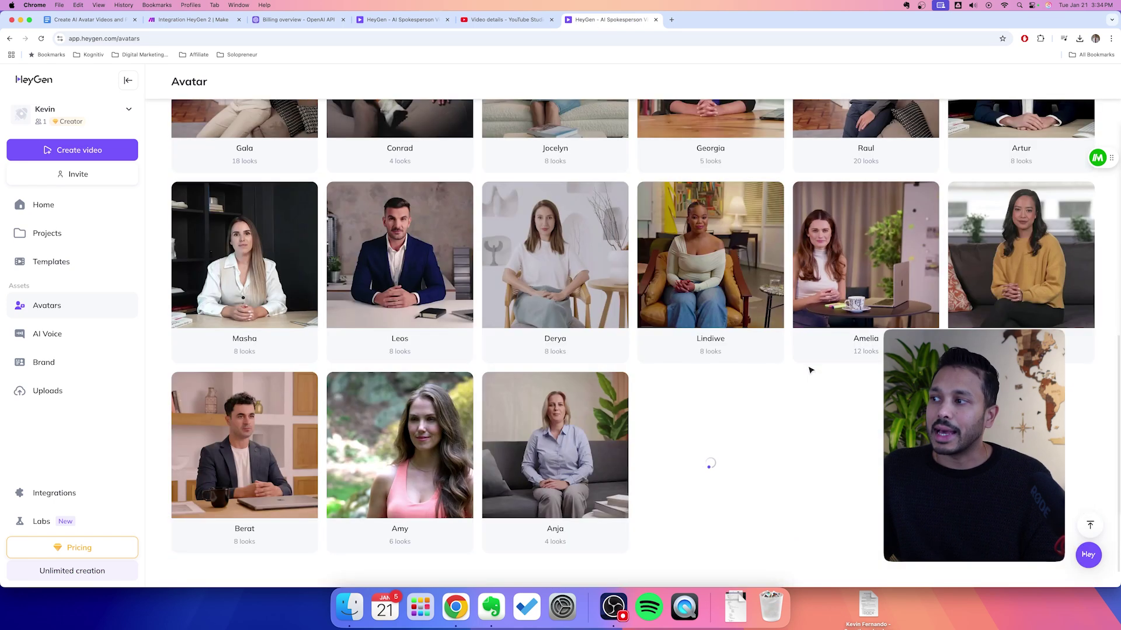
pyautogui.click(413, 472)
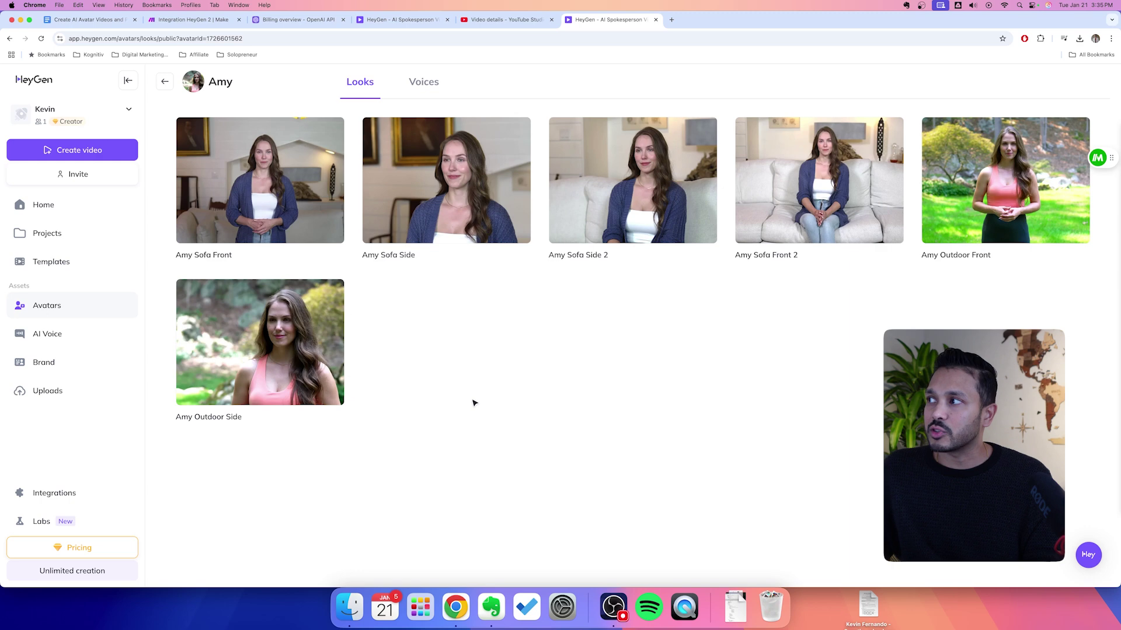
pyautogui.press('super+bracketleft')
pyautogui.scroll(-7, 571, 423)
pyautogui.scroll(-8, 572, 425)
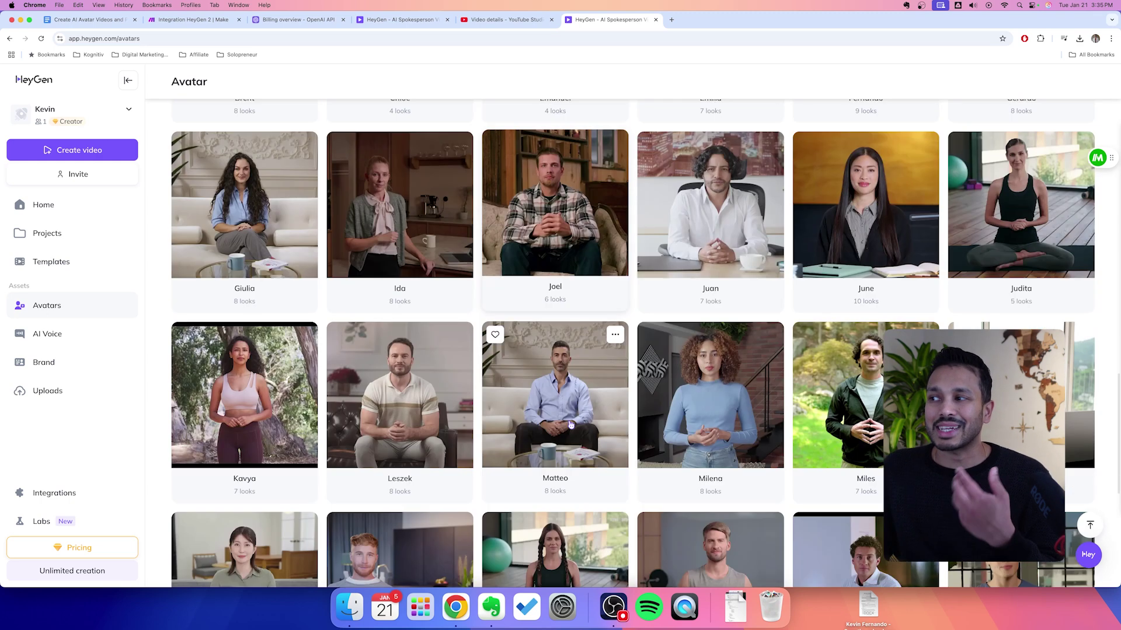
# Open Canva in a new browser tab and create a blank custom-size design of 1080 × 1920 px.
pyautogui.scroll(-5, 579, 436)
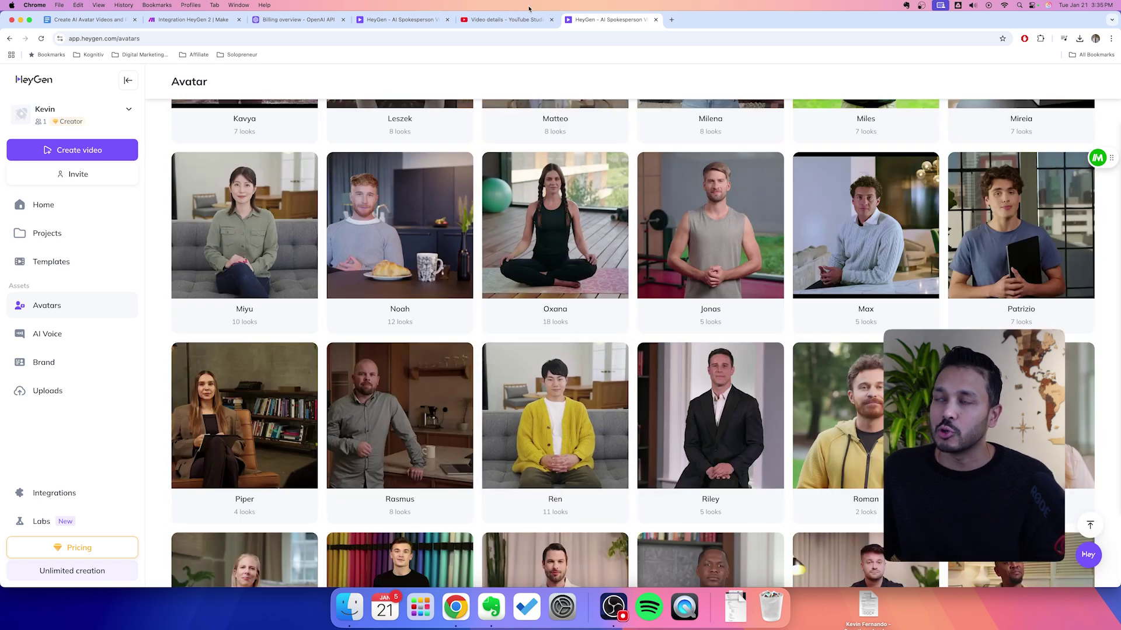
pyautogui.click(672, 21)
pyautogui.write('canva.com/brand/kAD6AVTPS44')
pyautogui.press('Return')
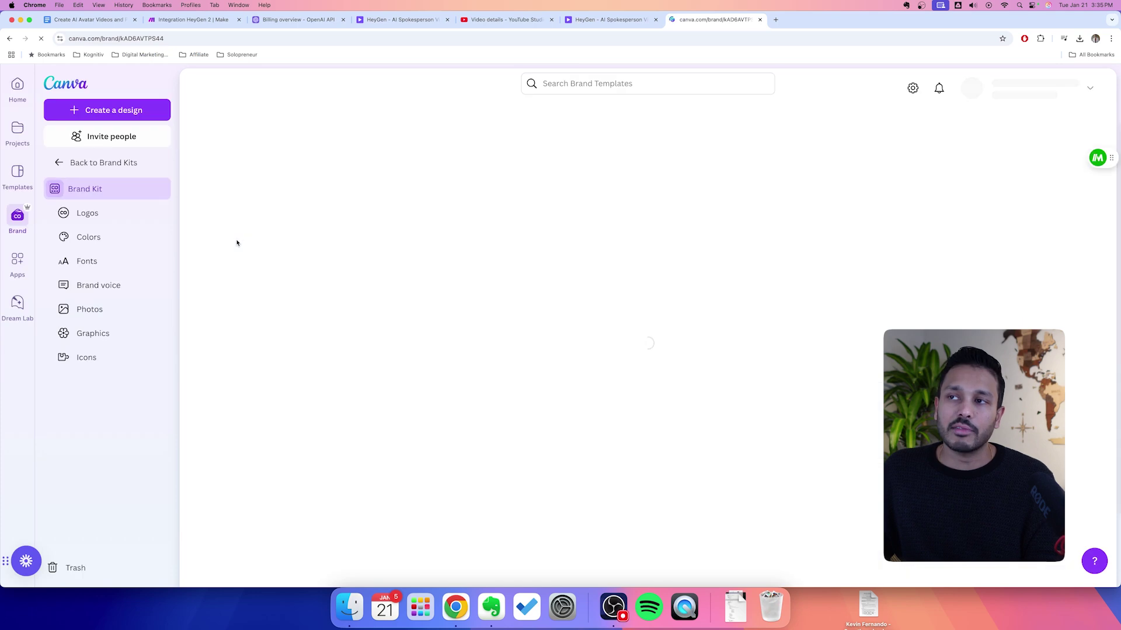
pyautogui.click(71, 166)
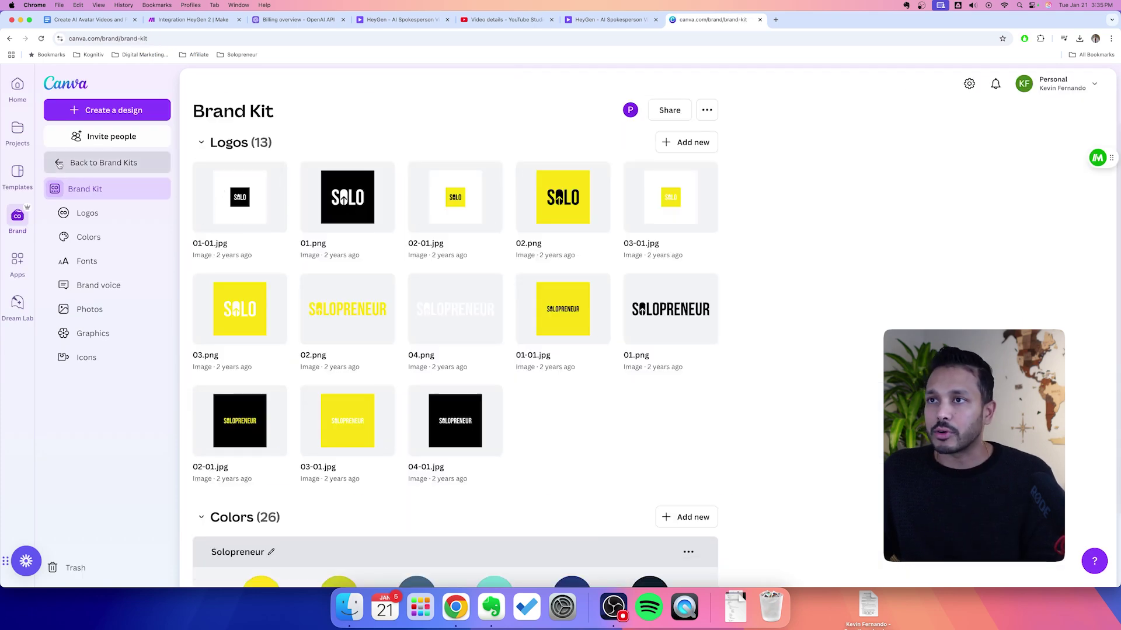
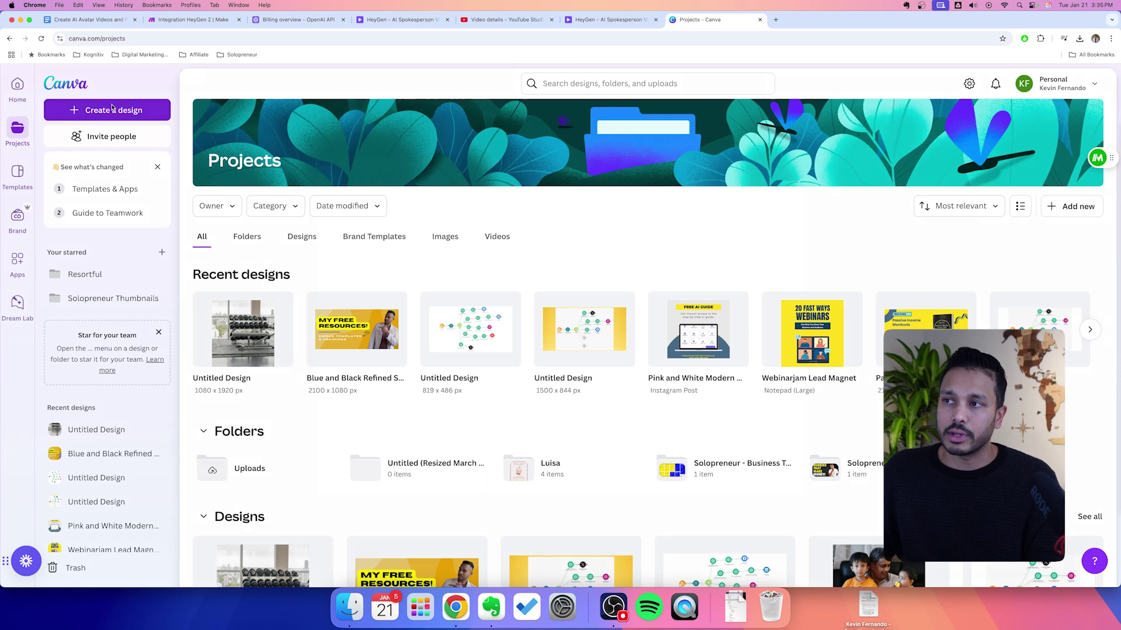
pyautogui.click(115, 108)
pyautogui.click(303, 367)
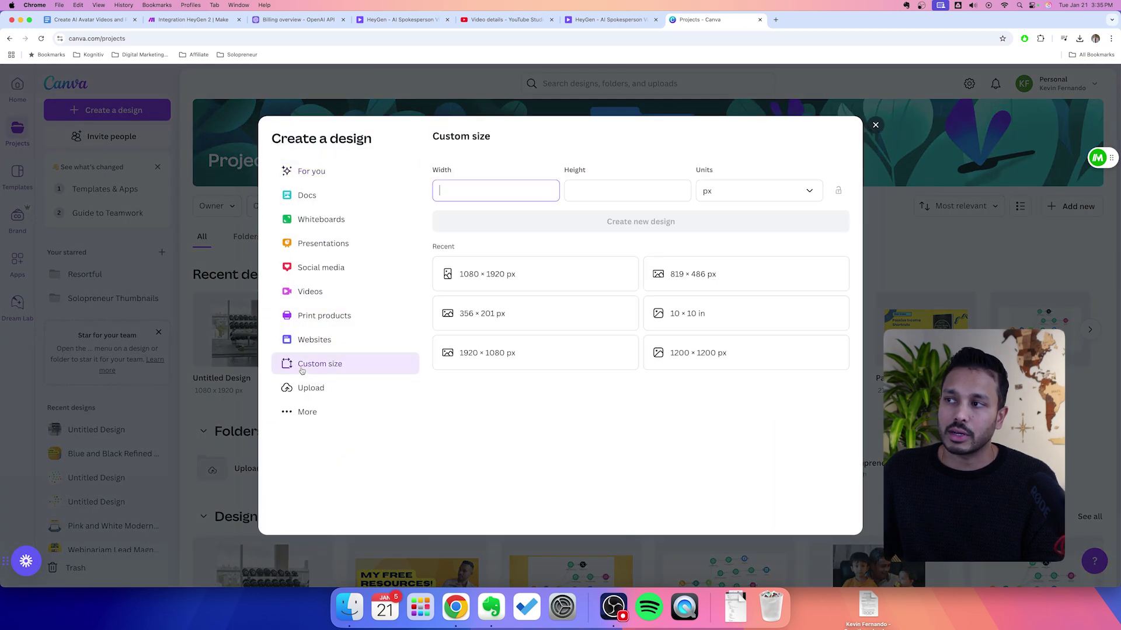
pyautogui.click(547, 279)
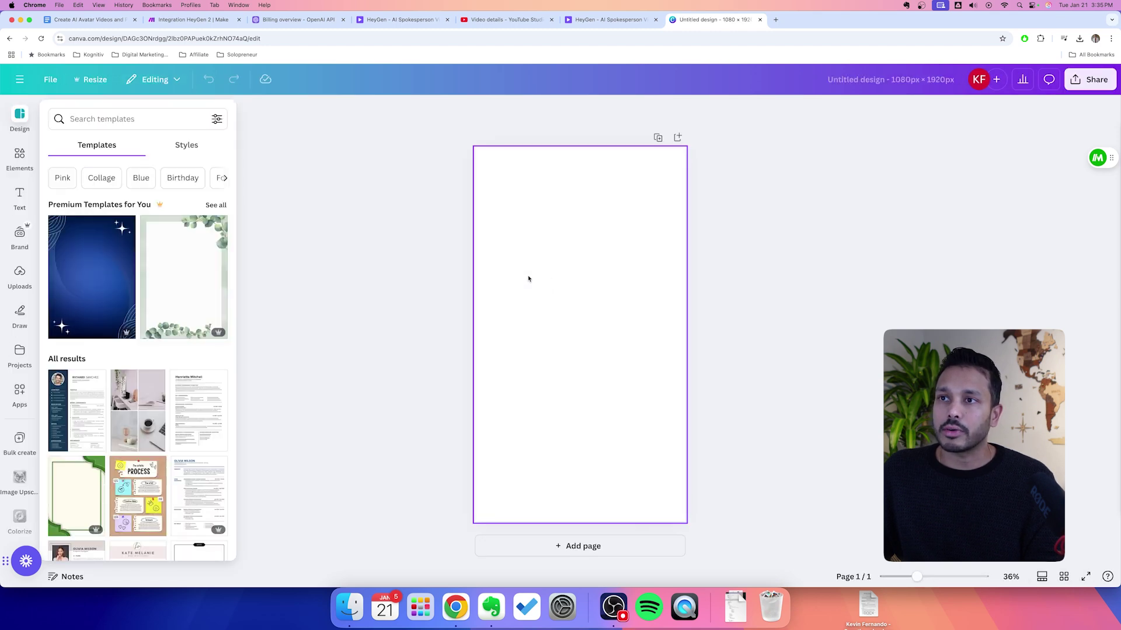
# Add the 10-second autumn park video from the recently used elements and enlarge it to fill the page.
pyautogui.click(22, 157)
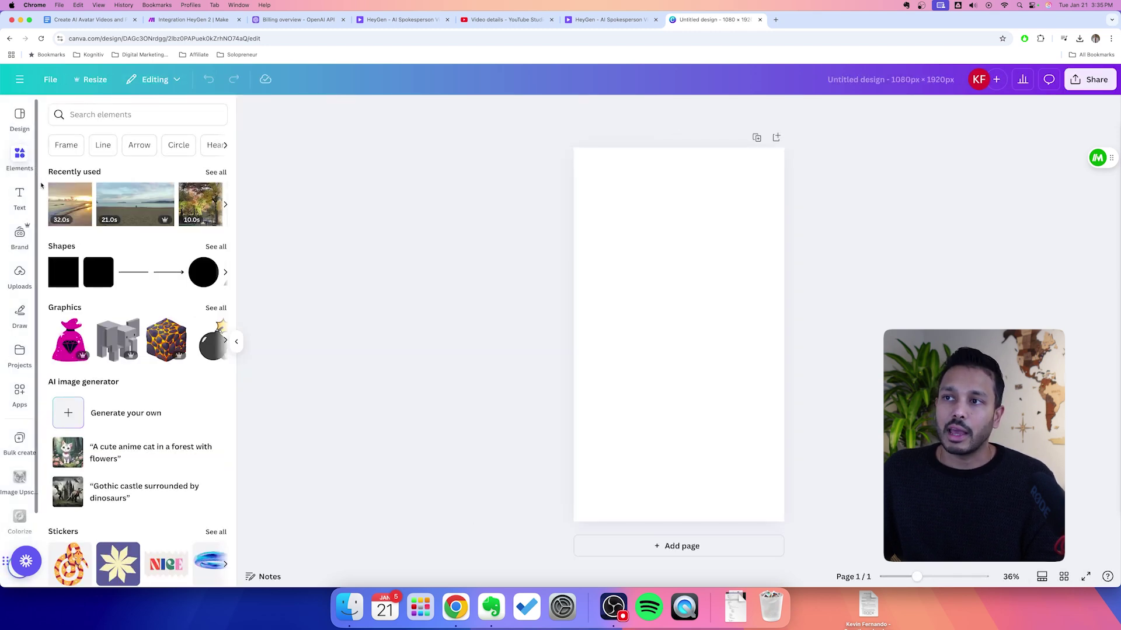
pyautogui.moveTo(70, 203); pyautogui.dragTo(658, 297)
pyautogui.moveTo(739, 446); pyautogui.dragTo(806, 520)
pyautogui.click(843, 453)
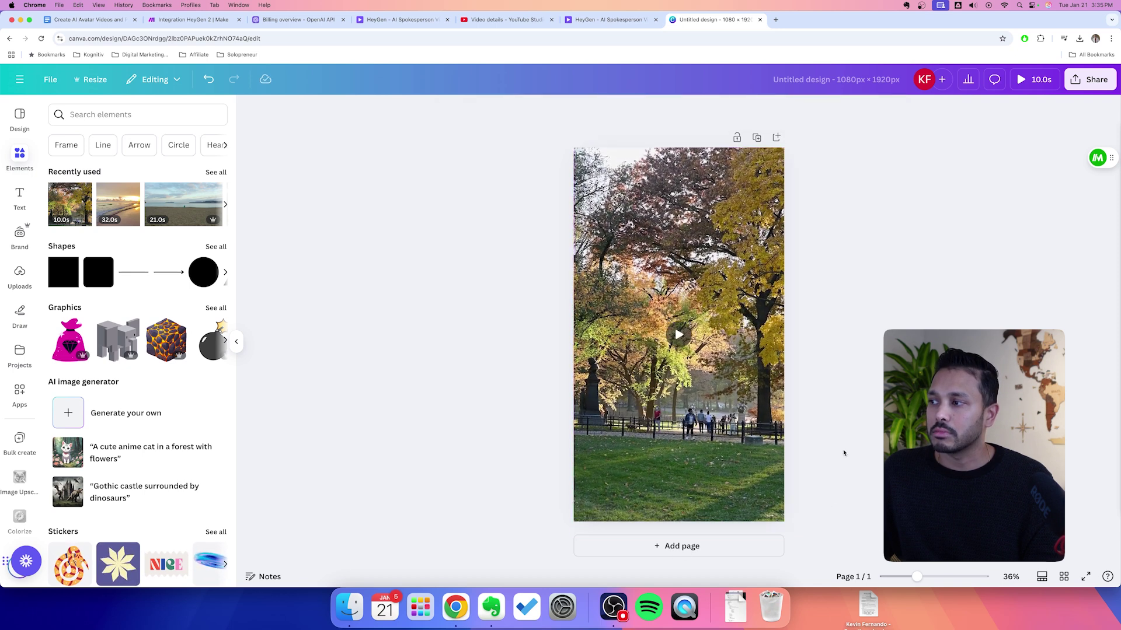
pyautogui.click(1089, 80)
pyautogui.click(923, 291)
pyautogui.click(412, 292)
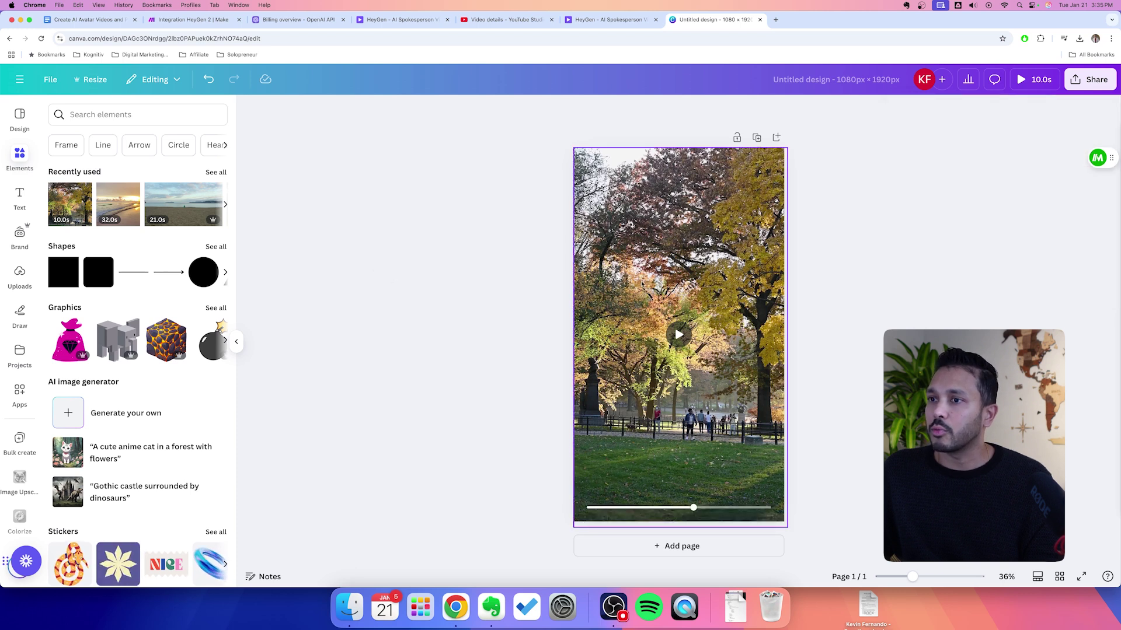
pyautogui.click(618, 350)
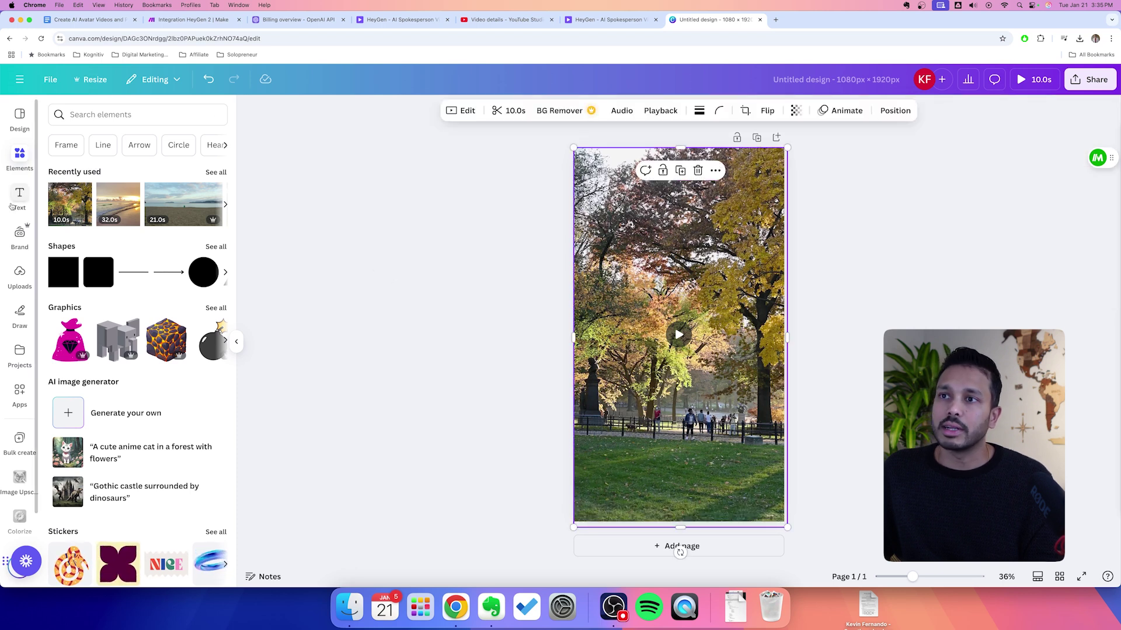
pyautogui.click(19, 155)
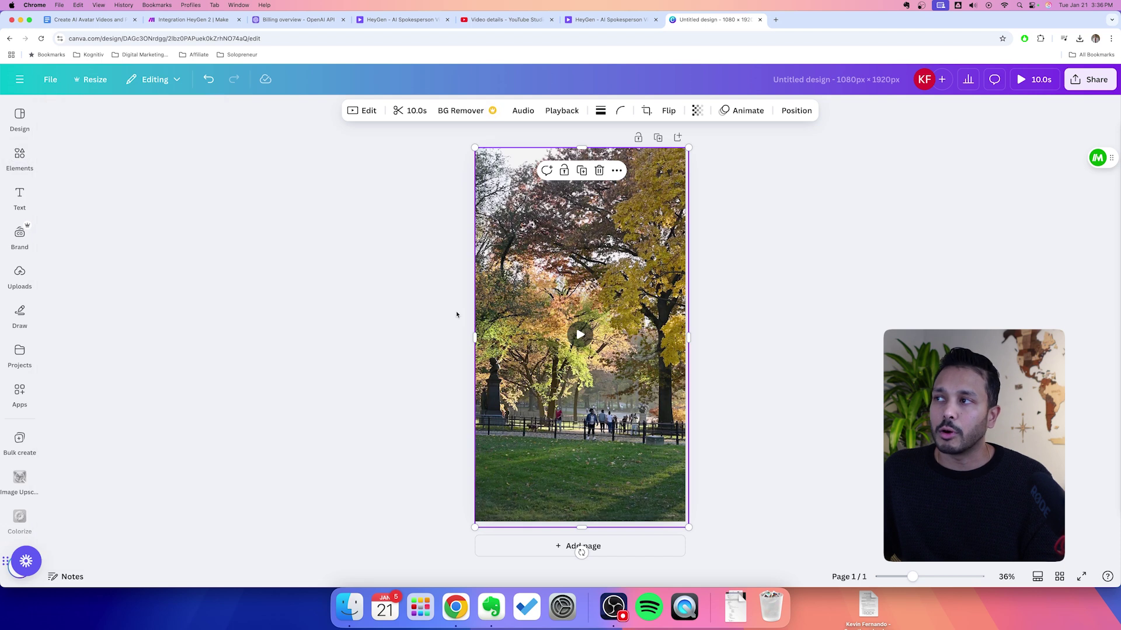
pyautogui.click(780, 282)
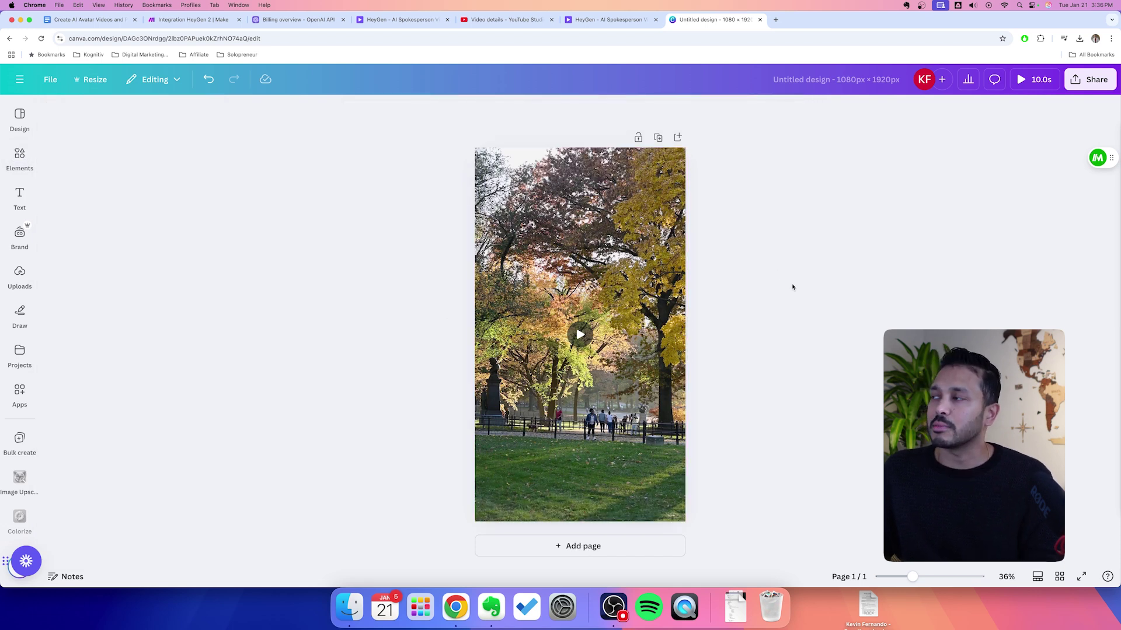
# Download the park video design as an MP4 video at 1080p (HD) quality.
pyautogui.click(1090, 80)
pyautogui.click(920, 293)
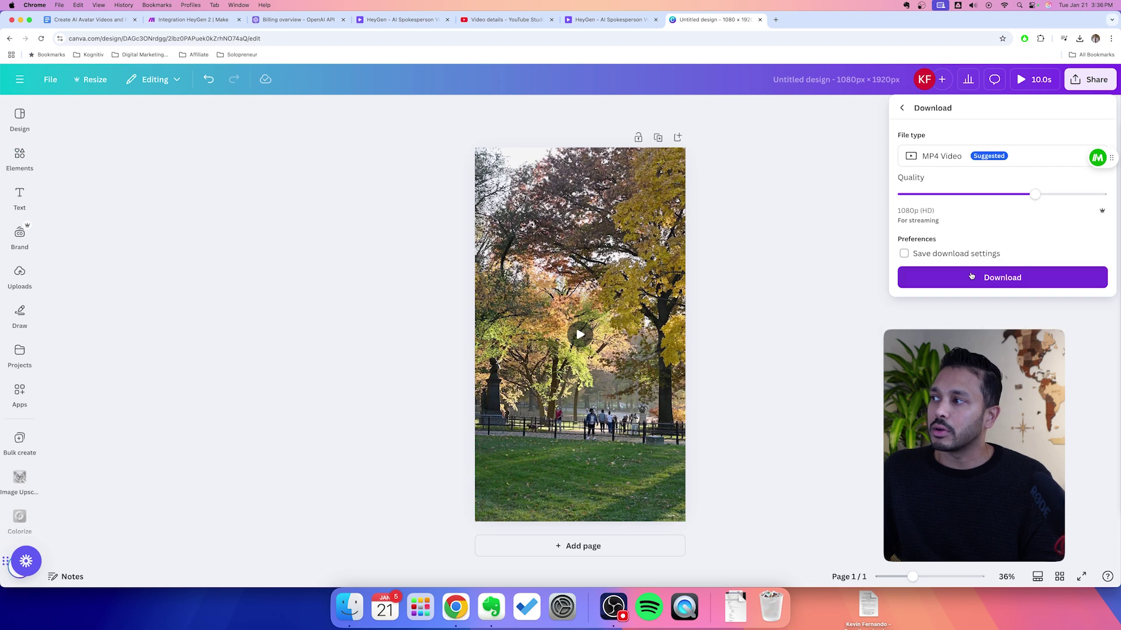
pyautogui.click(972, 277)
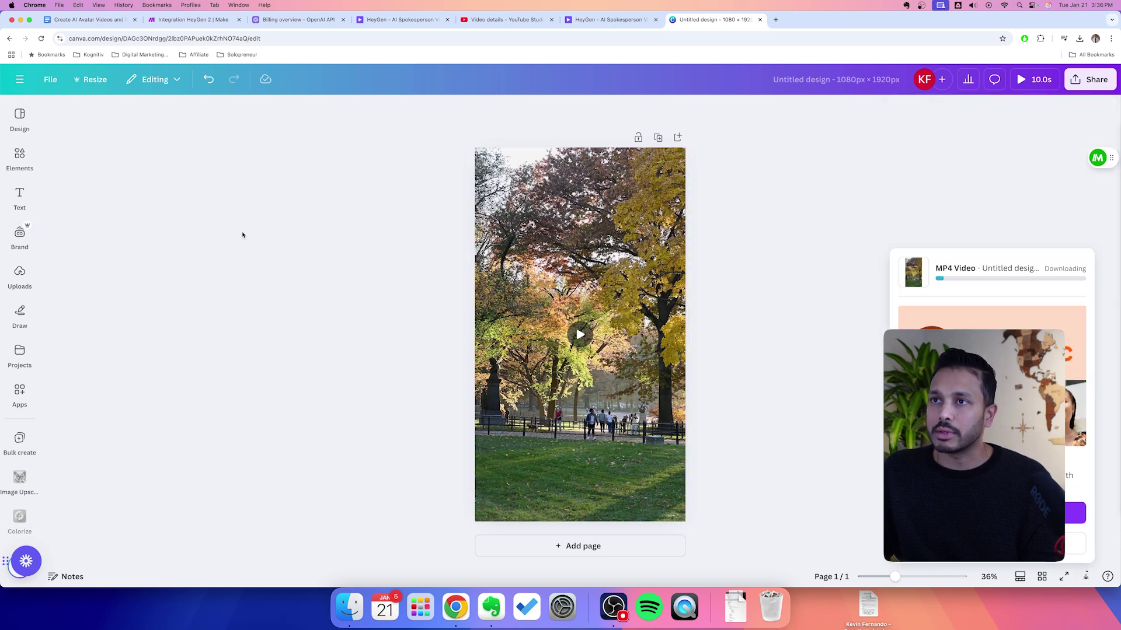
pyautogui.click(415, 250)
# Show all recently used elements and replace the park video on the page with the blurred gym photo.
pyautogui.click(533, 236)
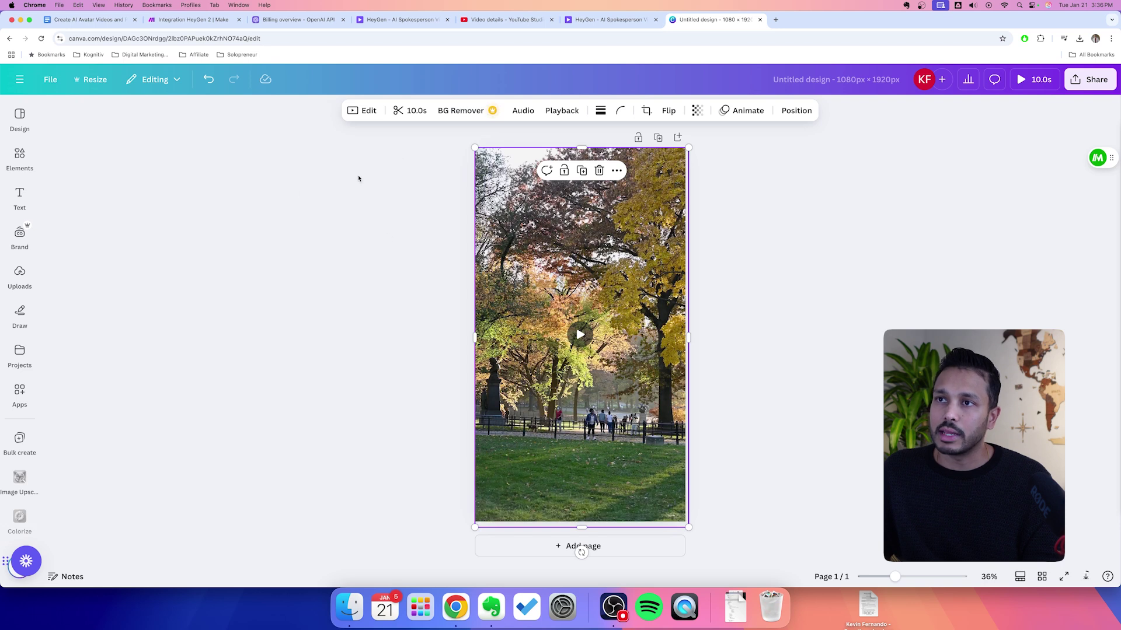
pyautogui.click(19, 157)
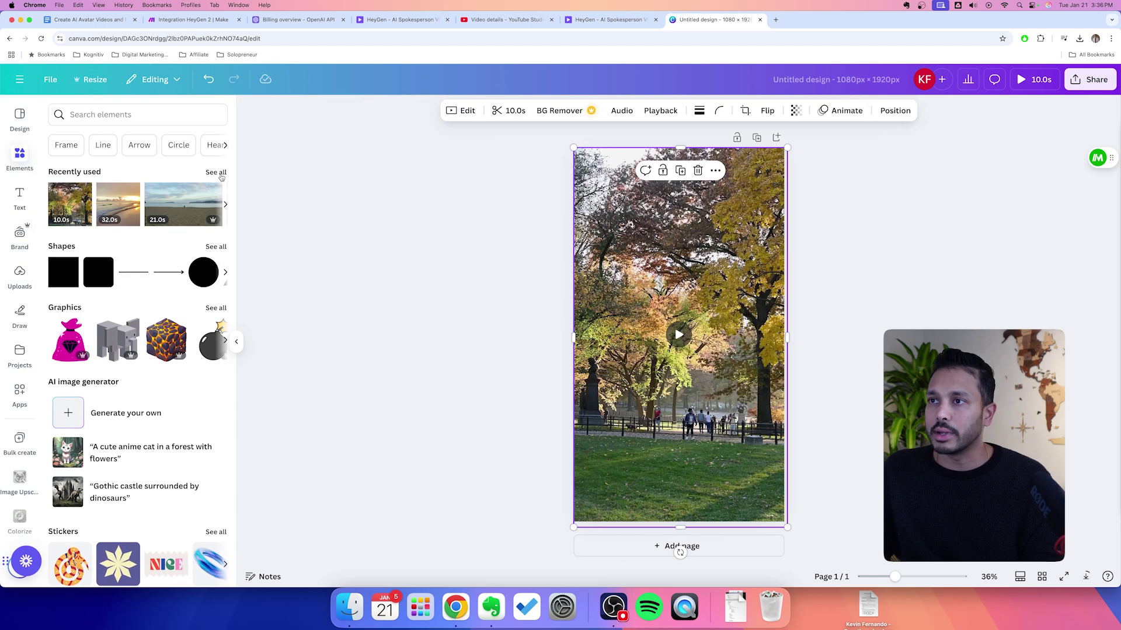
pyautogui.click(216, 173)
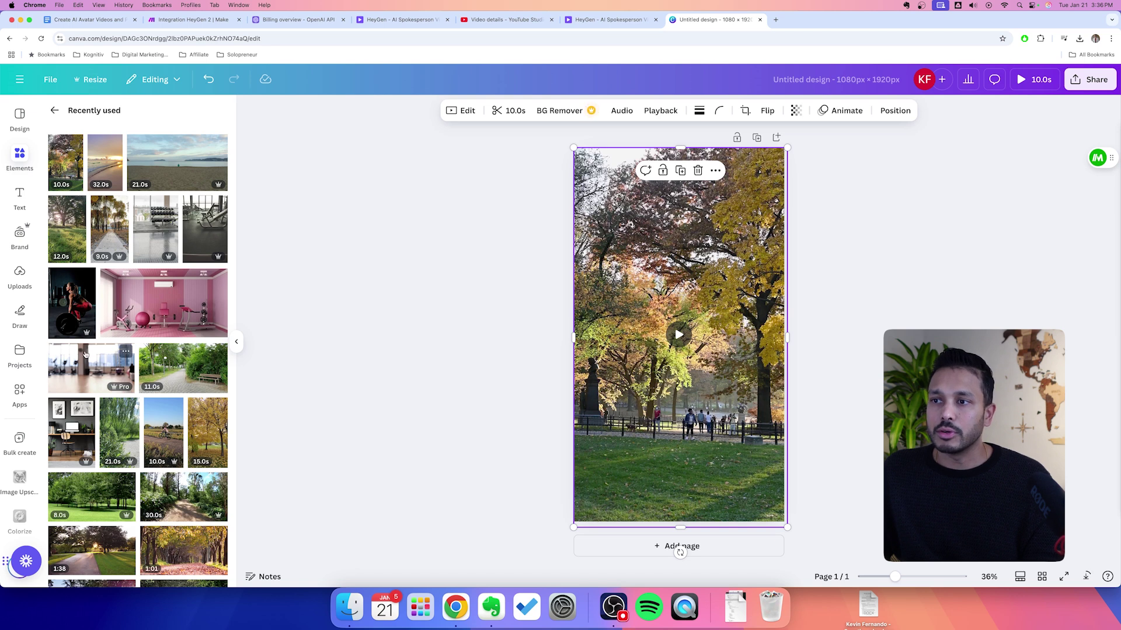
pyautogui.click(518, 317)
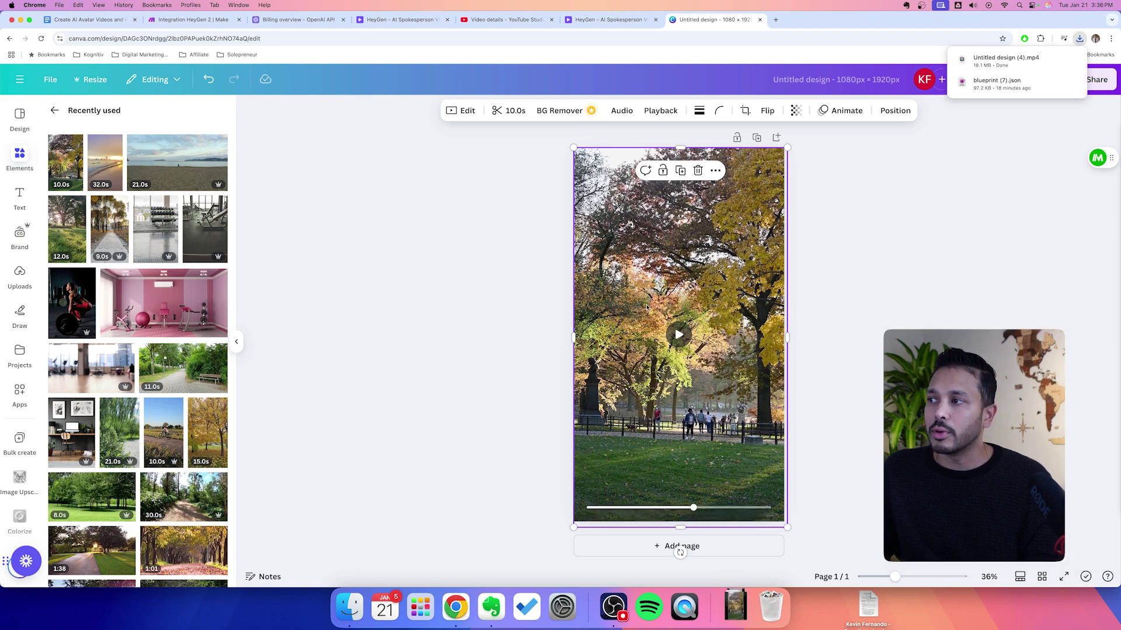
pyautogui.moveTo(96, 374); pyautogui.dragTo(594, 342)
pyautogui.click(523, 386)
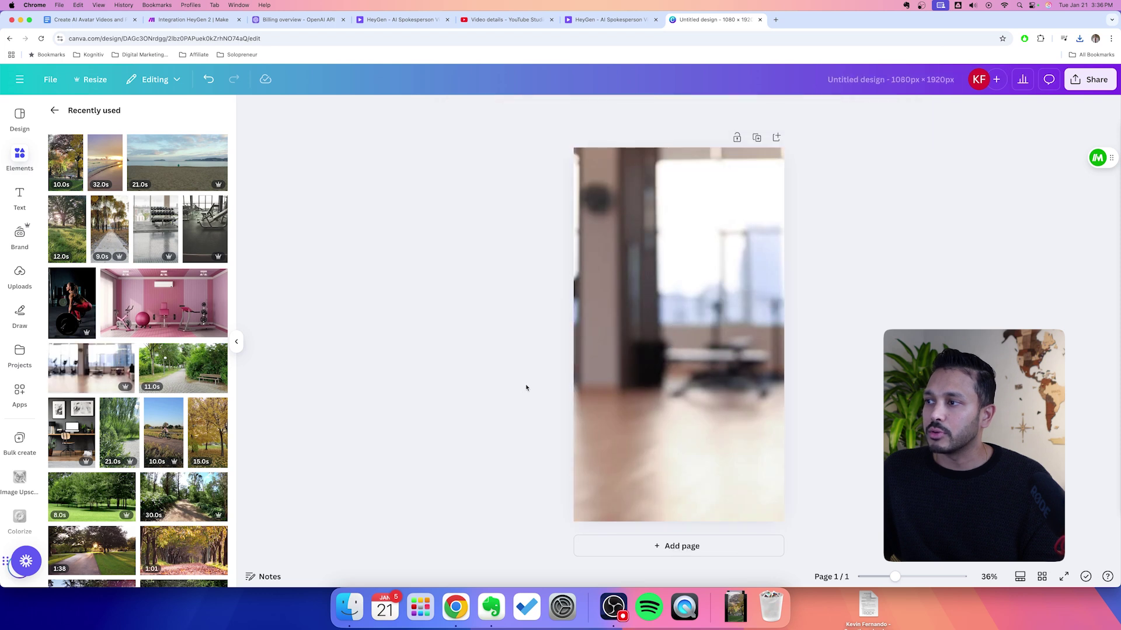
pyautogui.click(156, 235)
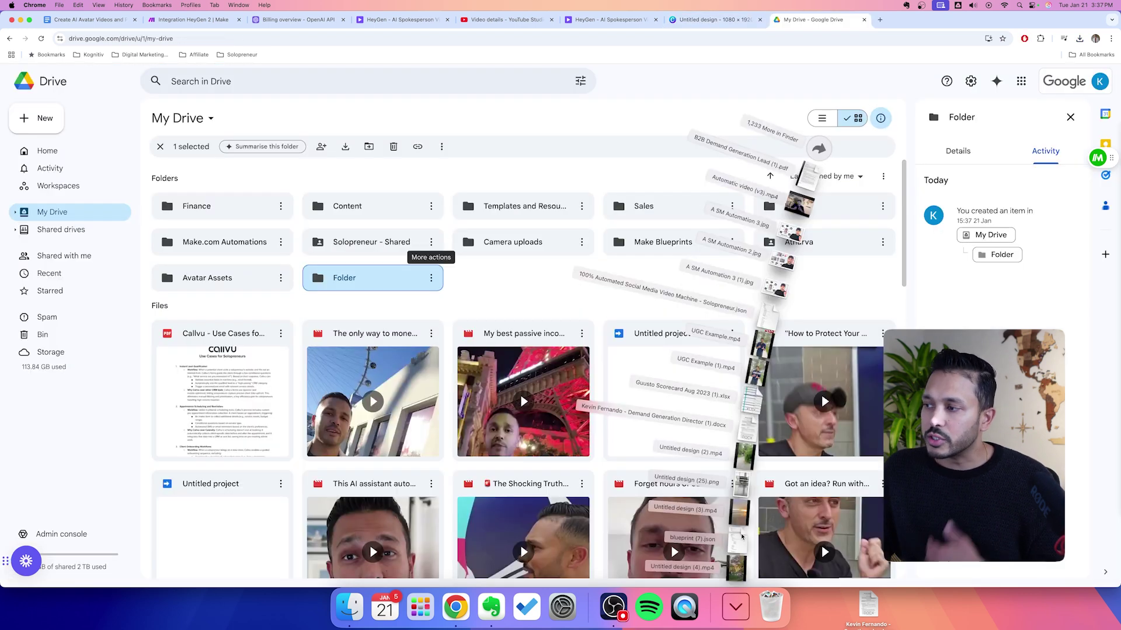
# In Google Drive, open the new folder named Folder and dismiss the Gemini summary tip.
pyautogui.press('Escape')
pyautogui.doubleClick(365, 280)
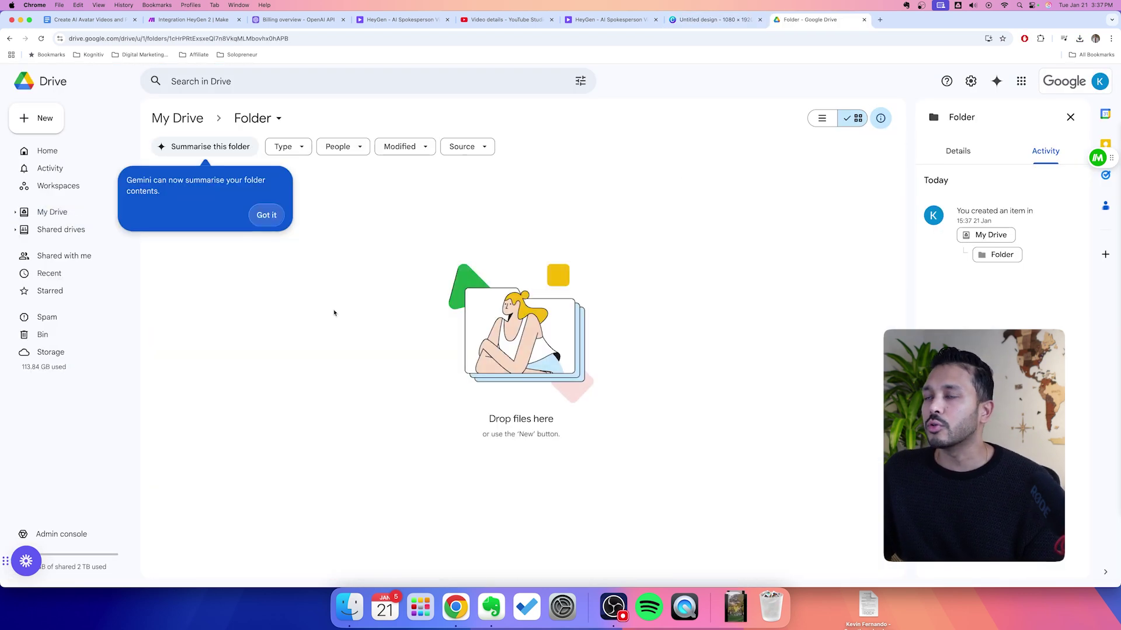
pyautogui.click(267, 214)
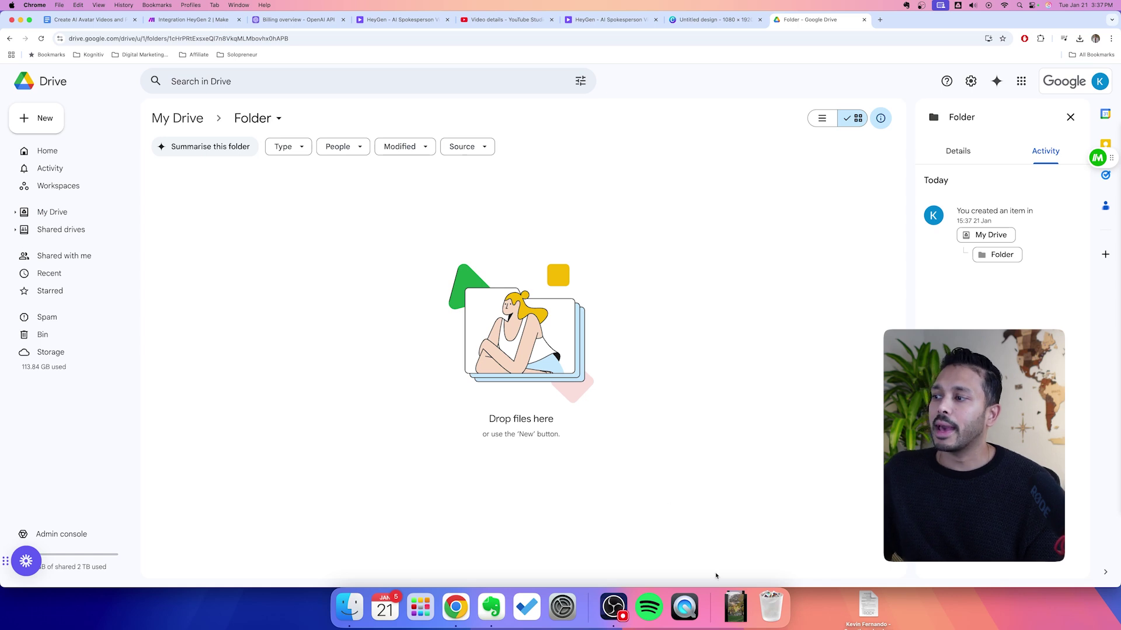
# Upload Untitled design (3).mp4 and Untitled design (25).png from the downloads to the open Drive folder.
pyautogui.click(735, 607)
pyautogui.moveTo(739, 514); pyautogui.dragTo(263, 308)
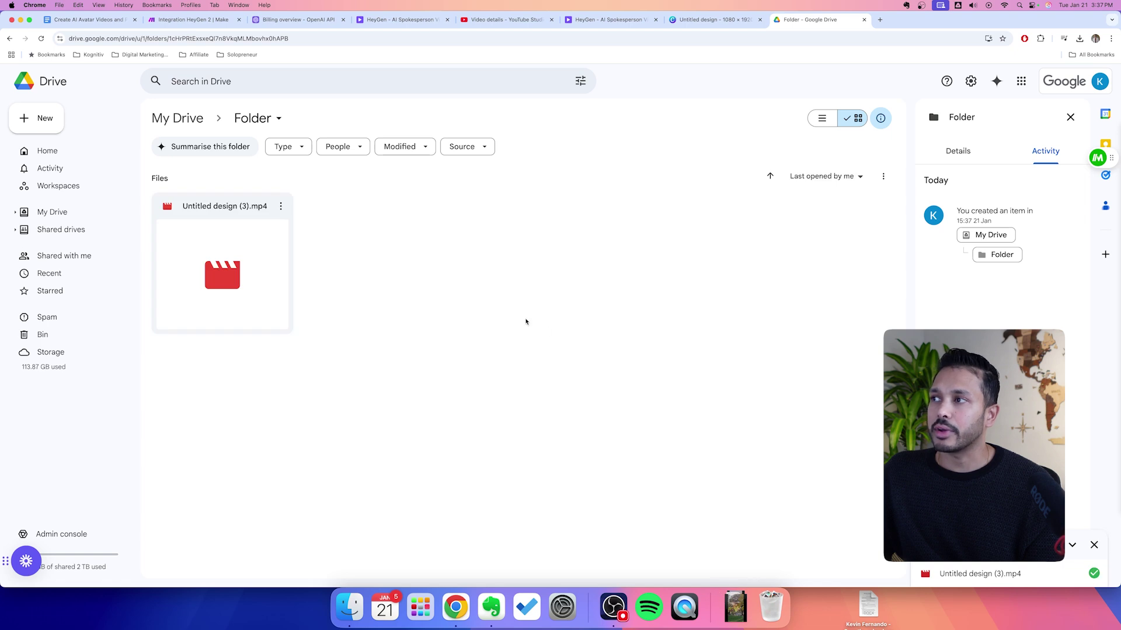
pyautogui.click(736, 607)
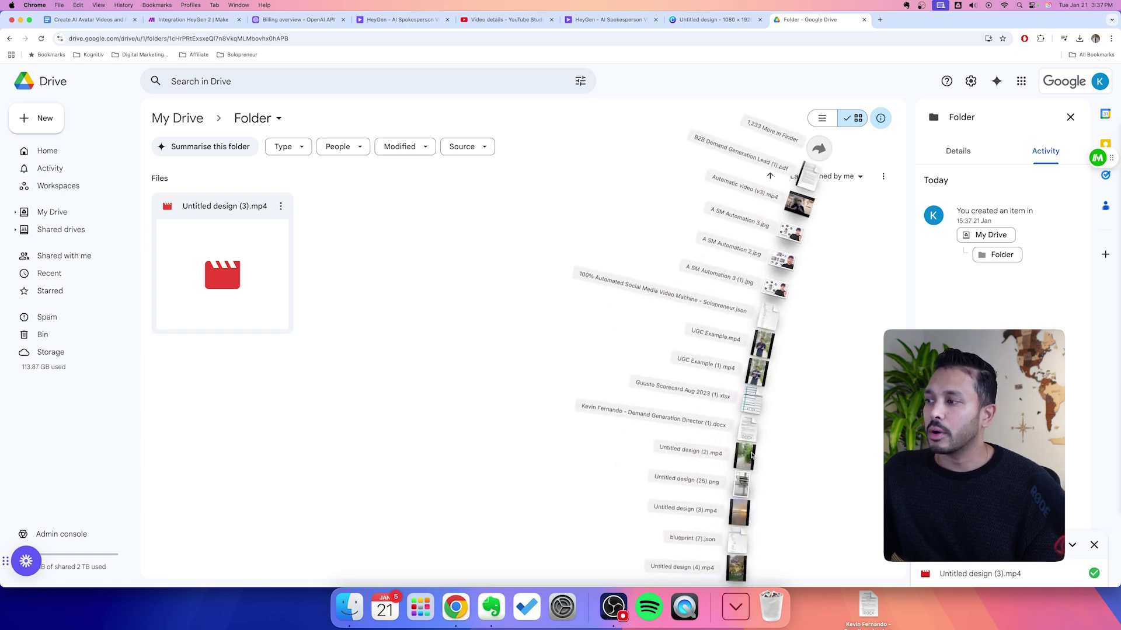
pyautogui.moveTo(747, 482); pyautogui.dragTo(433, 317)
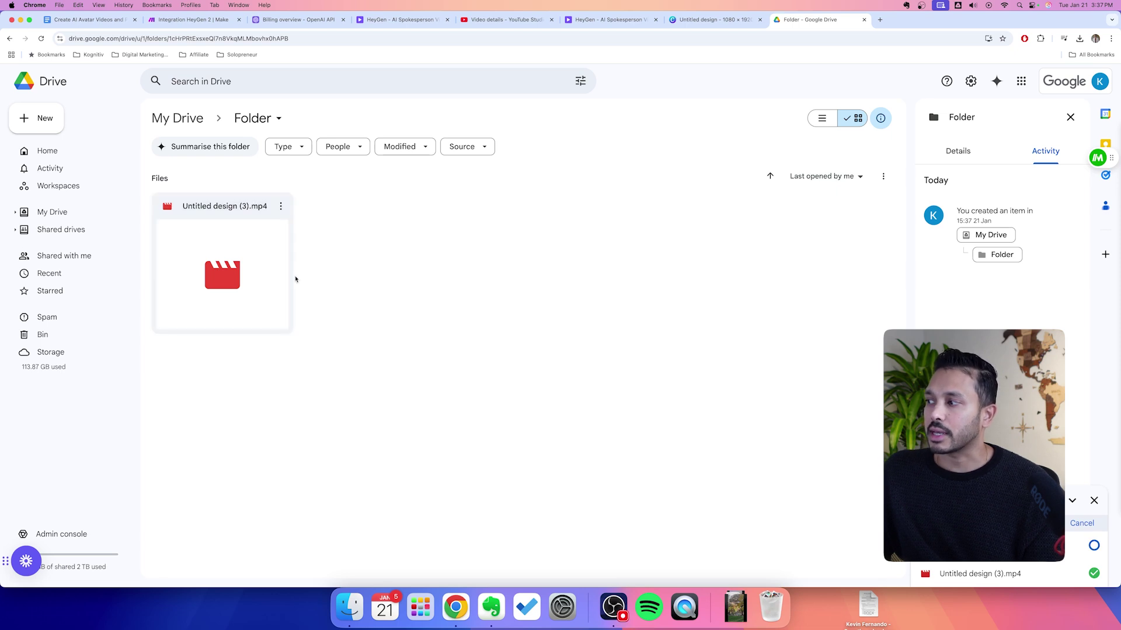
# Preview the uploaded gym image and the beach video, and look at the actions available for the video file.
pyautogui.click(377, 317)
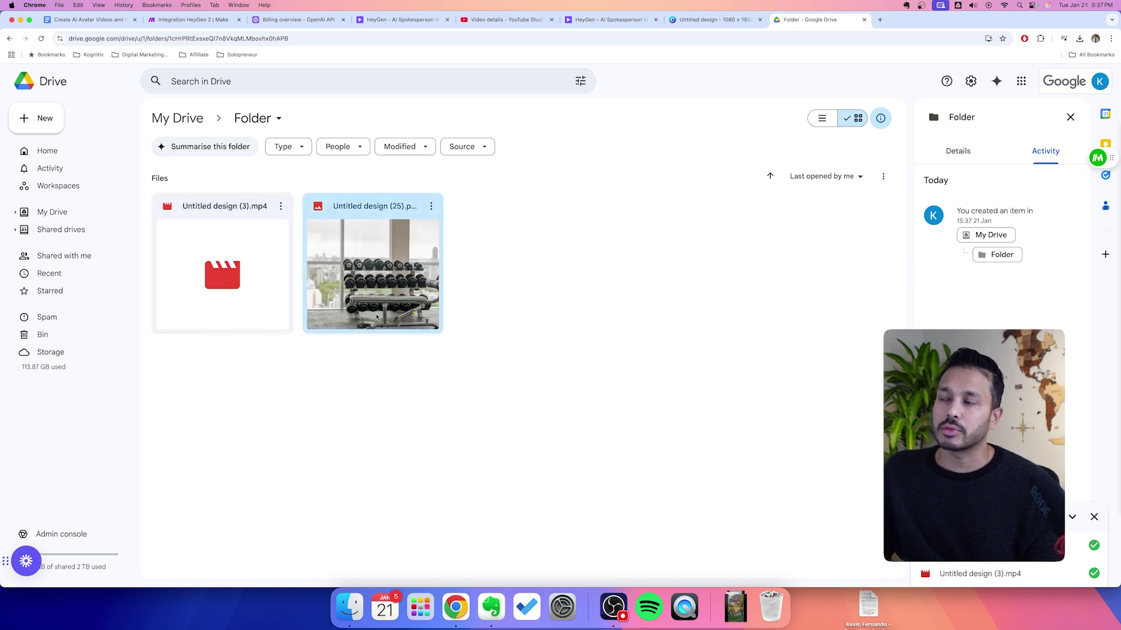
pyautogui.doubleClick(377, 317)
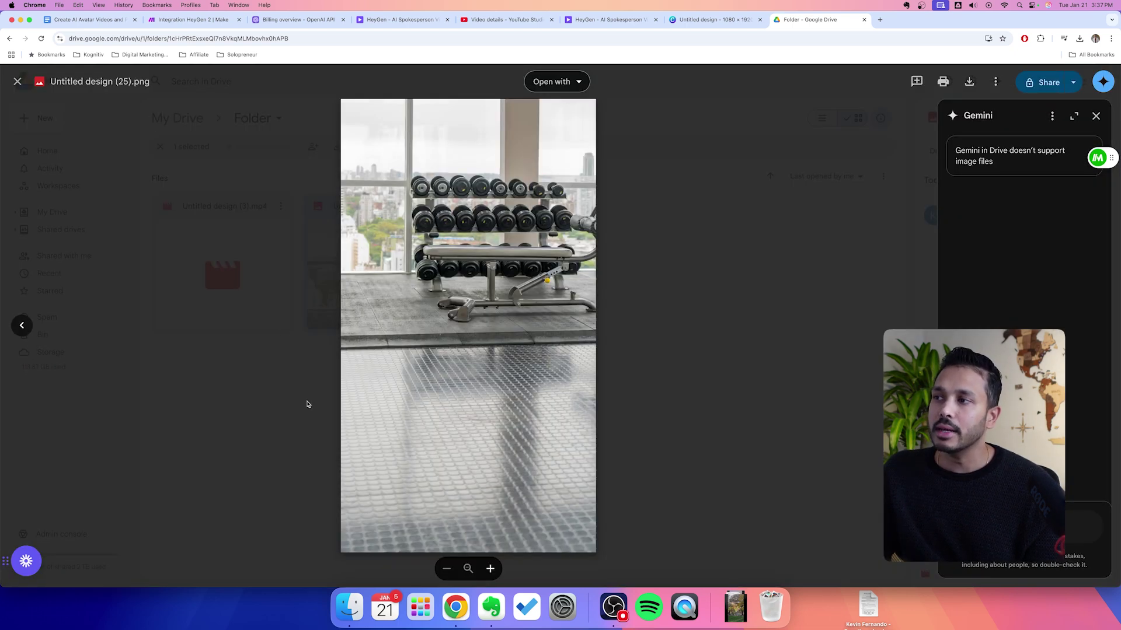
pyautogui.click(305, 402)
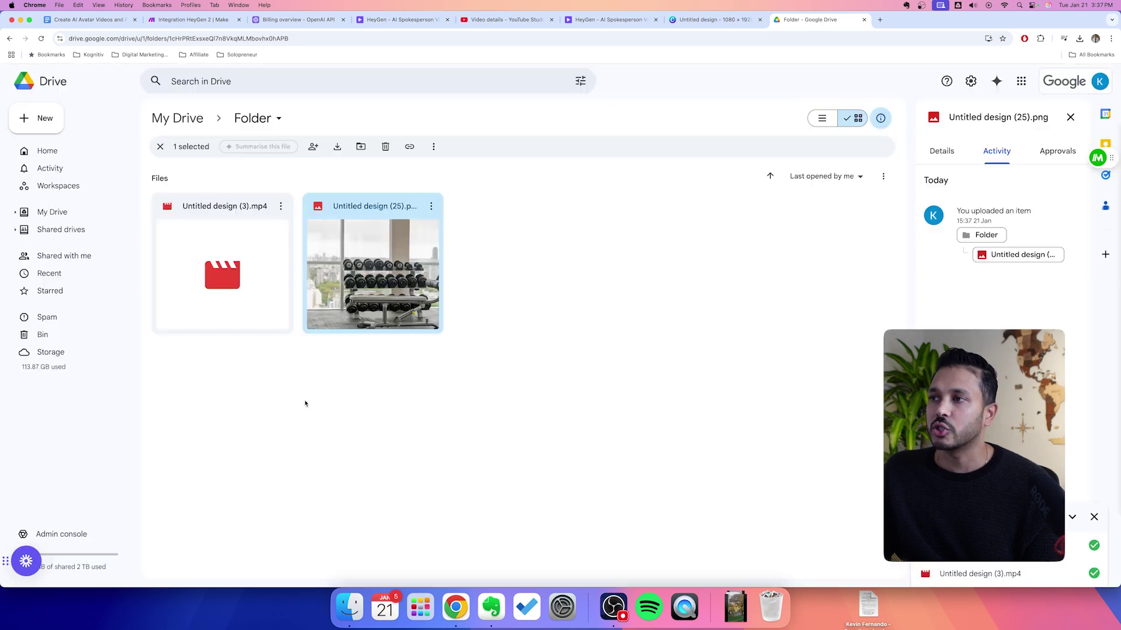
pyautogui.click(263, 247)
pyautogui.doubleClick(263, 247)
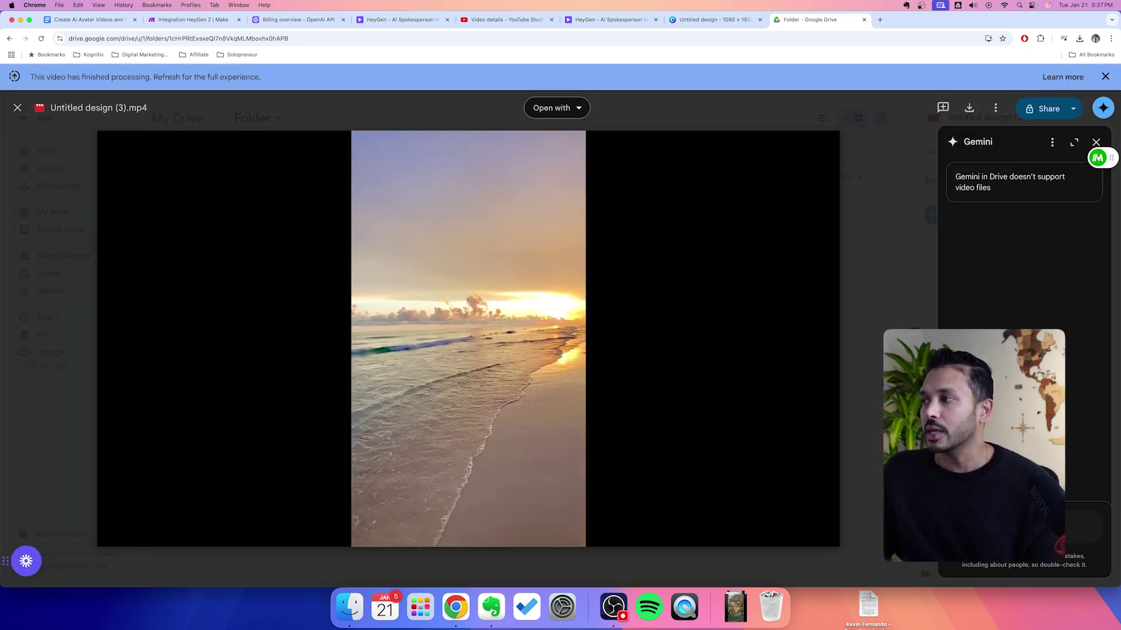
pyautogui.click(620, 305)
pyautogui.rightClick(262, 236)
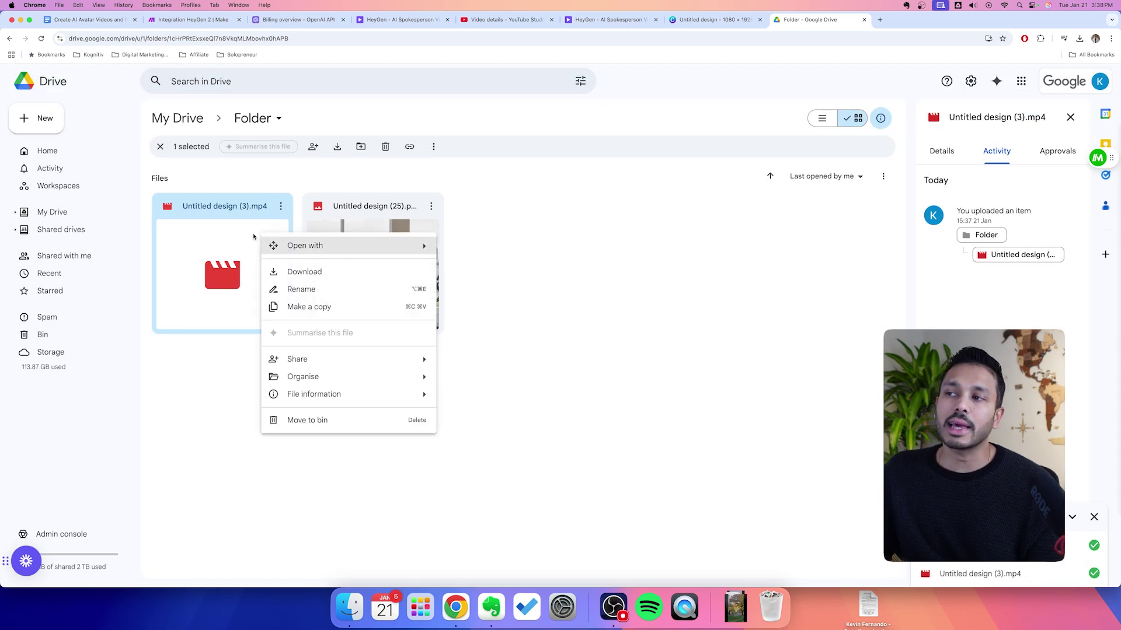
pyautogui.click(570, 342)
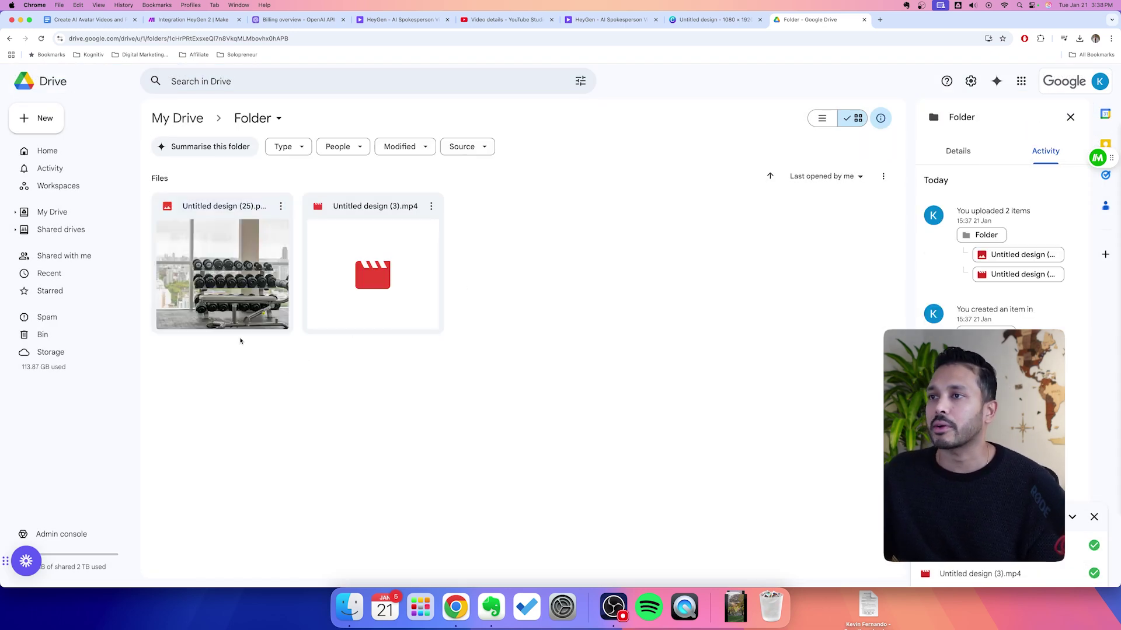
# Check the HeyGen module's video background settings in Make, and copy the link to Untitled design (3).mp4 in Google Drive.
pyautogui.click(399, 24)
pyautogui.click(193, 19)
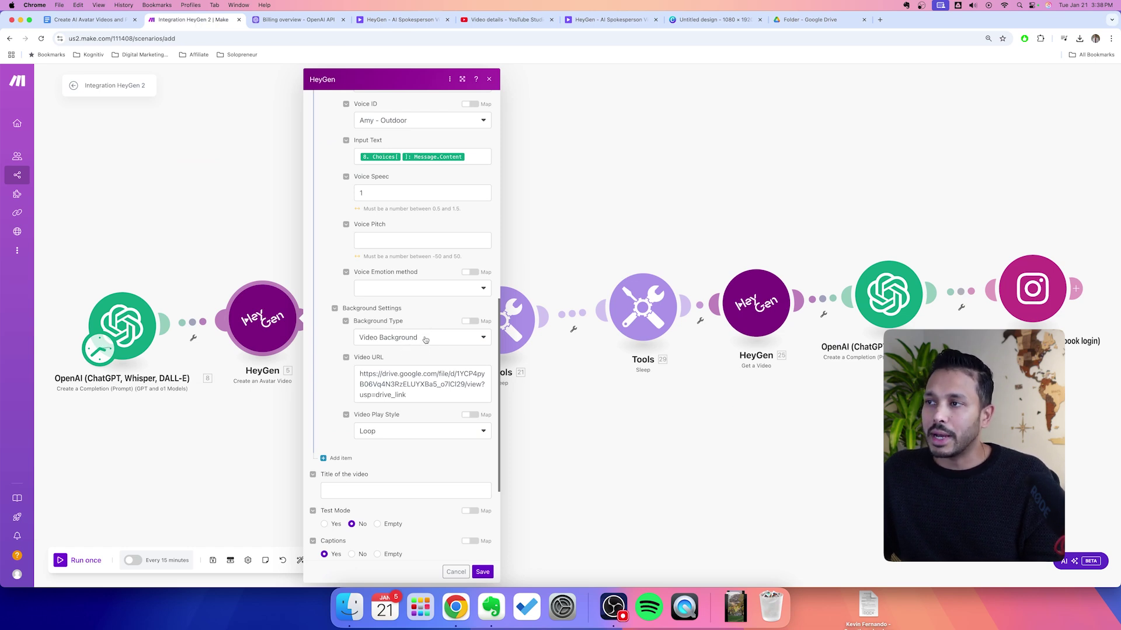
pyautogui.click(812, 20)
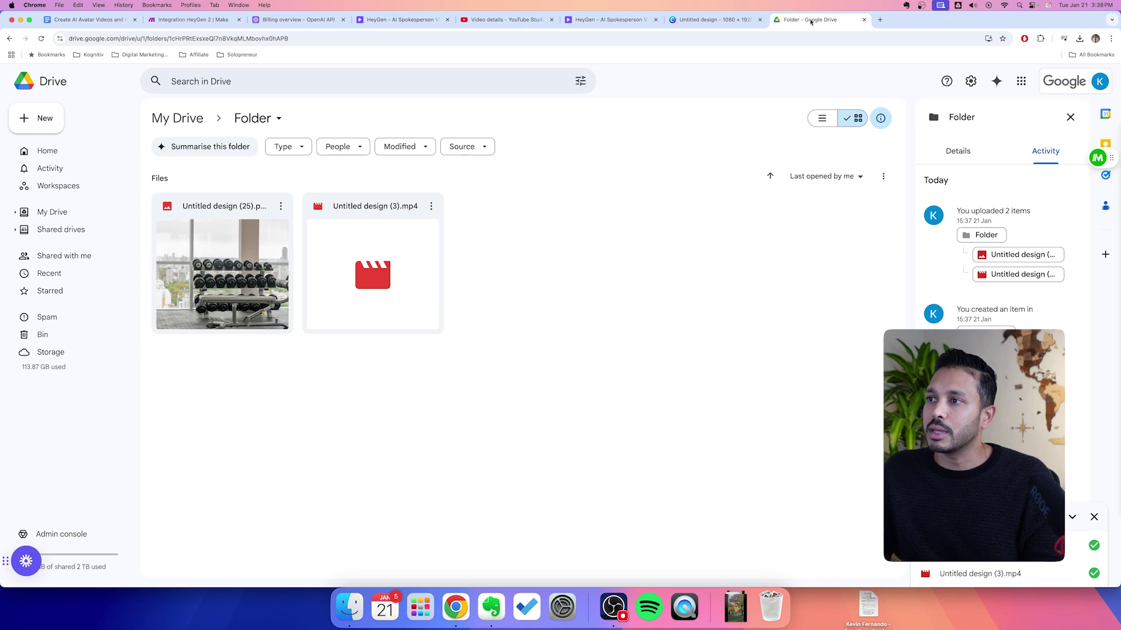
pyautogui.rightClick(362, 244)
pyautogui.moveTo(487, 370)
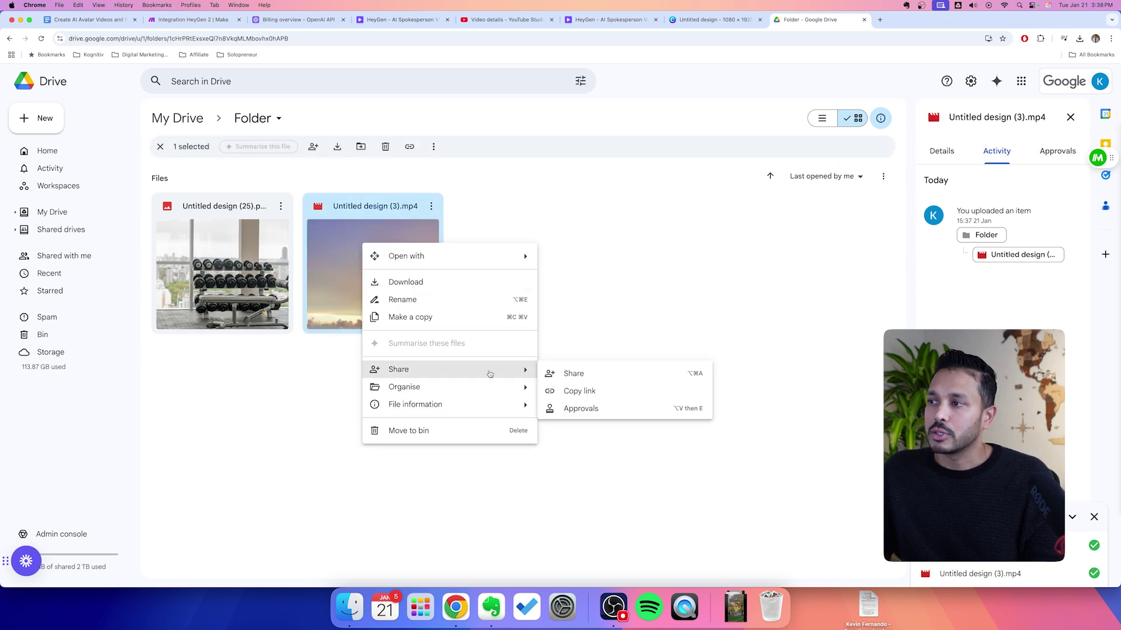
pyautogui.click(576, 390)
pyautogui.click(502, 19)
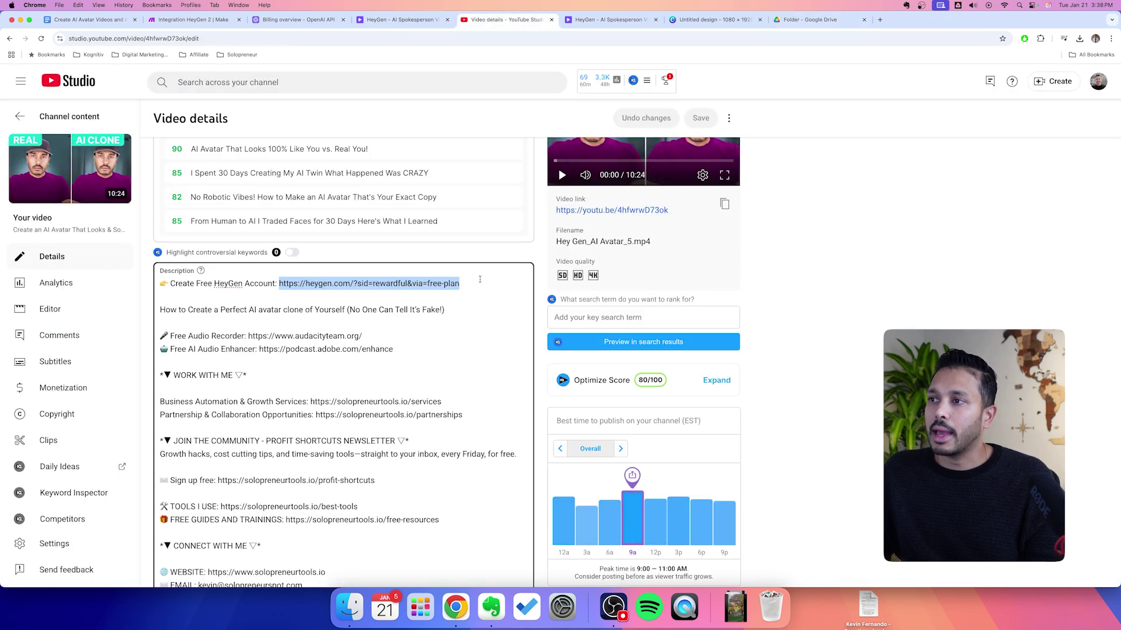
# In Make, replace the HeyGen avatar video's background URL with the copied Drive link, review the remaining settings, and save the module.
pyautogui.click(193, 20)
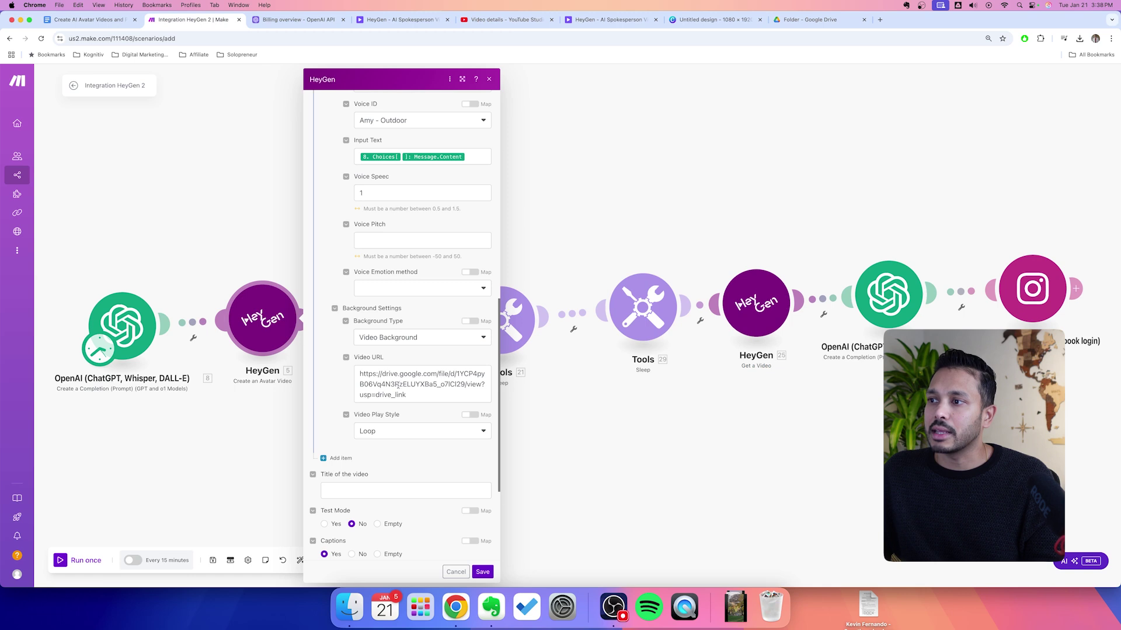
pyautogui.click(407, 386)
pyautogui.hotkey('ctrl', 'a')
pyautogui.hotkey('ctrl', 'v')
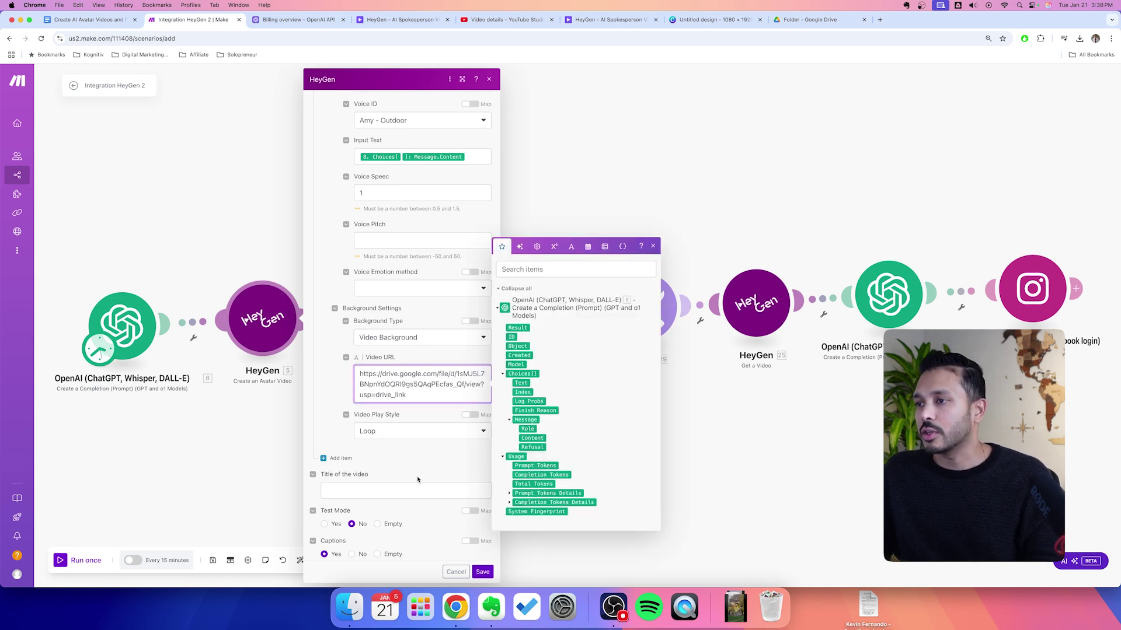
pyautogui.scroll(-1, 391, 409)
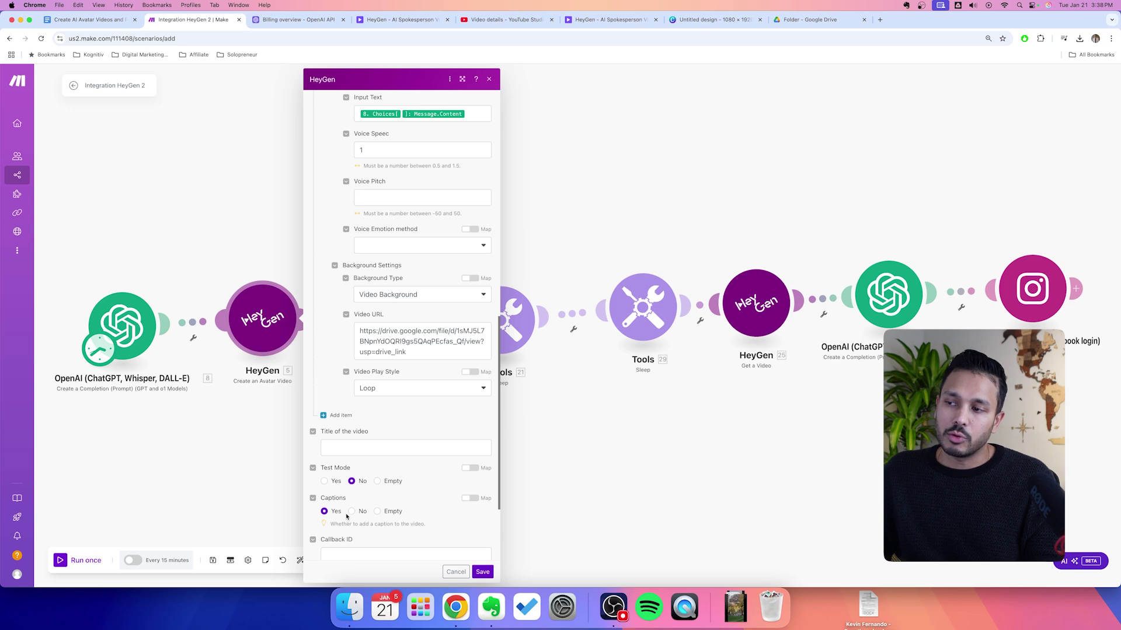
pyautogui.scroll(-3, 362, 511)
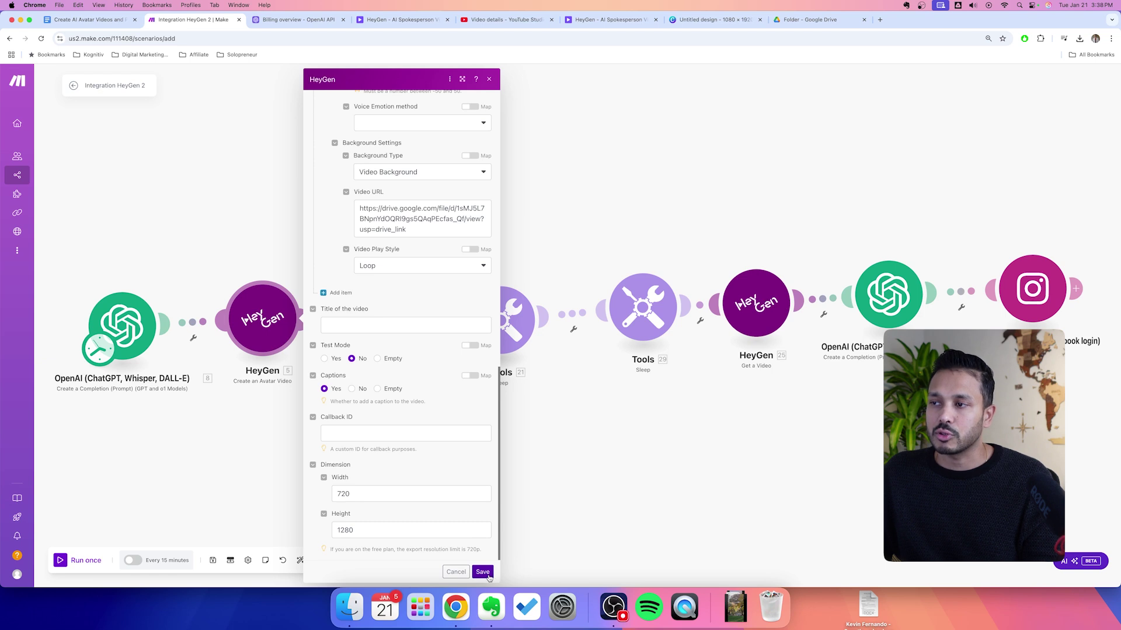
pyautogui.scroll(15, 458, 487)
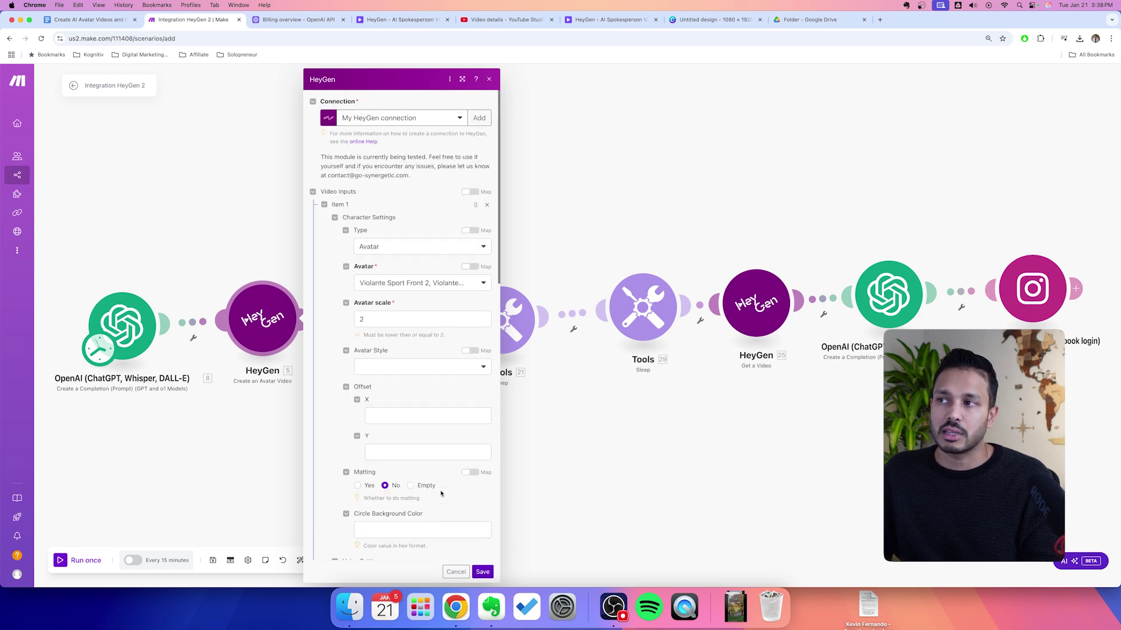
pyautogui.scroll(-15, 416, 399)
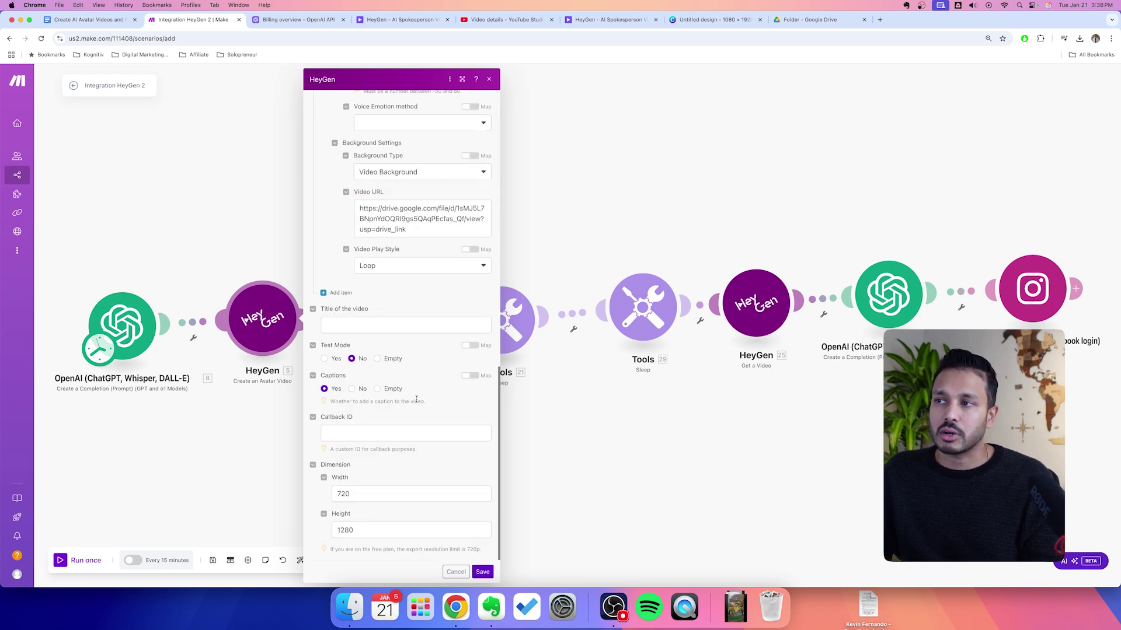
pyautogui.click(483, 572)
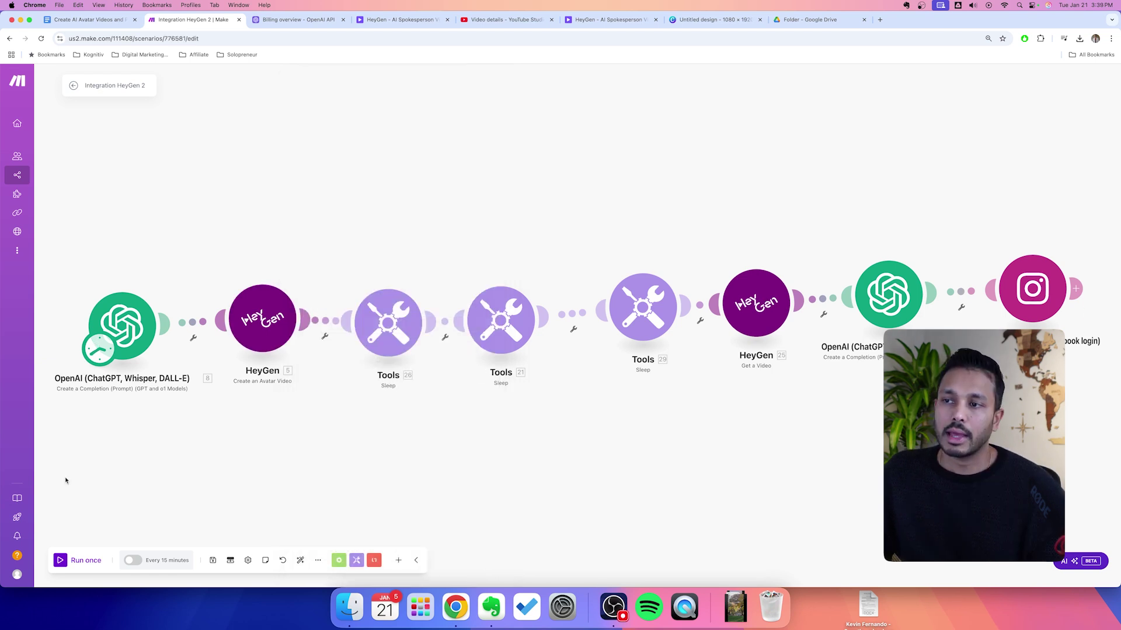
# Run the scenario once and inspect the output of the first OpenAI module and the HeyGen Create an Avatar Video module.
pyautogui.click(61, 561)
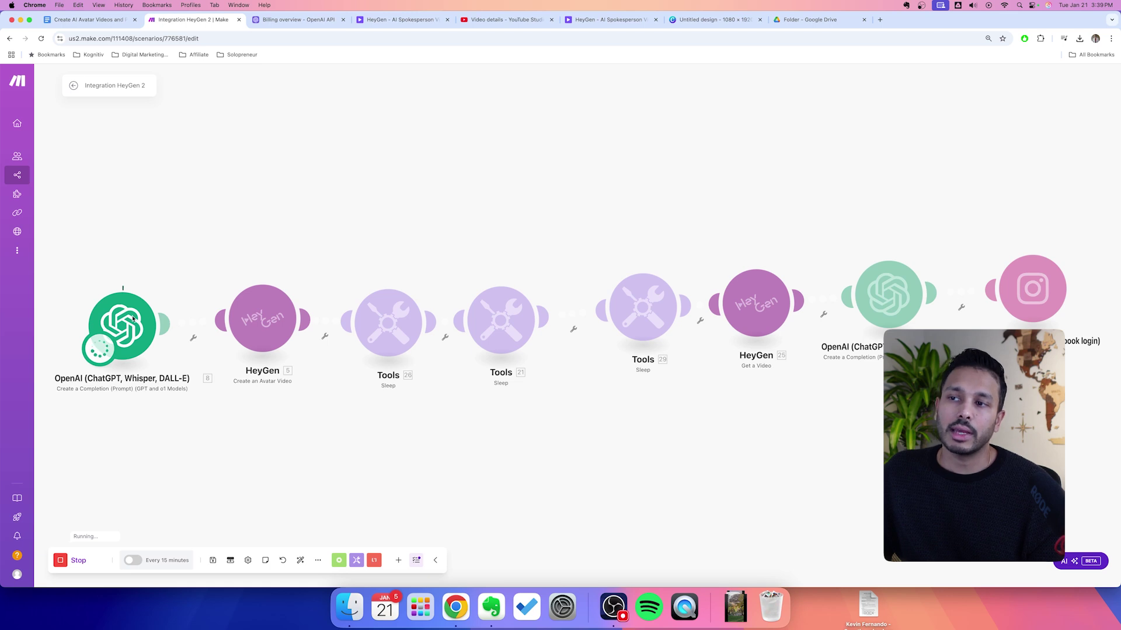
pyautogui.click(169, 283)
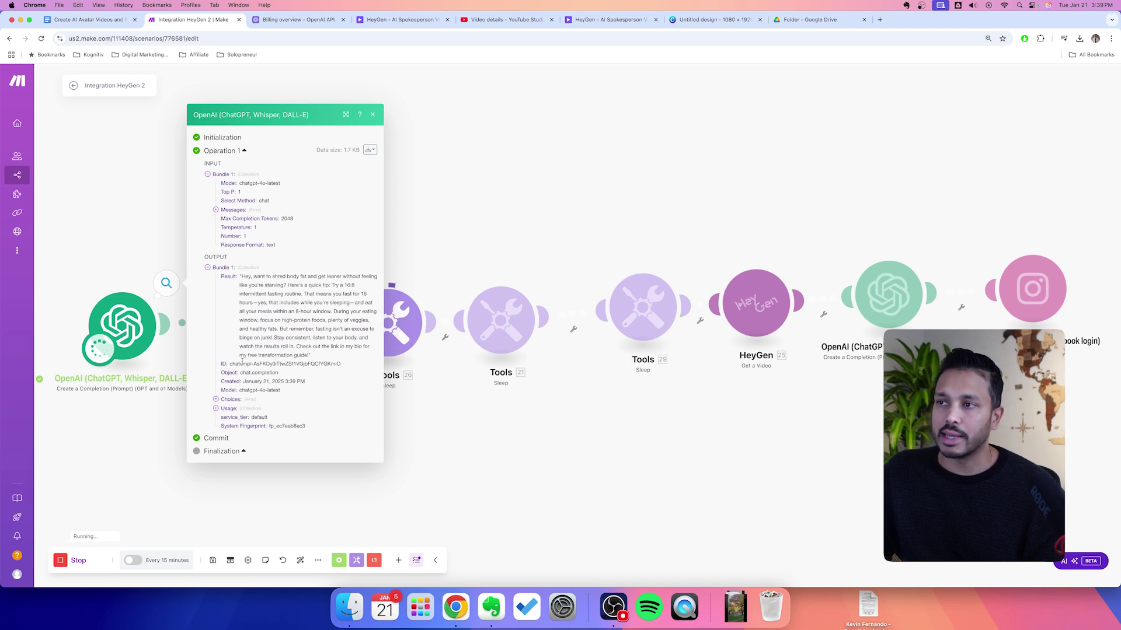
pyautogui.click(442, 460)
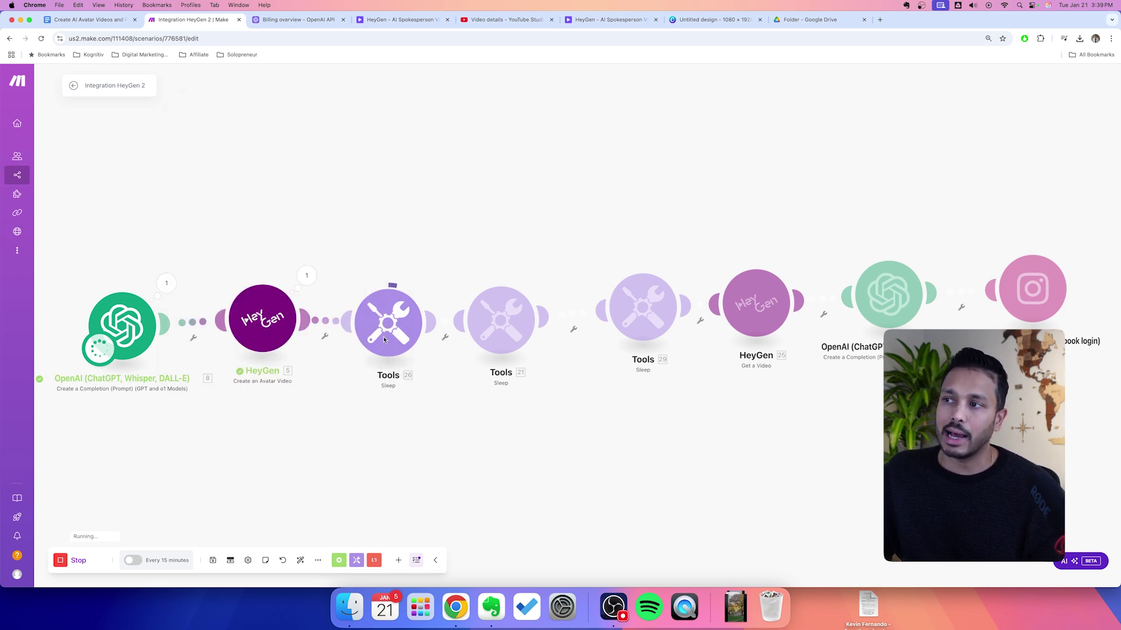
pyautogui.click(307, 278)
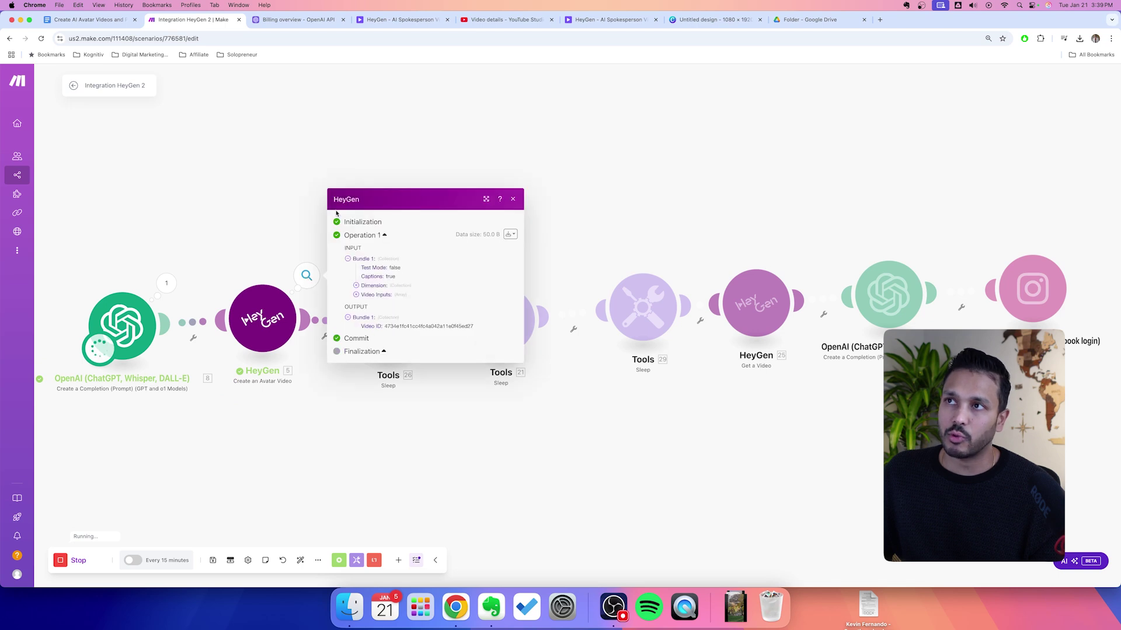
pyautogui.click(219, 148)
# Switch to HeyGen, check the rendering progress of the new video among the projects, and return to the Make scenario.
pyautogui.click(401, 19)
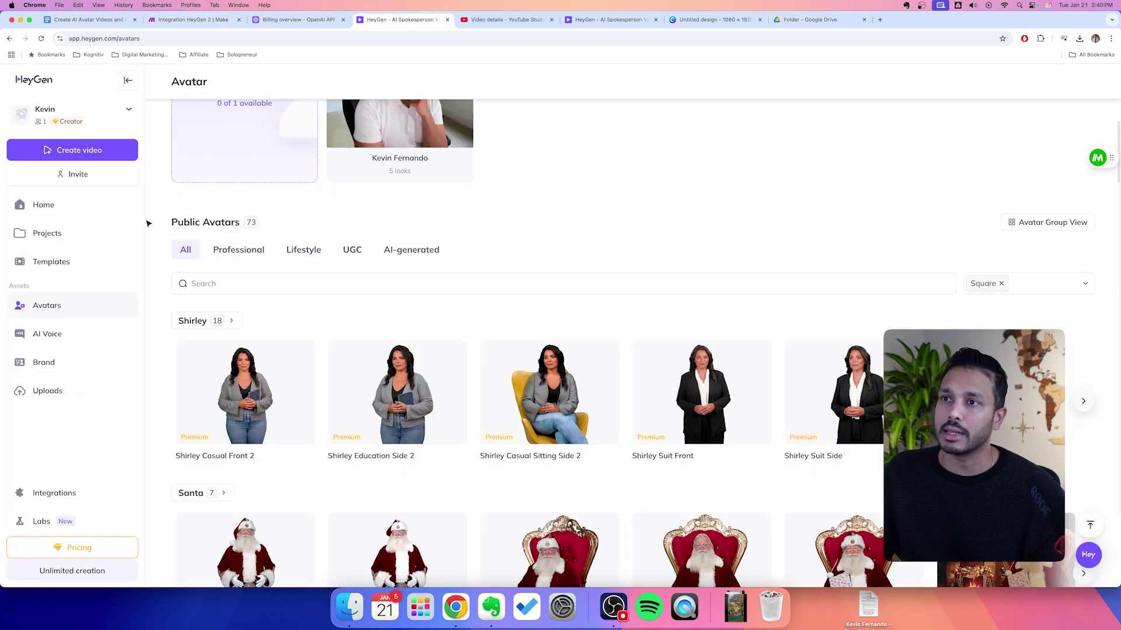
pyautogui.click(56, 233)
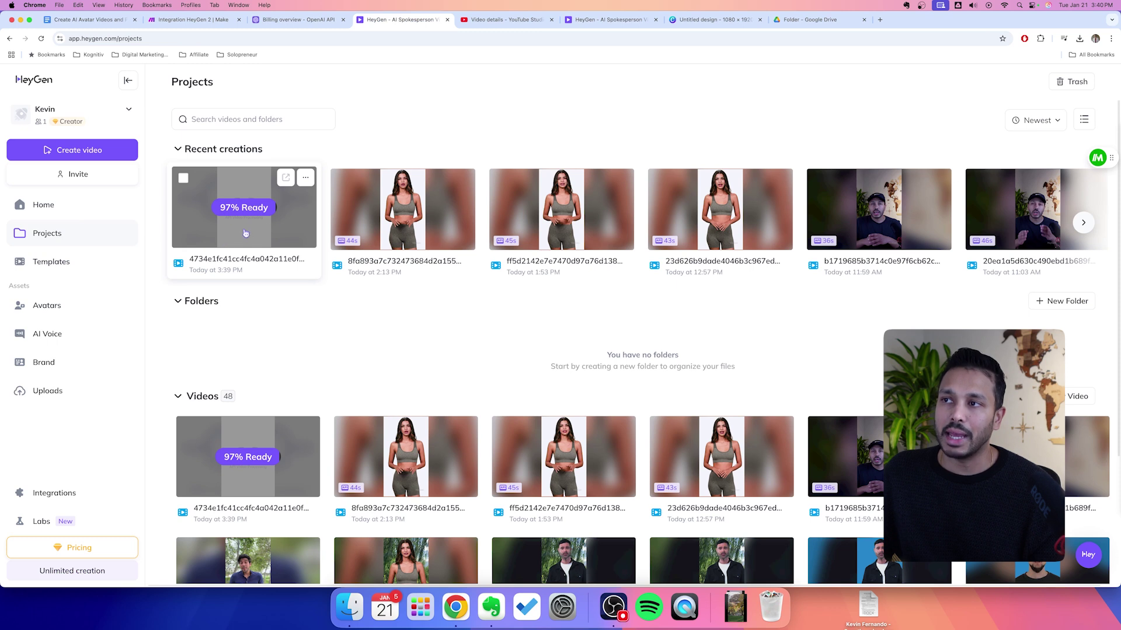
pyautogui.press('super+2')
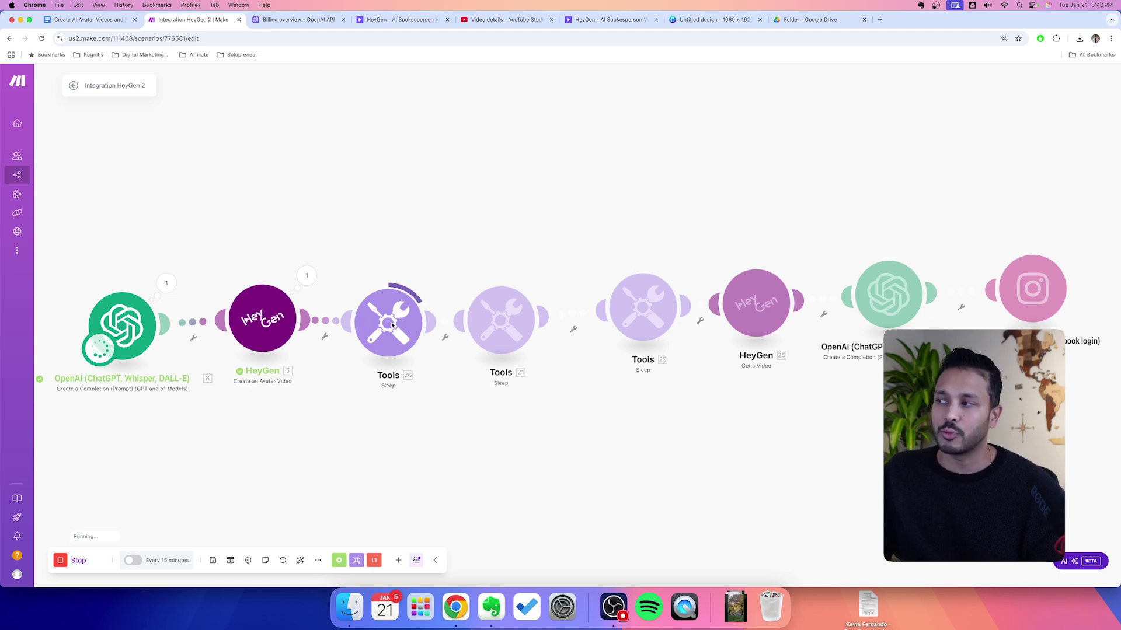
# Examine how the HeyGen Get a Video module maps its Video ID from the Create an Avatar Video module.
pyautogui.hscroll(3, 647, 400)
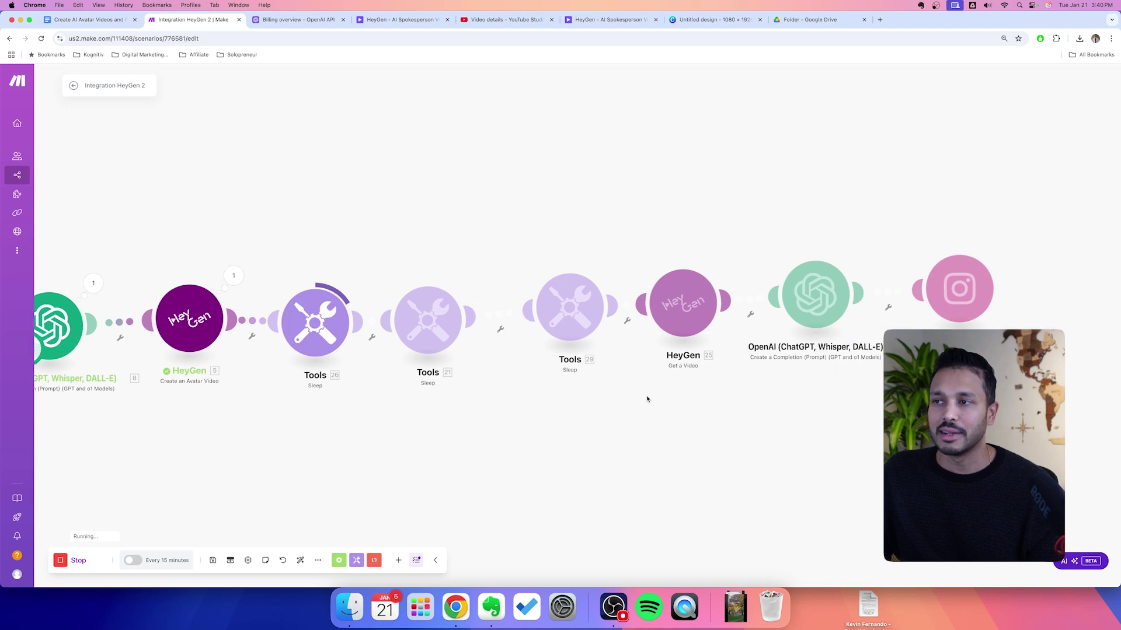
pyautogui.click(695, 311)
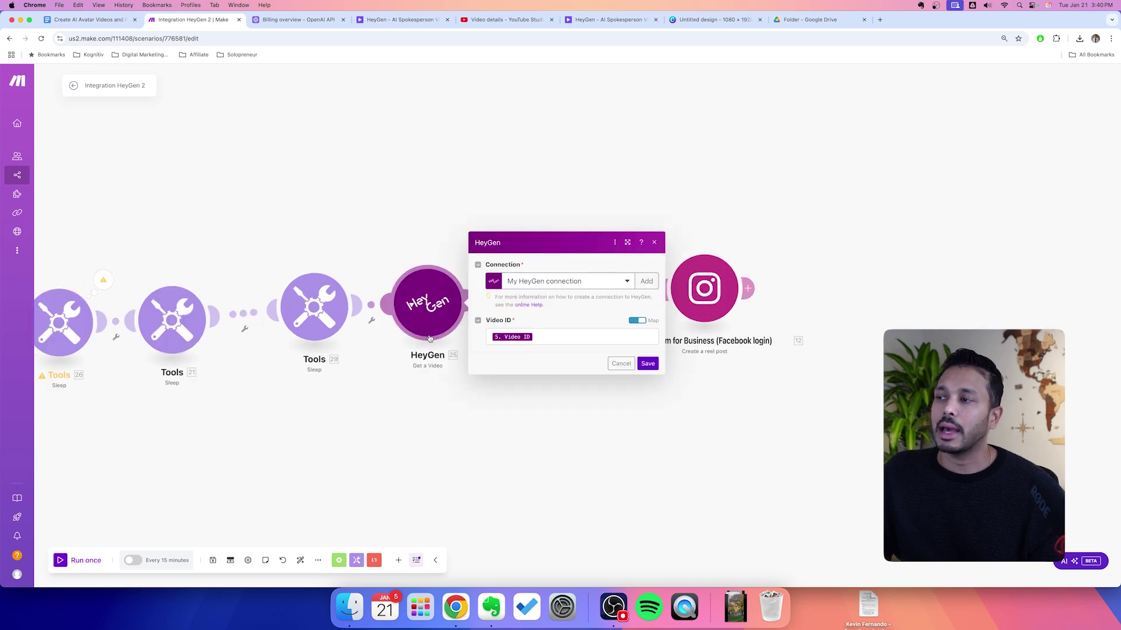
pyautogui.click(554, 337)
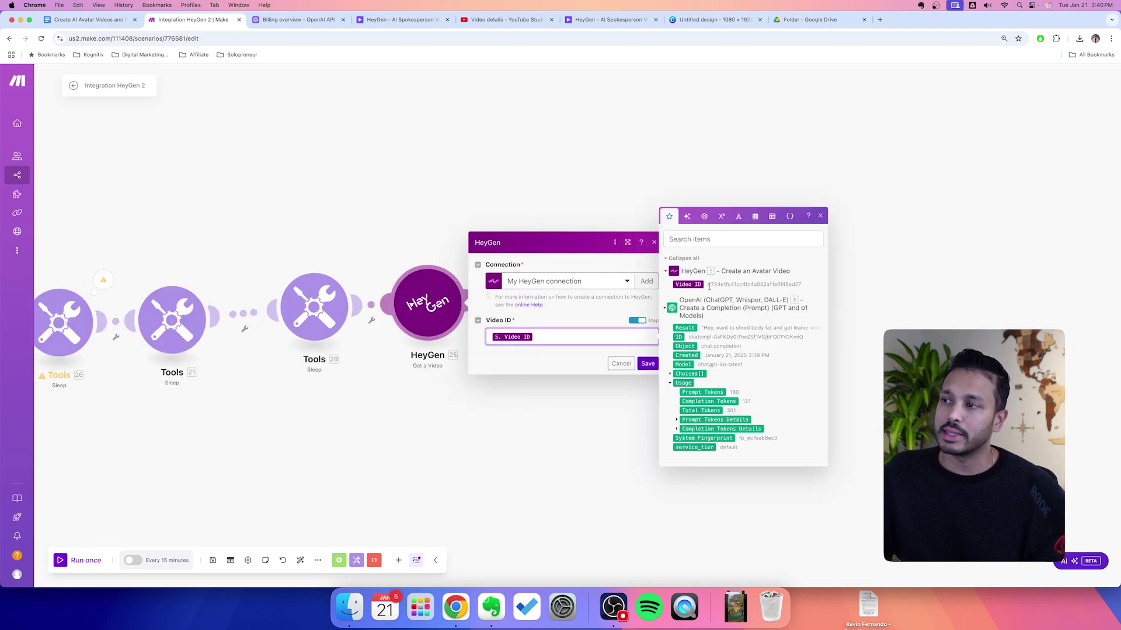
pyautogui.click(280, 434)
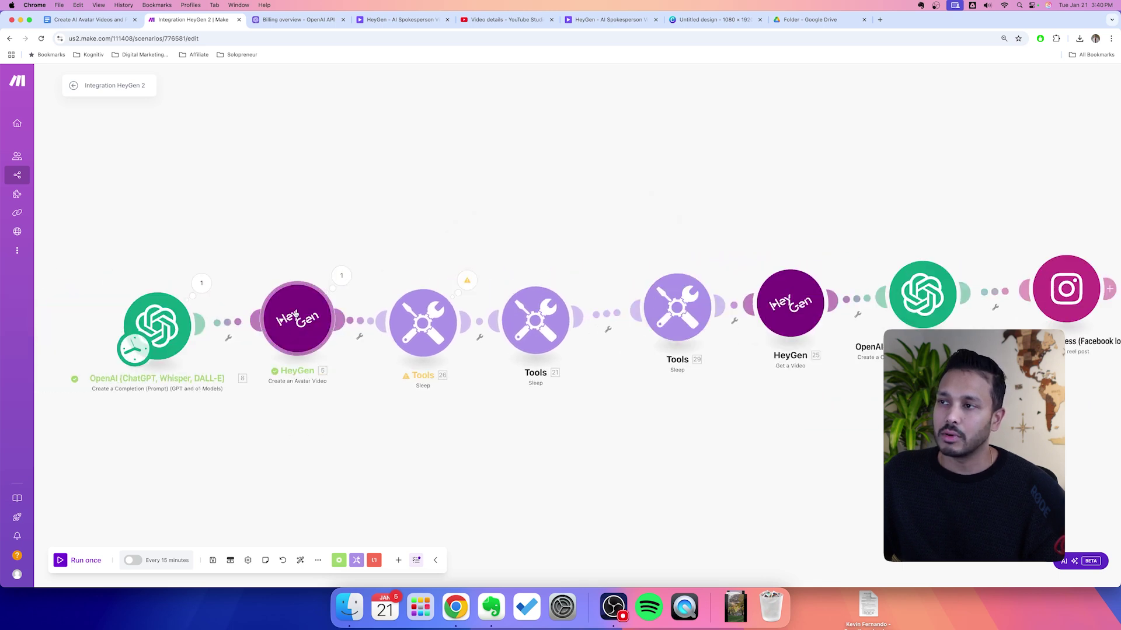
# Review the Instagram caption prompt and its mapped message content in the second OpenAI module, leaving the settings unsaved.
pyautogui.hscroll(5, 791, 475)
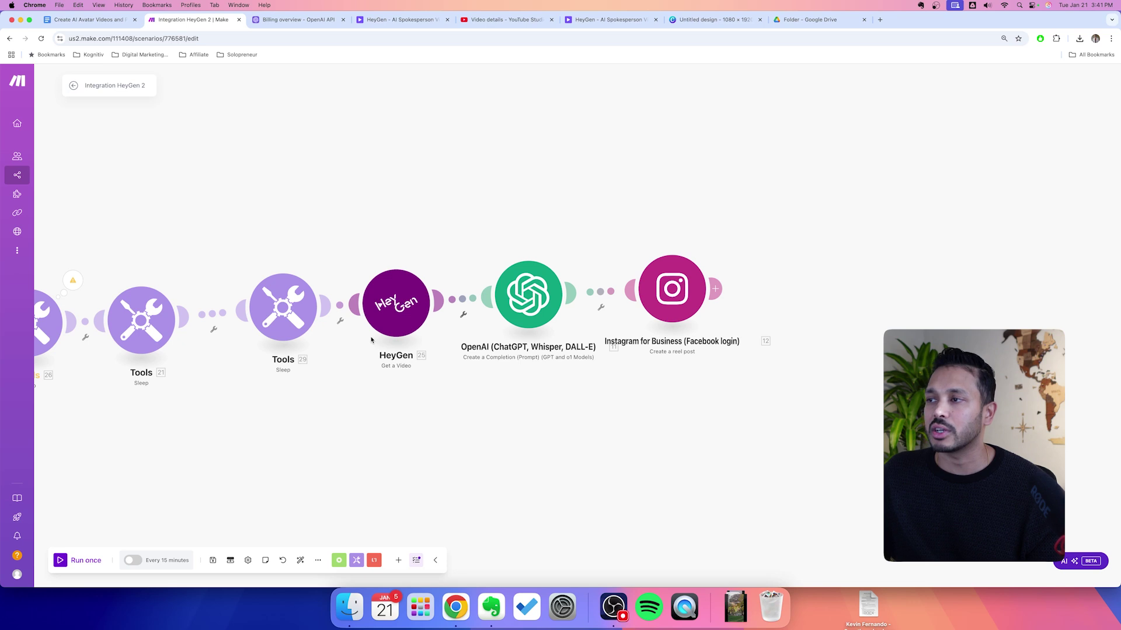
pyautogui.click(518, 299)
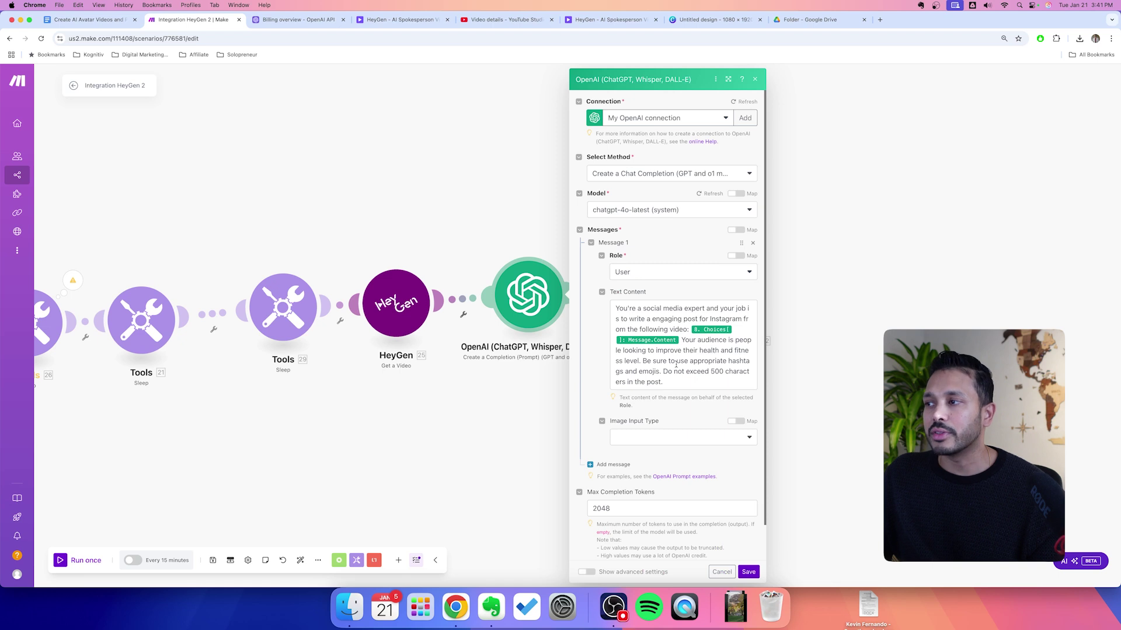
pyautogui.click(678, 321)
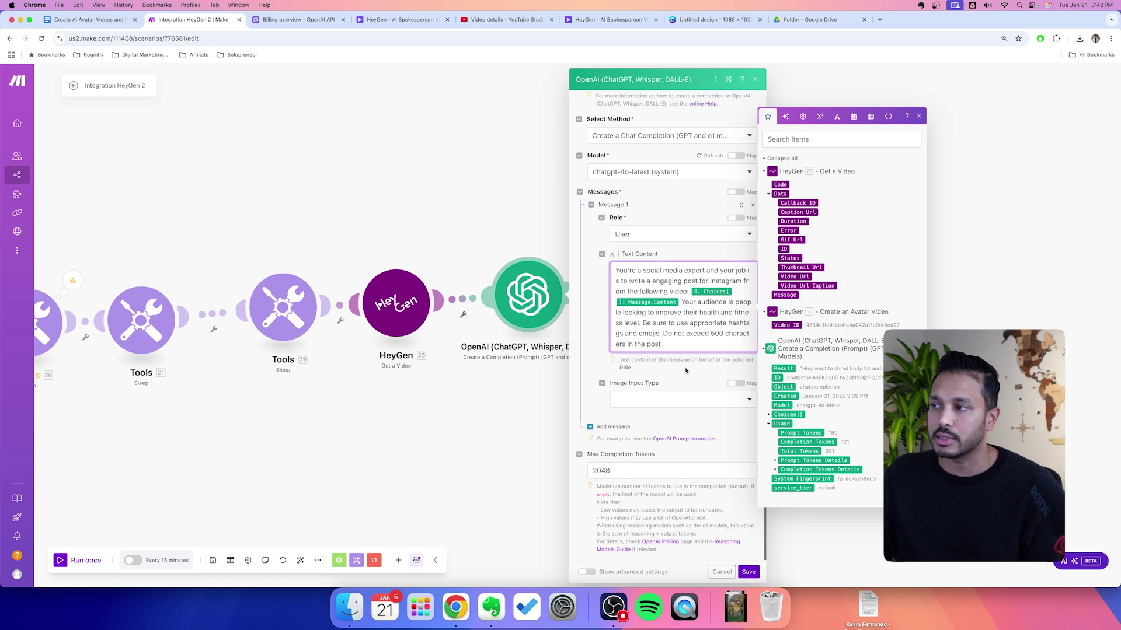
pyautogui.click(721, 573)
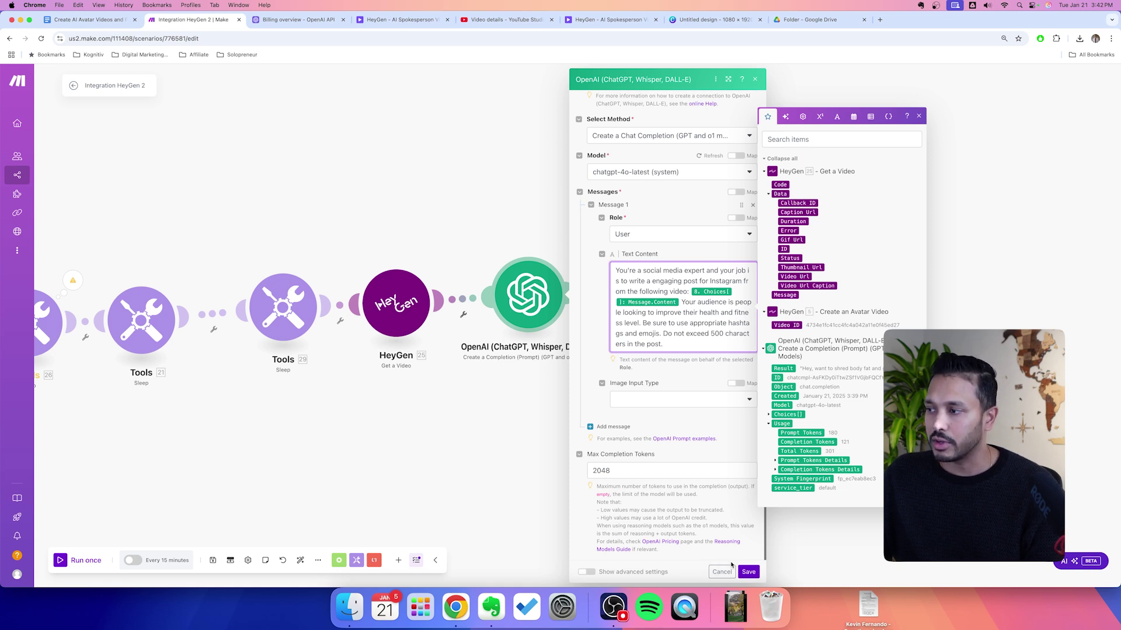
# Review the Instagram reel module's video URL, caption, page and sharing settings, and look at the form for adding a Facebook connection.
pyautogui.click(672, 291)
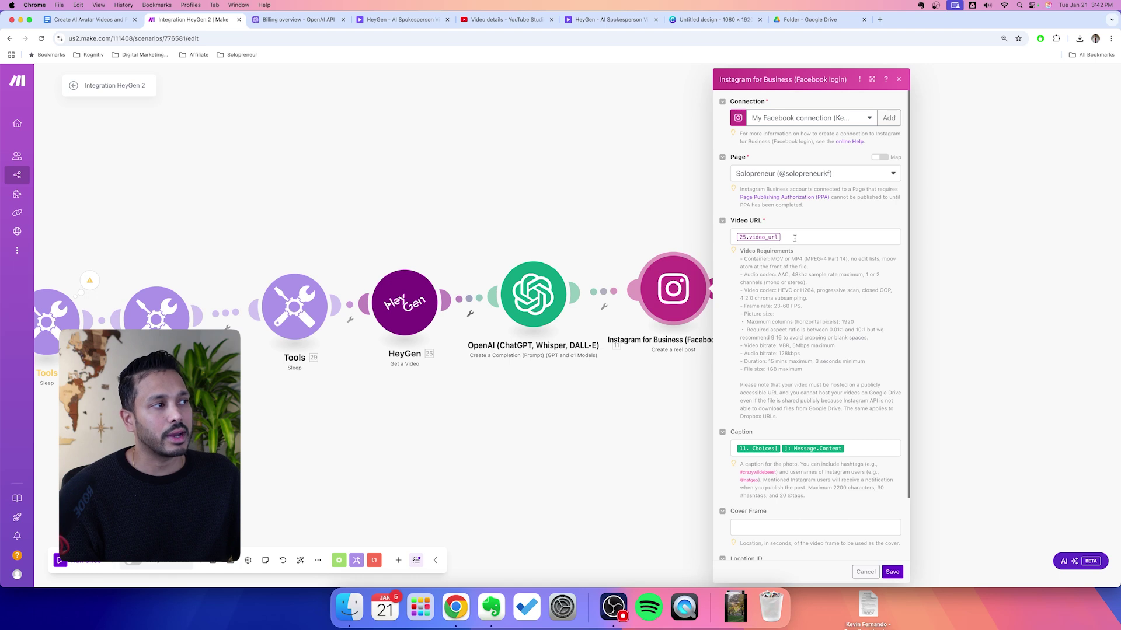
pyautogui.click(794, 239)
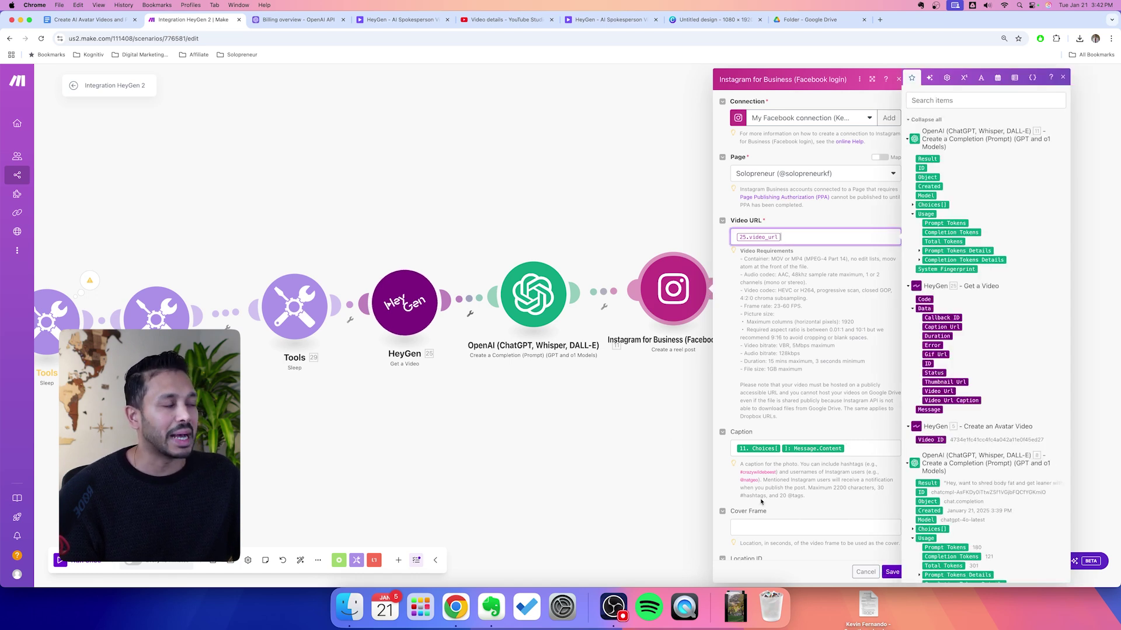
pyautogui.click(659, 434)
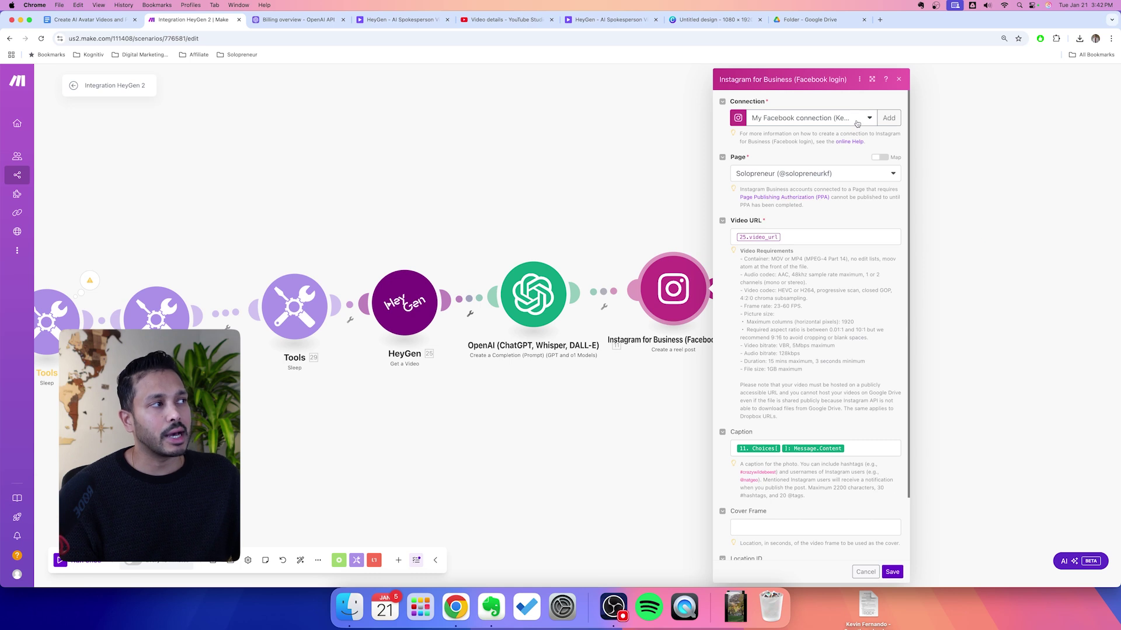
pyautogui.click(889, 117)
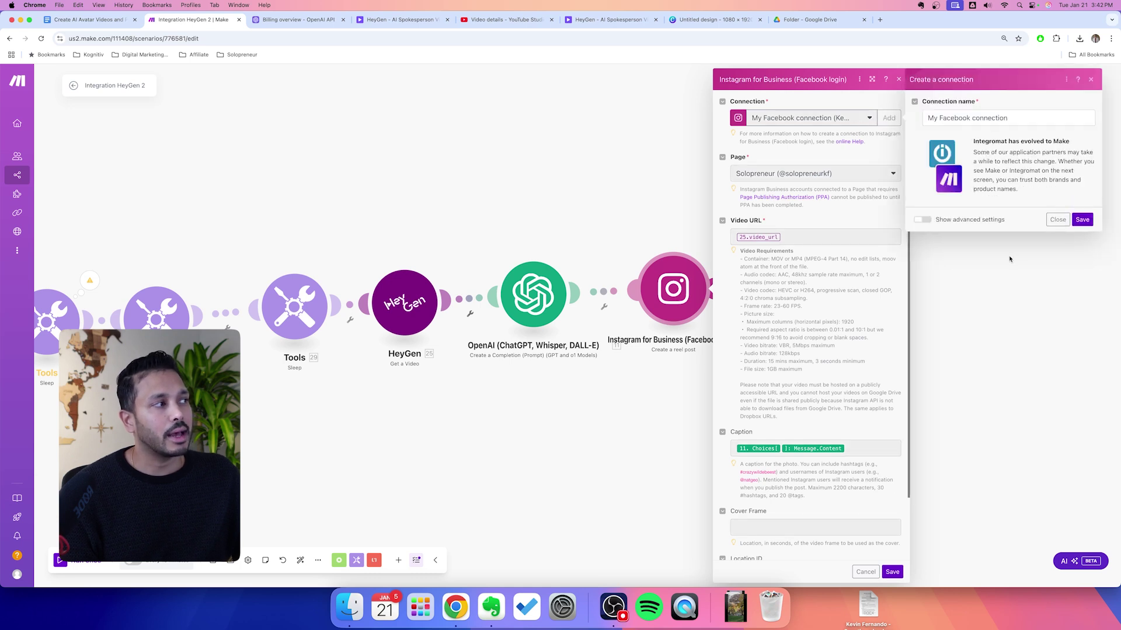
pyautogui.click(1058, 219)
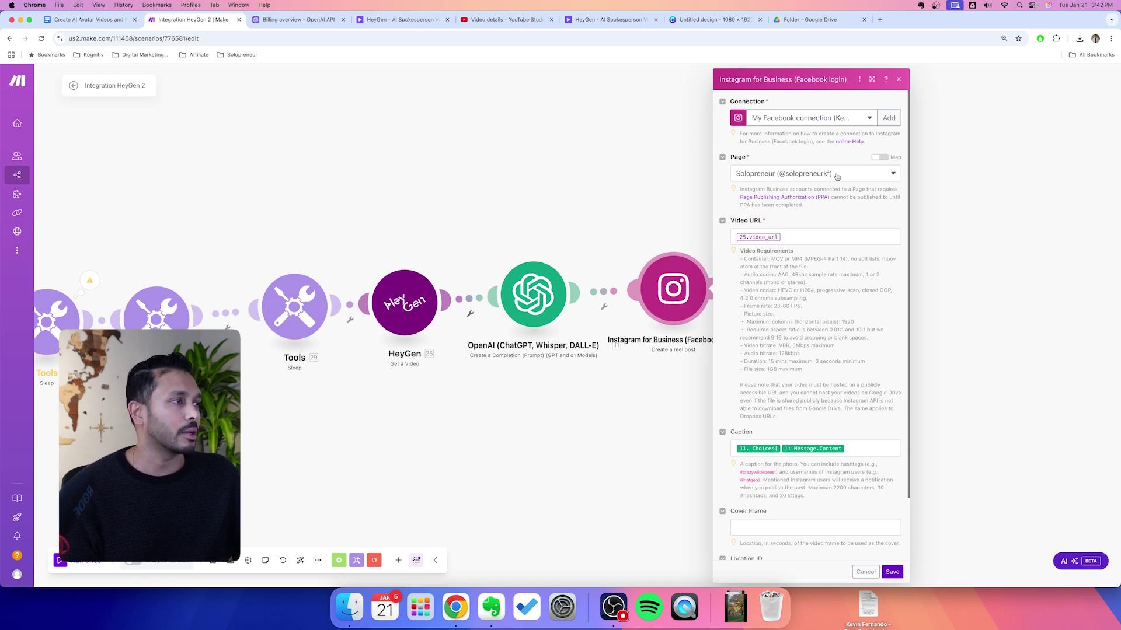
pyautogui.scroll(-2, 764, 434)
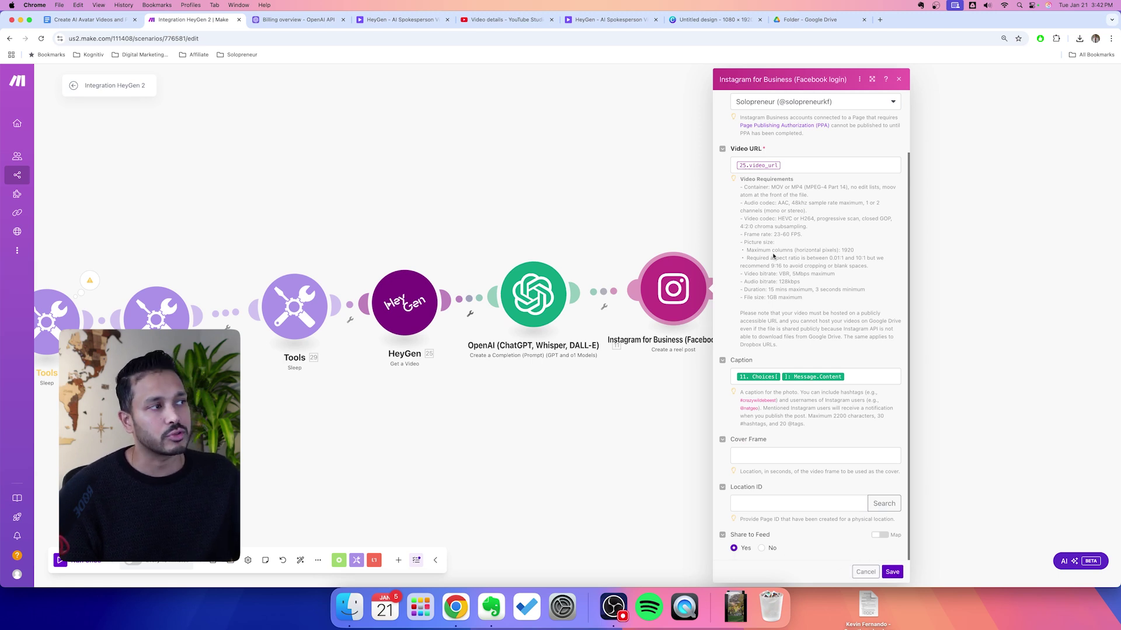
pyautogui.scroll(2, 791, 329)
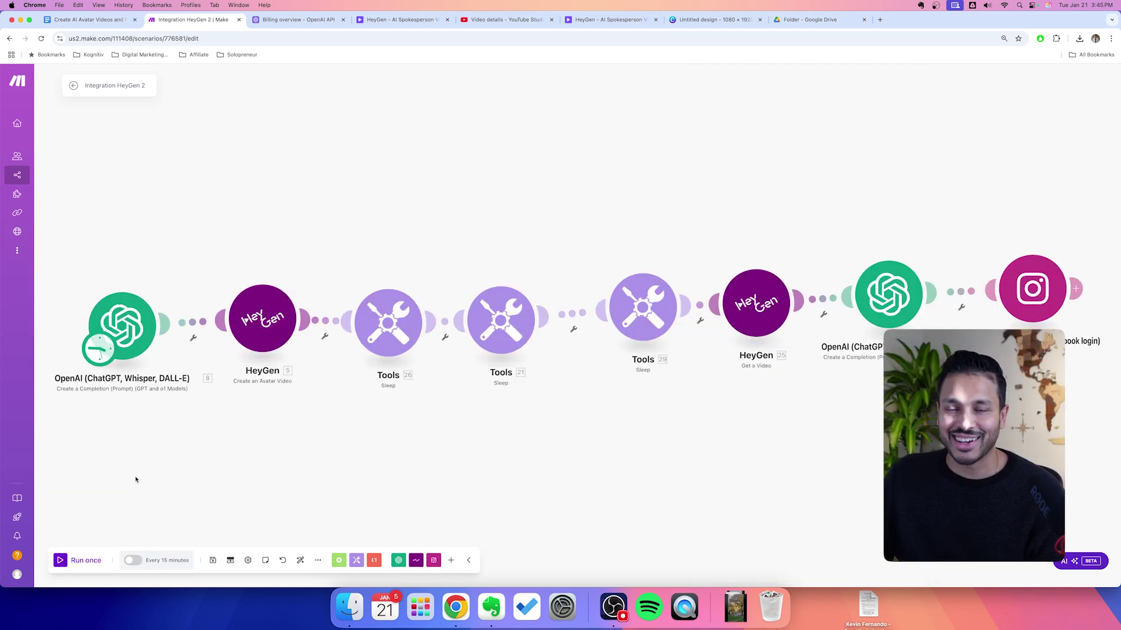
# Run the whole scenario again and inspect the newly generated script and the HeyGen video creation output.
pyautogui.click(82, 560)
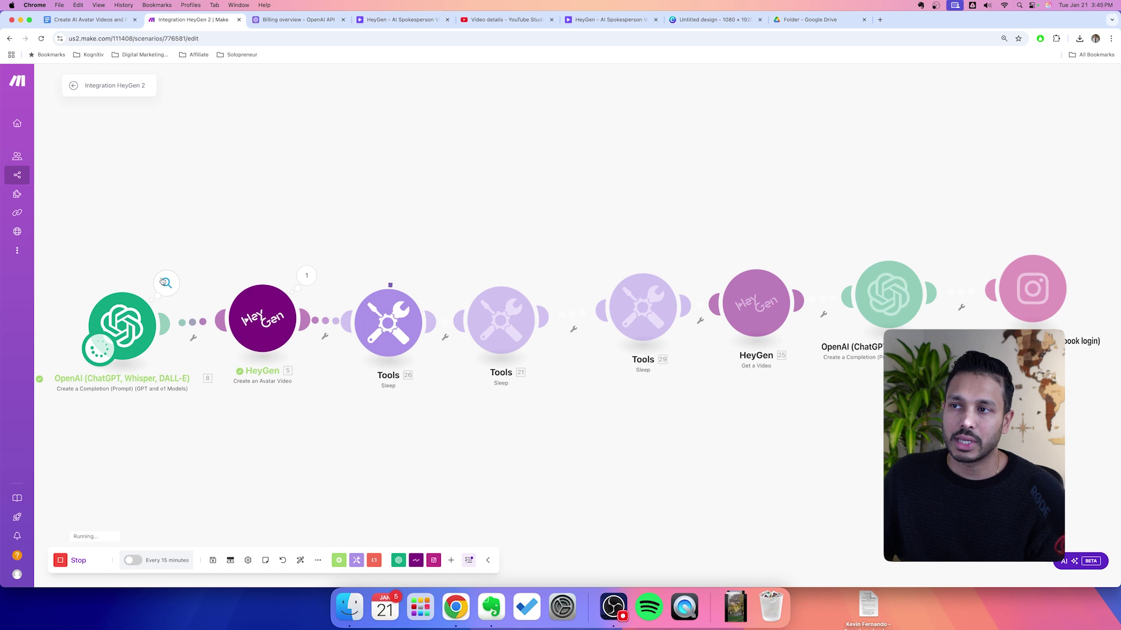
pyautogui.click(166, 283)
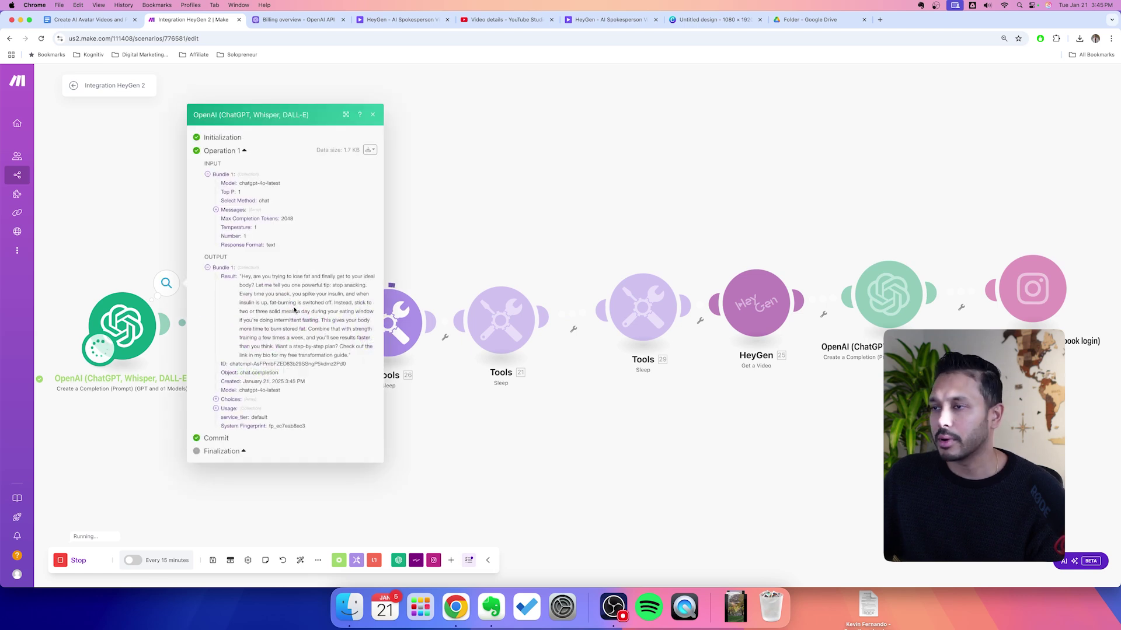
pyautogui.click(487, 463)
pyautogui.click(307, 276)
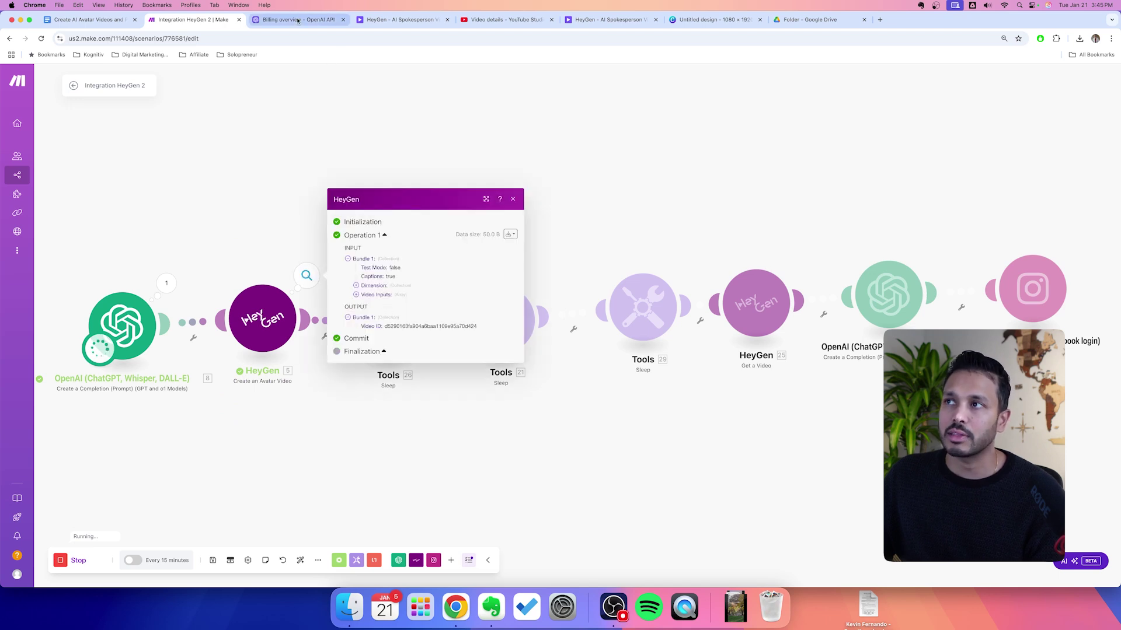
# Check the latest video's rendering among the HeyGen projects, close the run details in Make, and open the finished video.
pyautogui.click(400, 19)
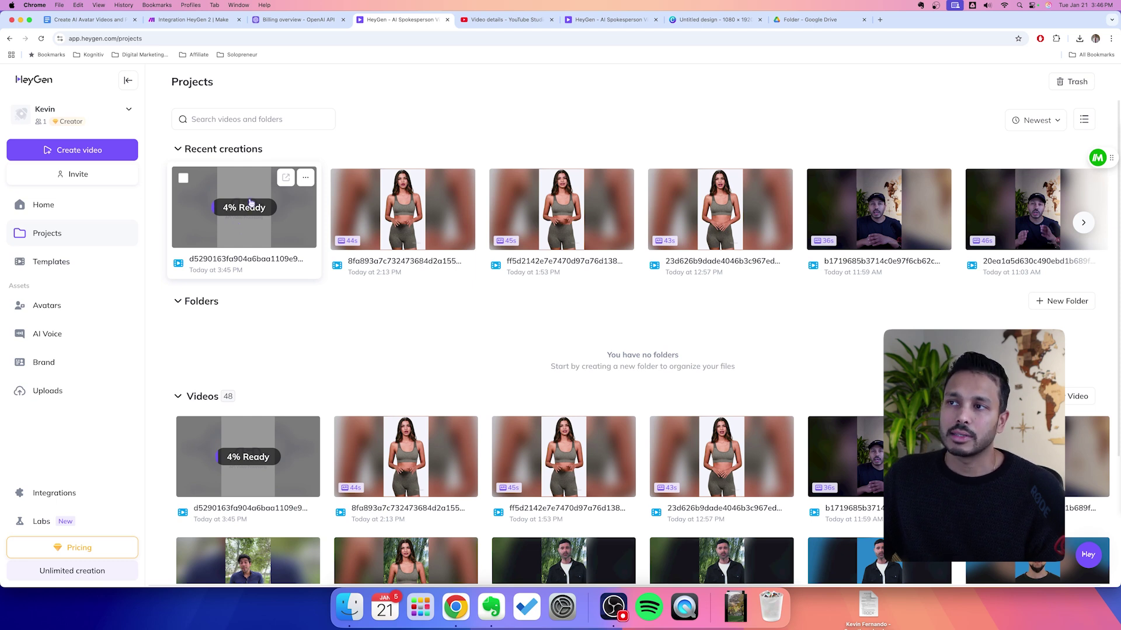
pyautogui.click(196, 19)
pyautogui.click(527, 495)
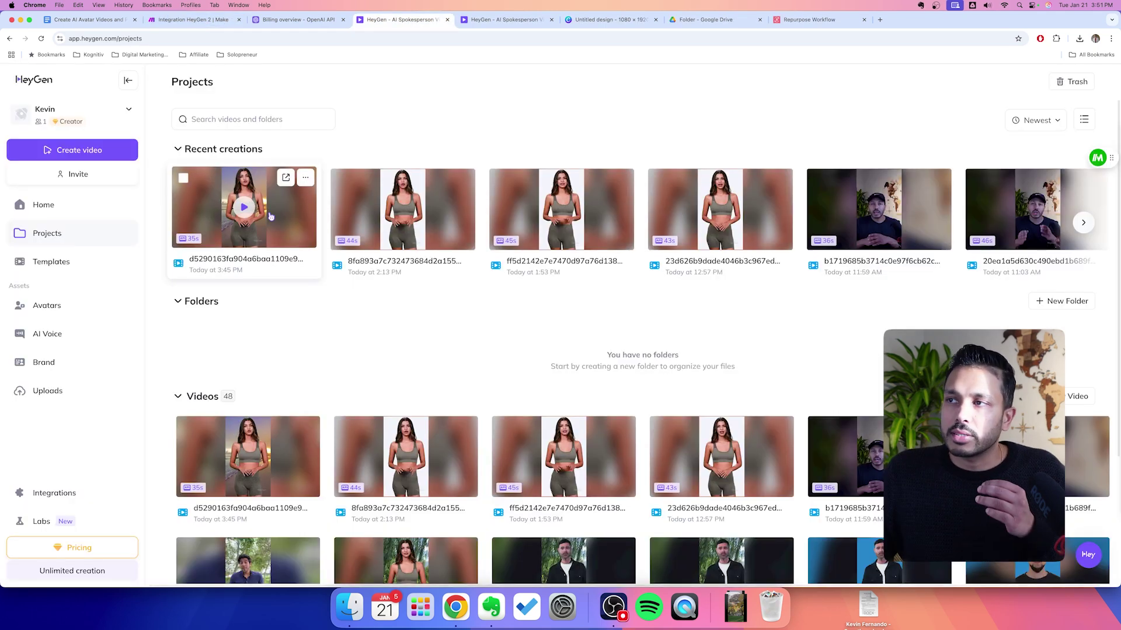
pyautogui.click(272, 216)
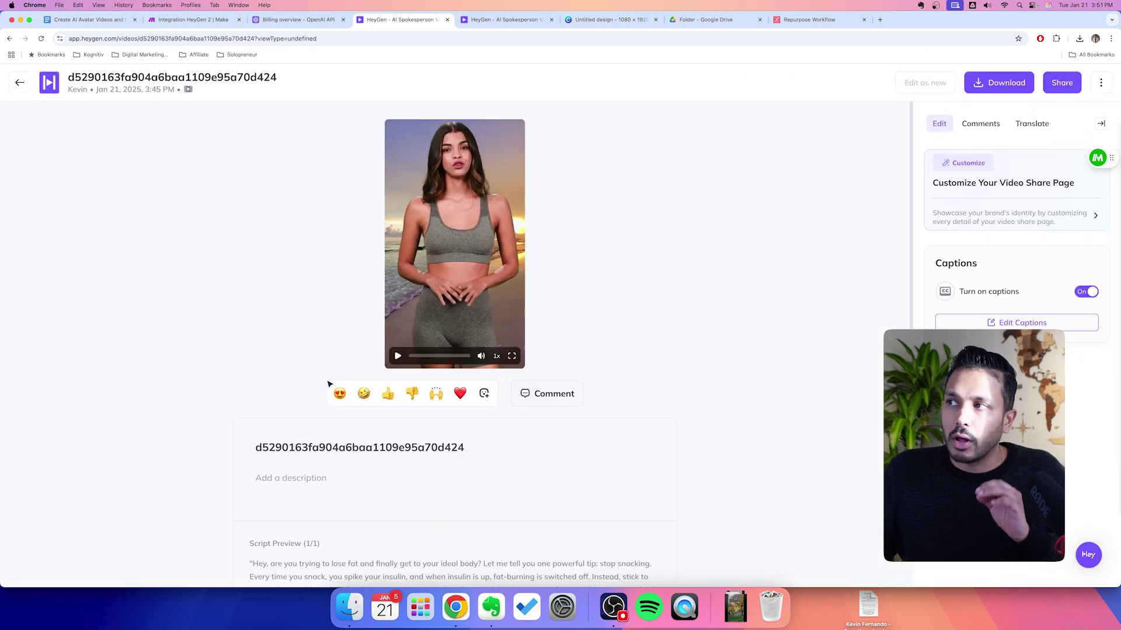
# Check the scenario's progress in Make, play part of the finished avatar video in HeyGen, pause it and return to Make.
pyautogui.click(199, 21)
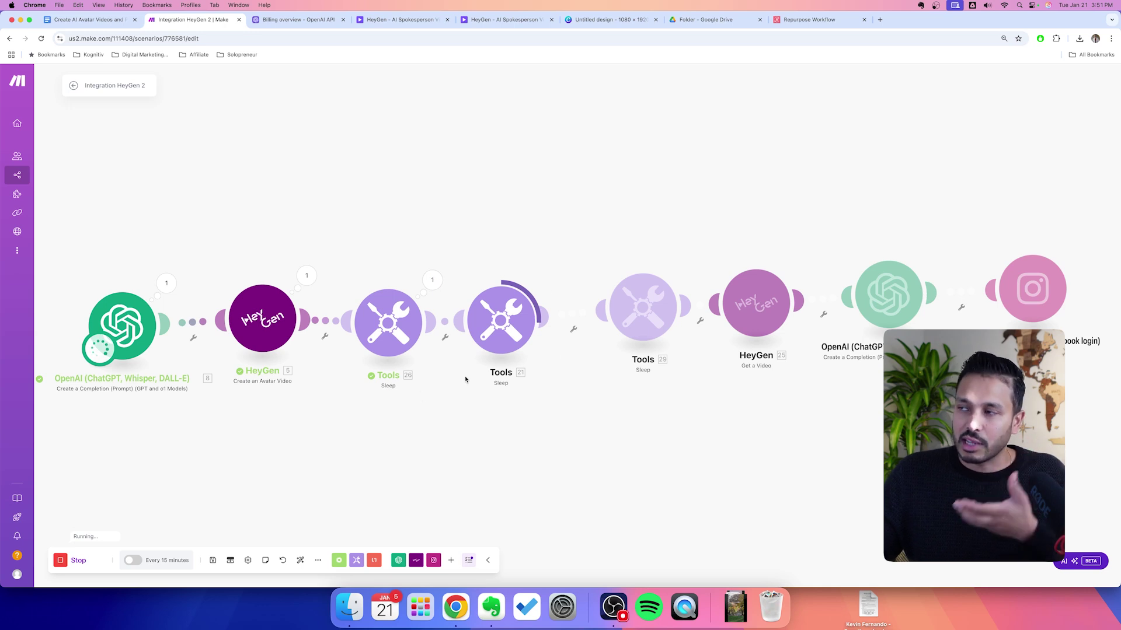
pyautogui.click(408, 20)
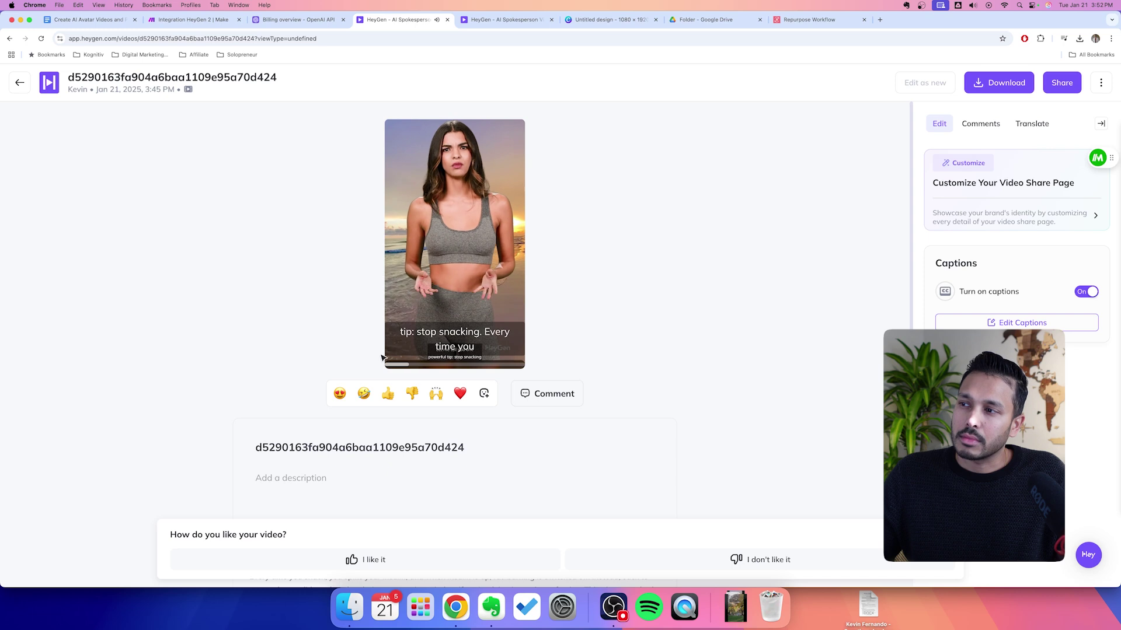
pyautogui.moveTo(398, 359)
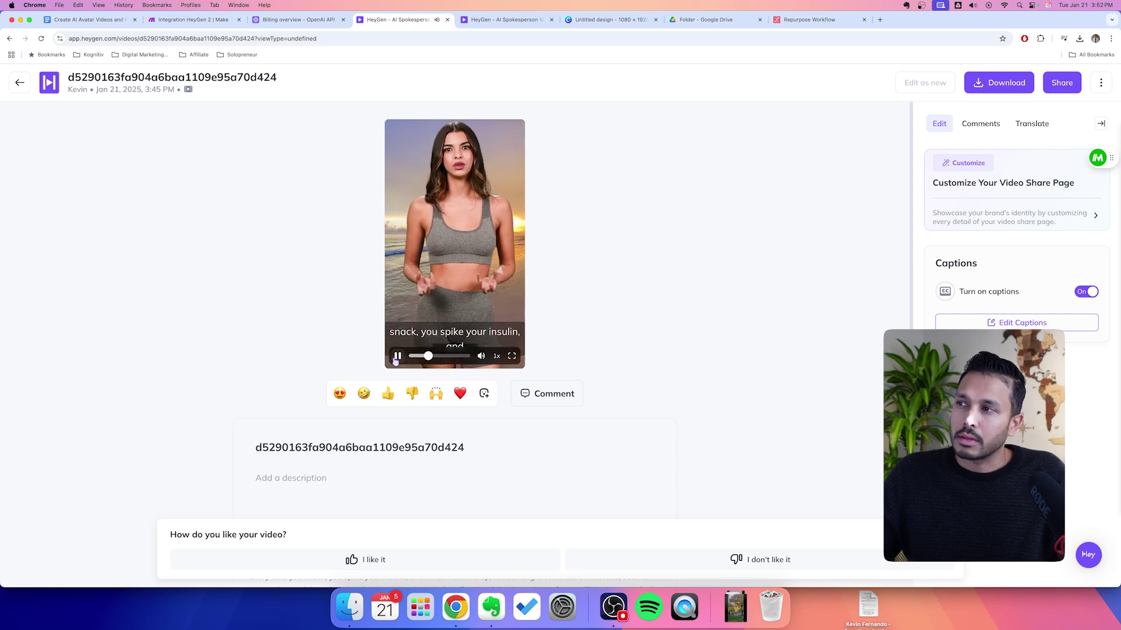
pyautogui.click(397, 358)
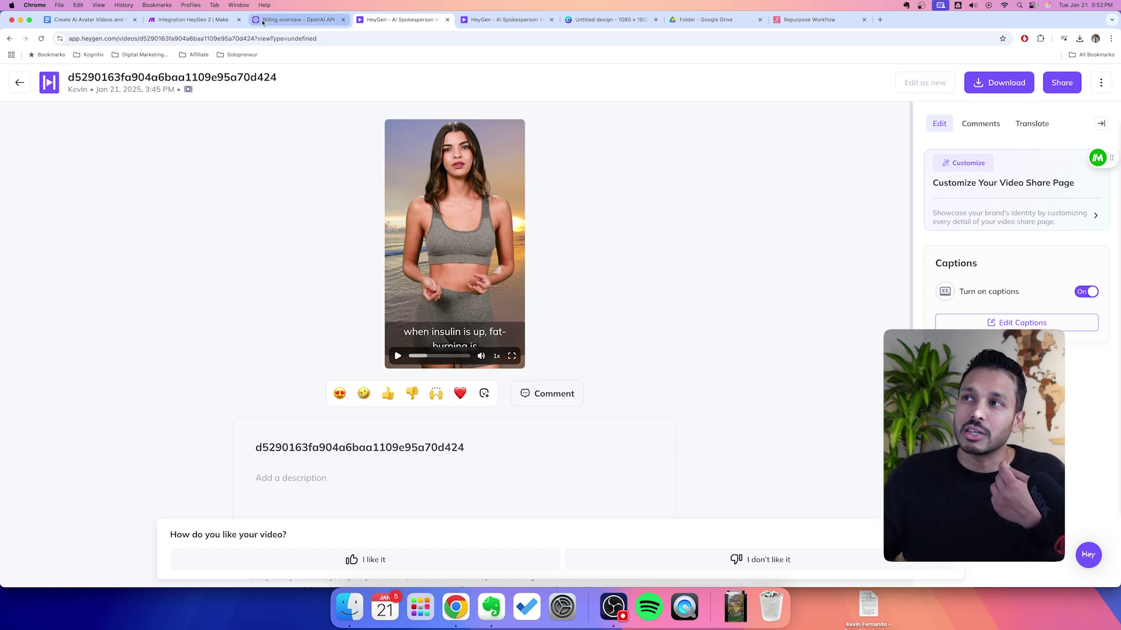
pyautogui.click(190, 21)
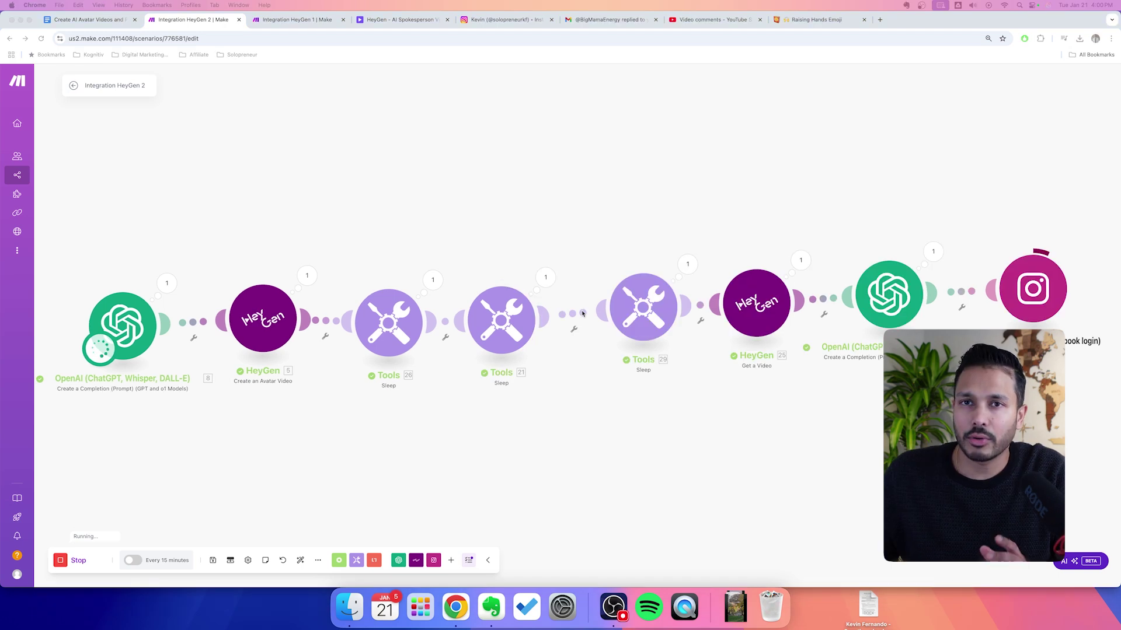
# Inspect the run results of the HeyGen Get a Video, second OpenAI and Instagram modules, including the generated caption and video URL.
pyautogui.click(799, 261)
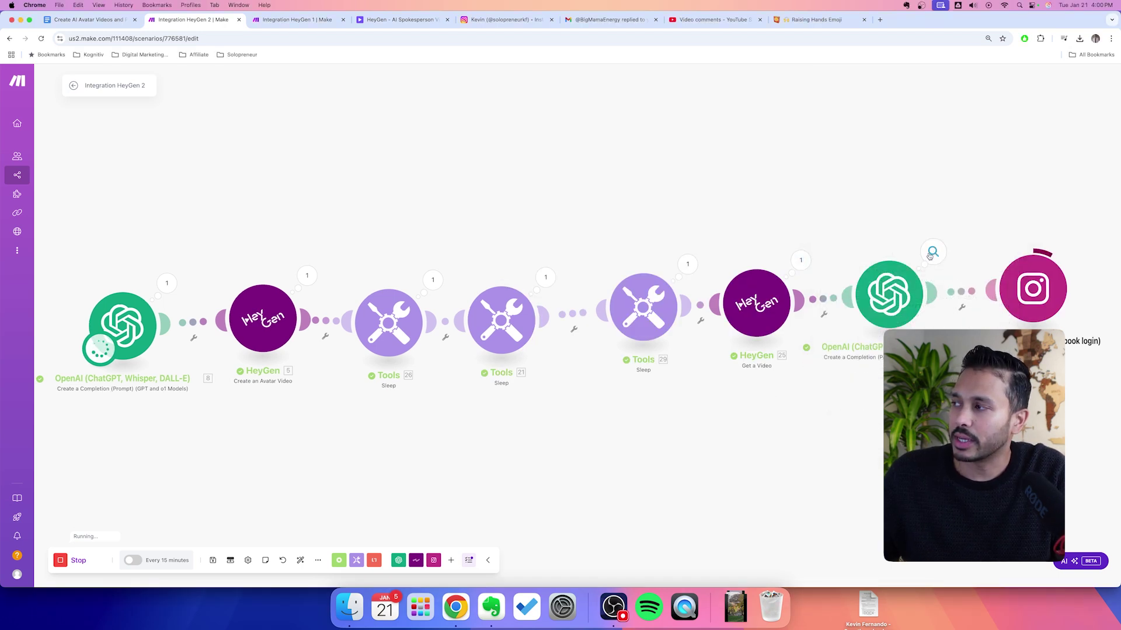
pyautogui.click(932, 252)
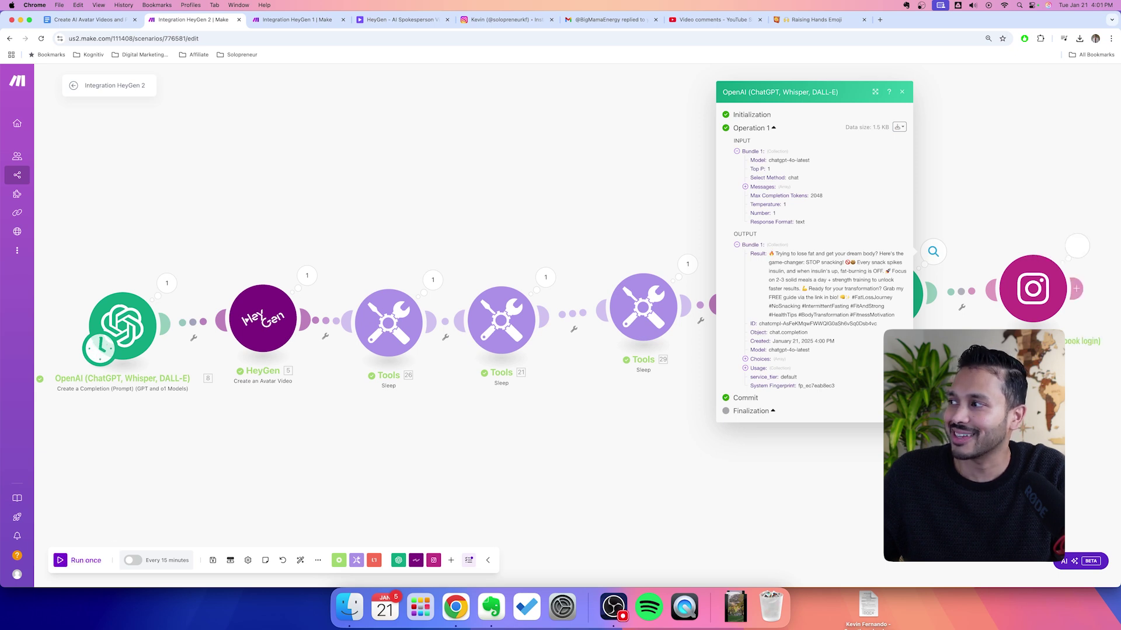
pyautogui.click(1065, 252)
pyautogui.click(1066, 248)
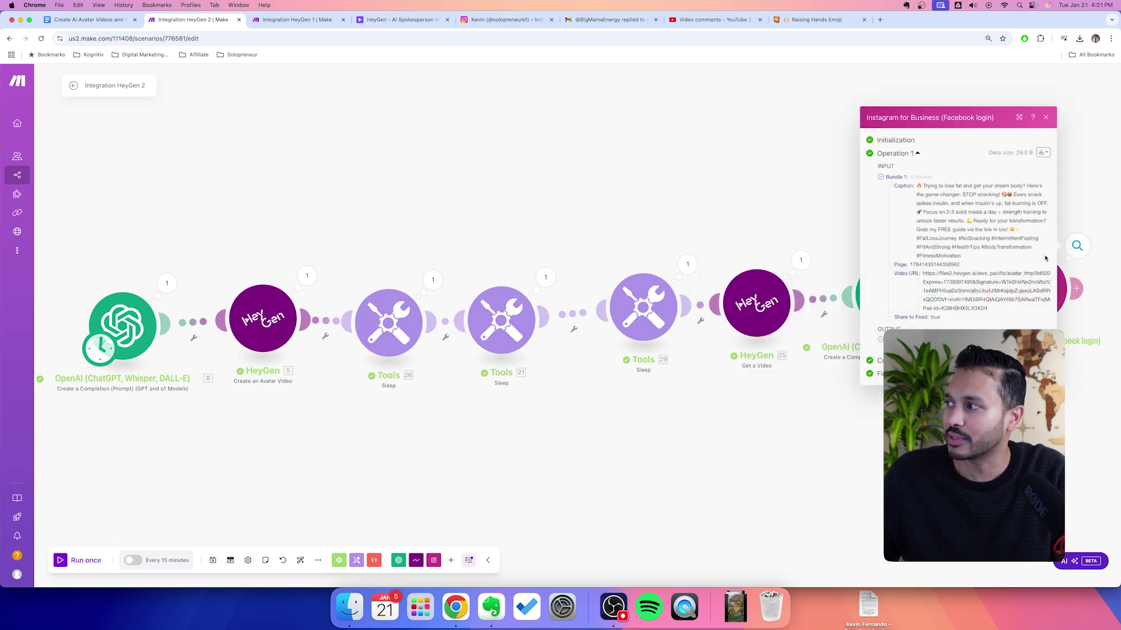
pyautogui.click(733, 195)
# Open the newly published reel on the Instagram profile, play it, review its caption and return to the Make scenario.
pyautogui.click(484, 20)
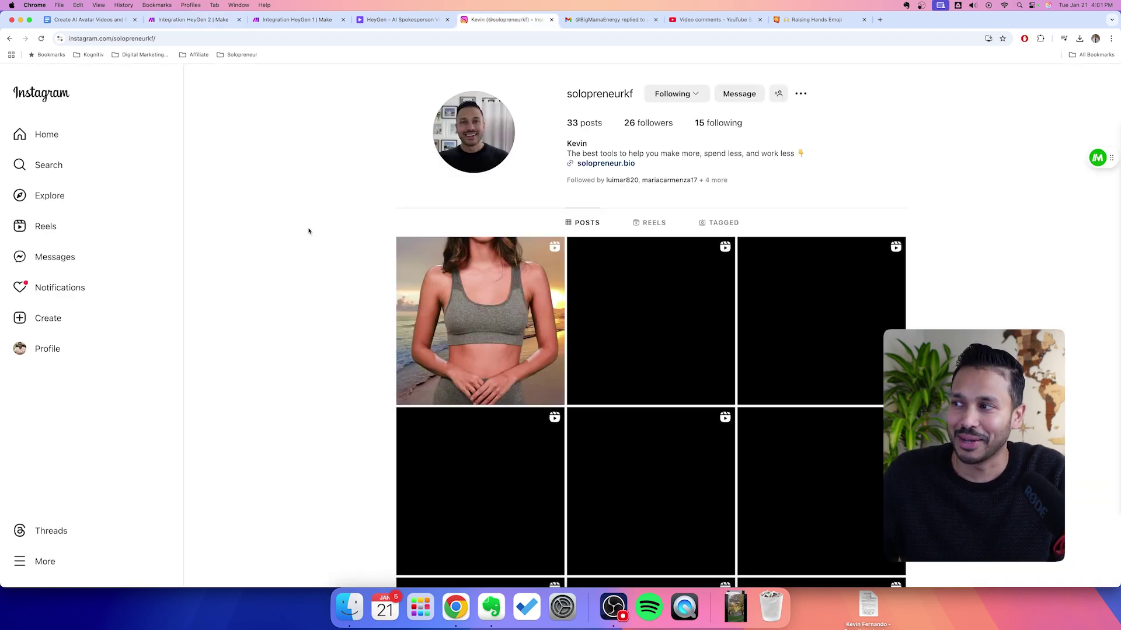
pyautogui.click(475, 320)
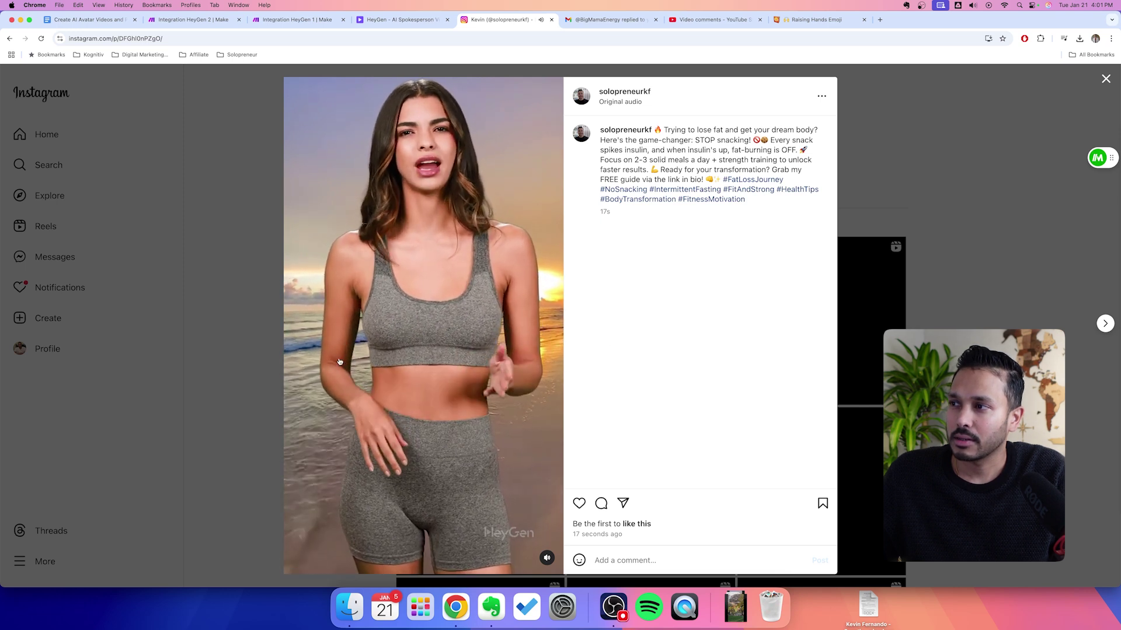
pyautogui.click(350, 365)
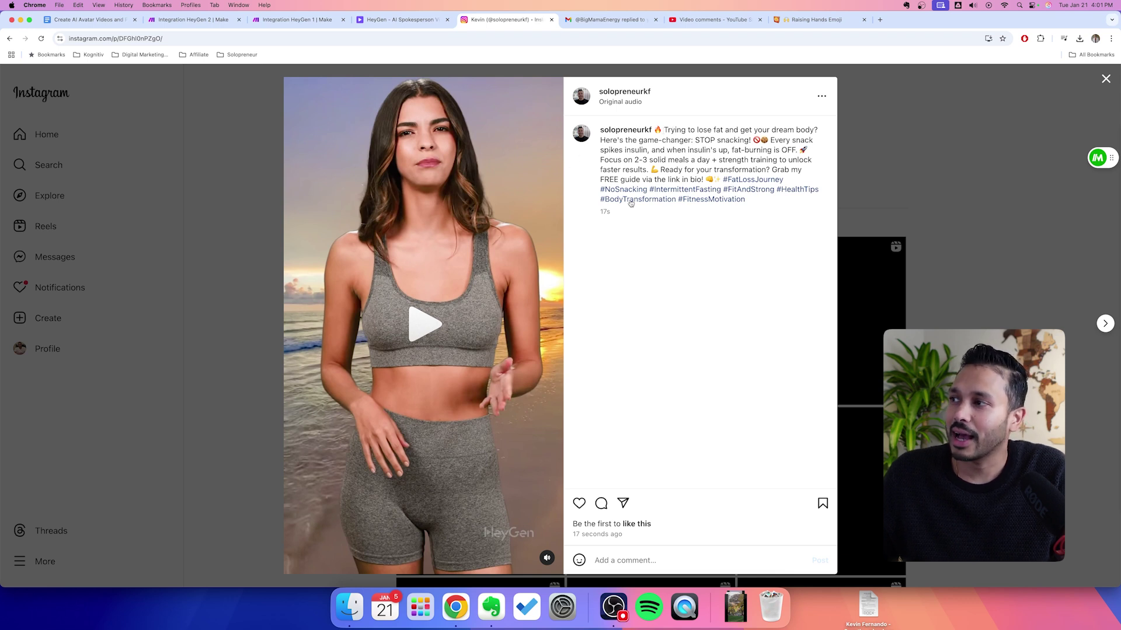
pyautogui.press('super+2')
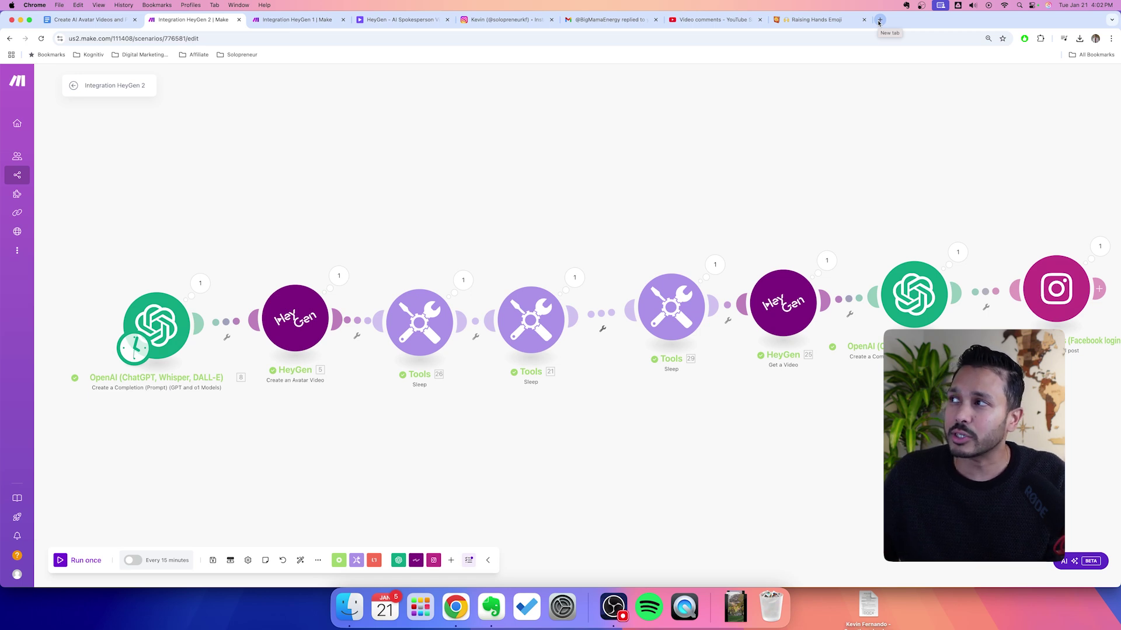
# Open the Repurpose.io extended free trial page in an incognito window and go to the 30-day trial sign-up.
pyautogui.press('super+shift+n')
pyautogui.write('repurpose.io/solopreneu')
pyautogui.press('Return')
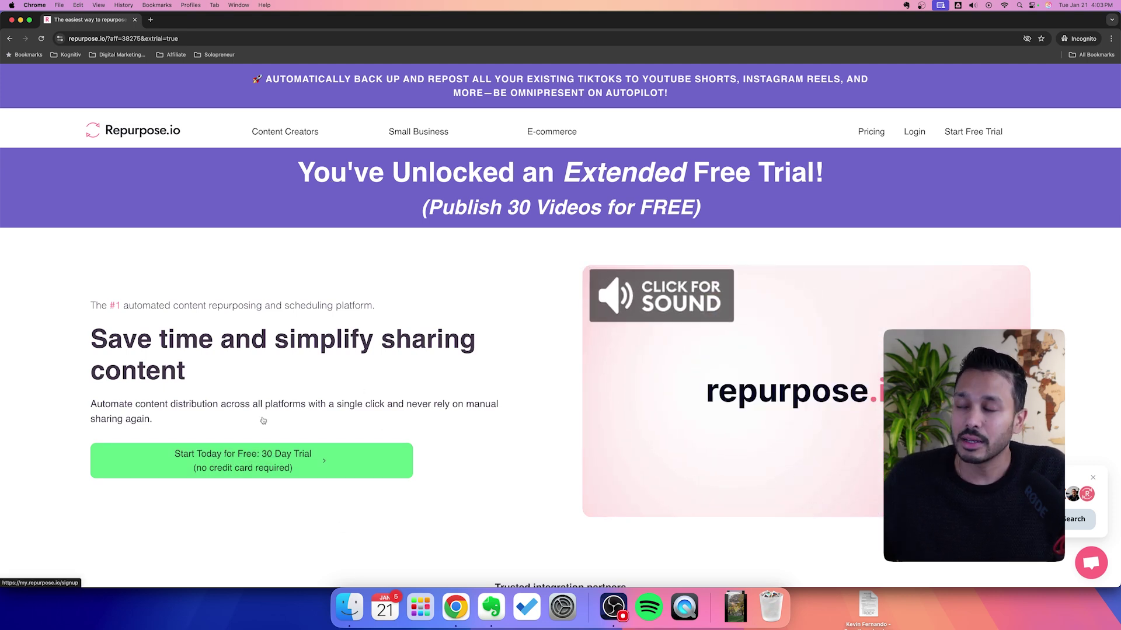
pyautogui.click(258, 474)
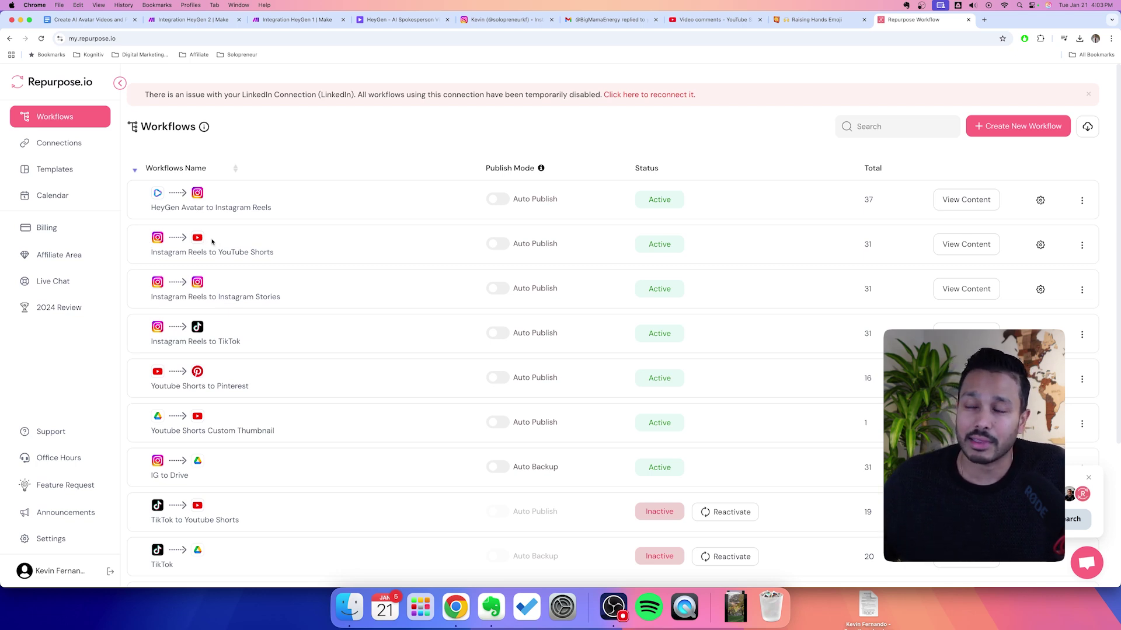
# Review the connected accounts in Repurpose.io and the platforms available for a new connection, without adding one.
pyautogui.click(78, 148)
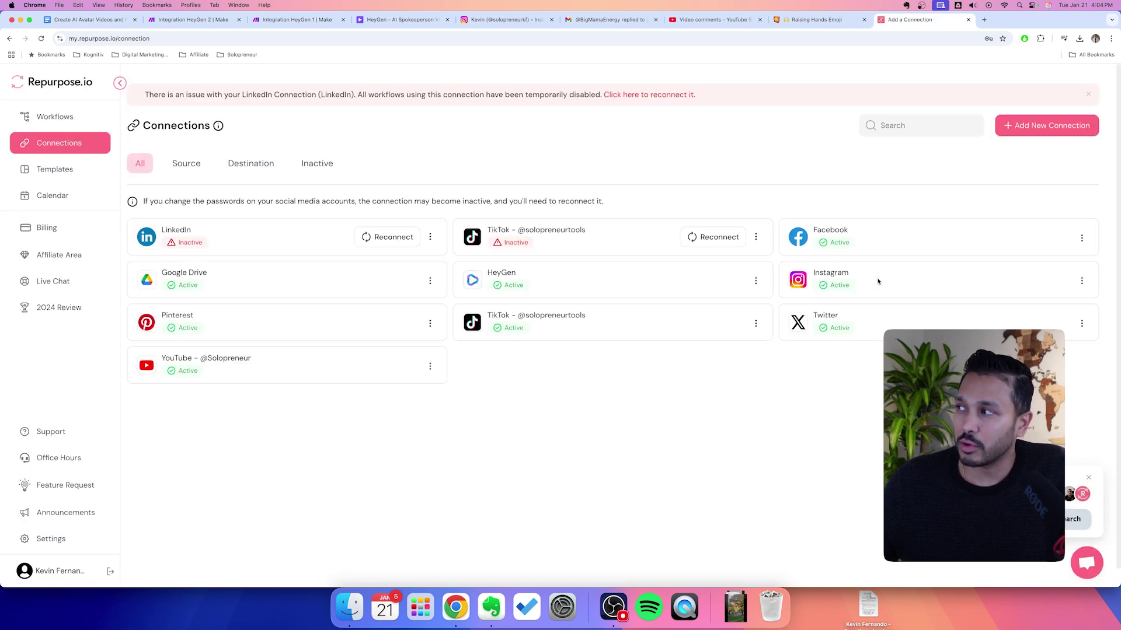
pyautogui.click(1035, 124)
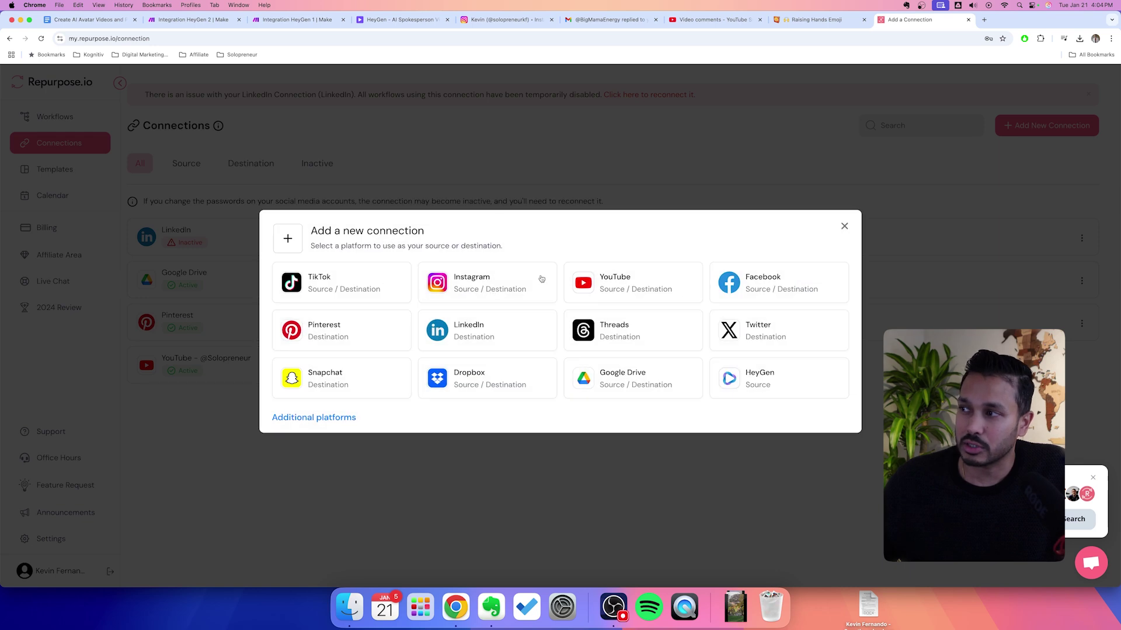
pyautogui.click(574, 497)
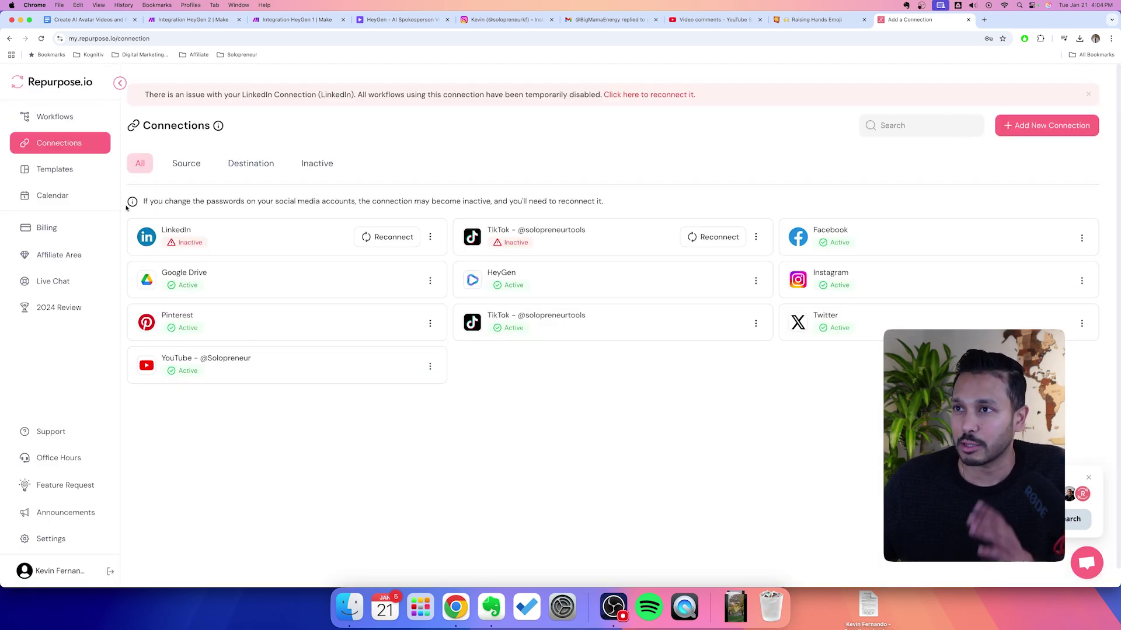
# Start a new custom workflow in Repurpose.io with the connected Instagram account's Reels as the source.
pyautogui.click(58, 124)
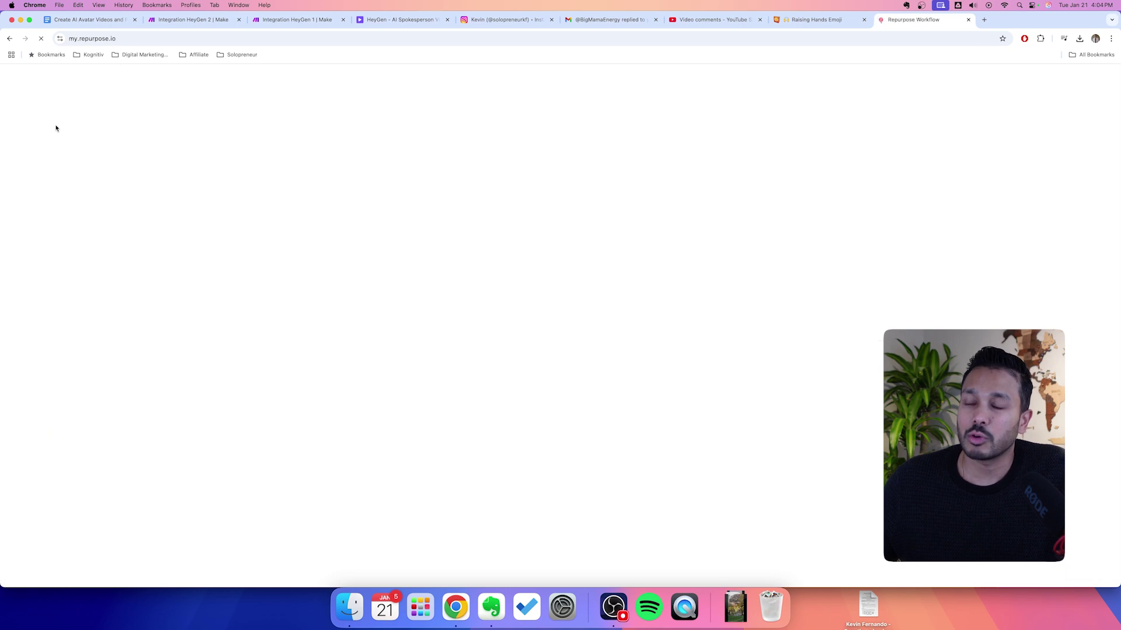
pyautogui.click(1002, 123)
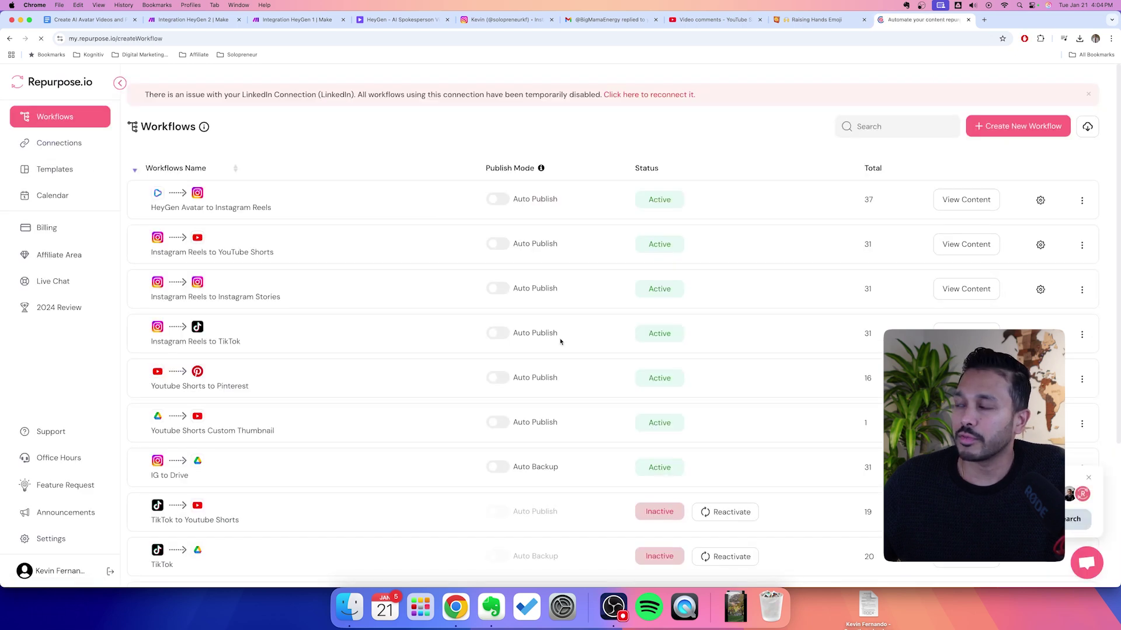
pyautogui.click(224, 388)
pyautogui.click(506, 324)
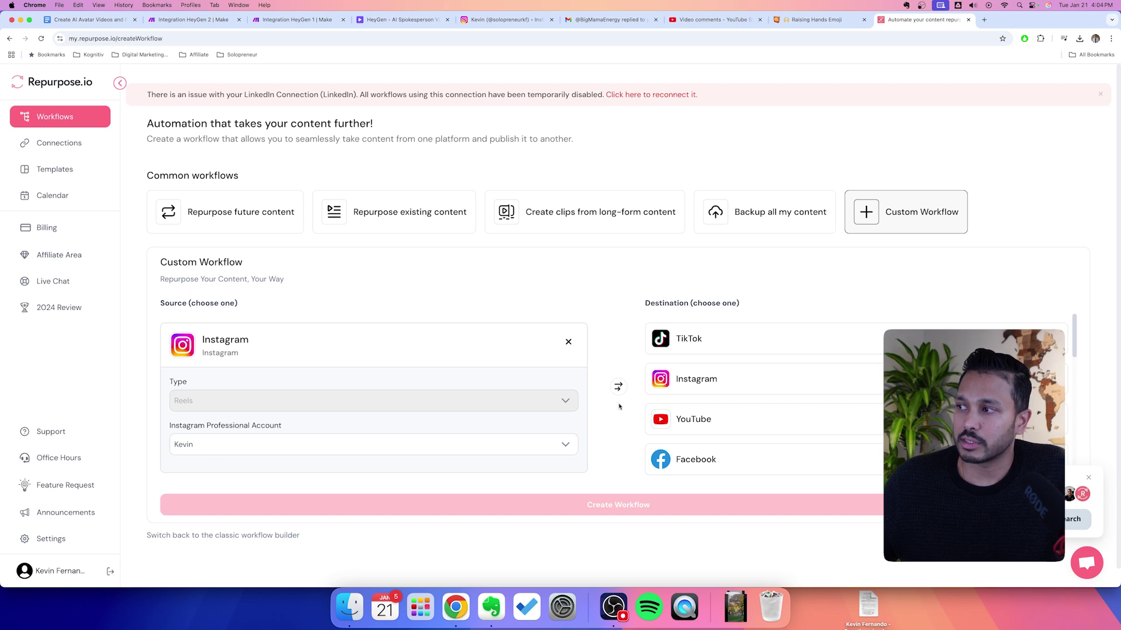
# Choose the active TikTok account as destination, create the workflow without enabling automation and return to the workflow list.
pyautogui.click(689, 339)
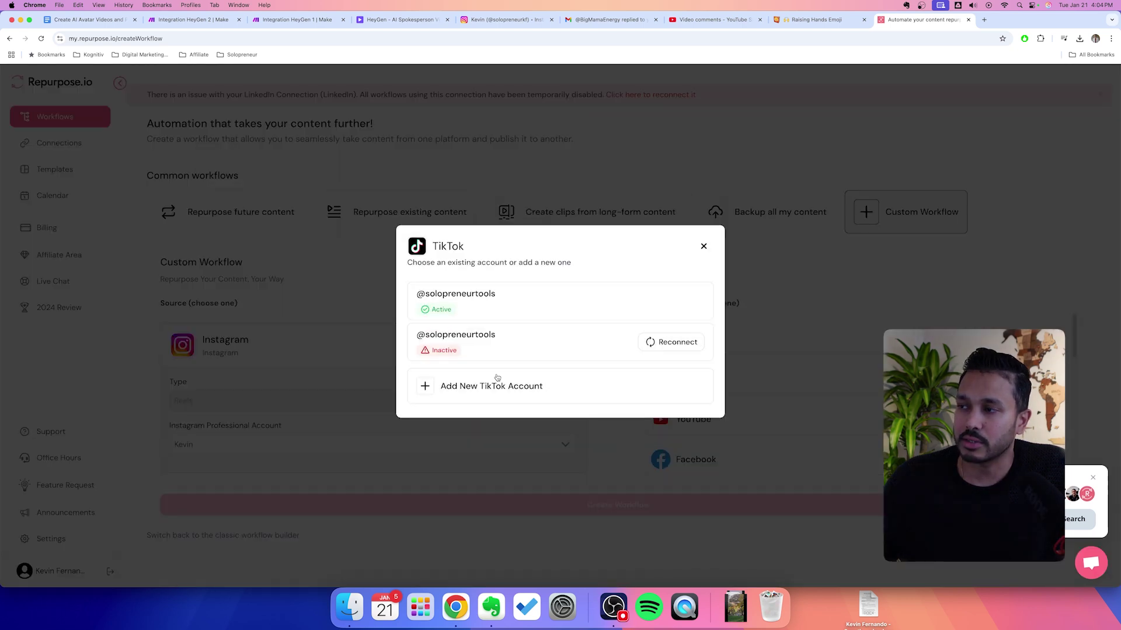
pyautogui.click(474, 308)
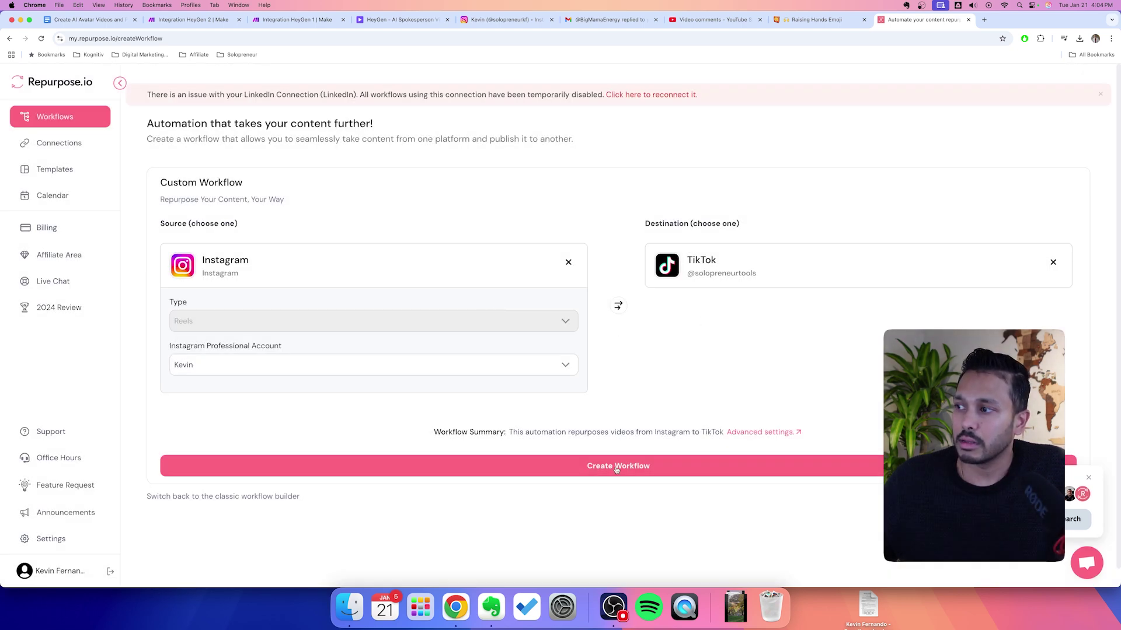
pyautogui.click(617, 468)
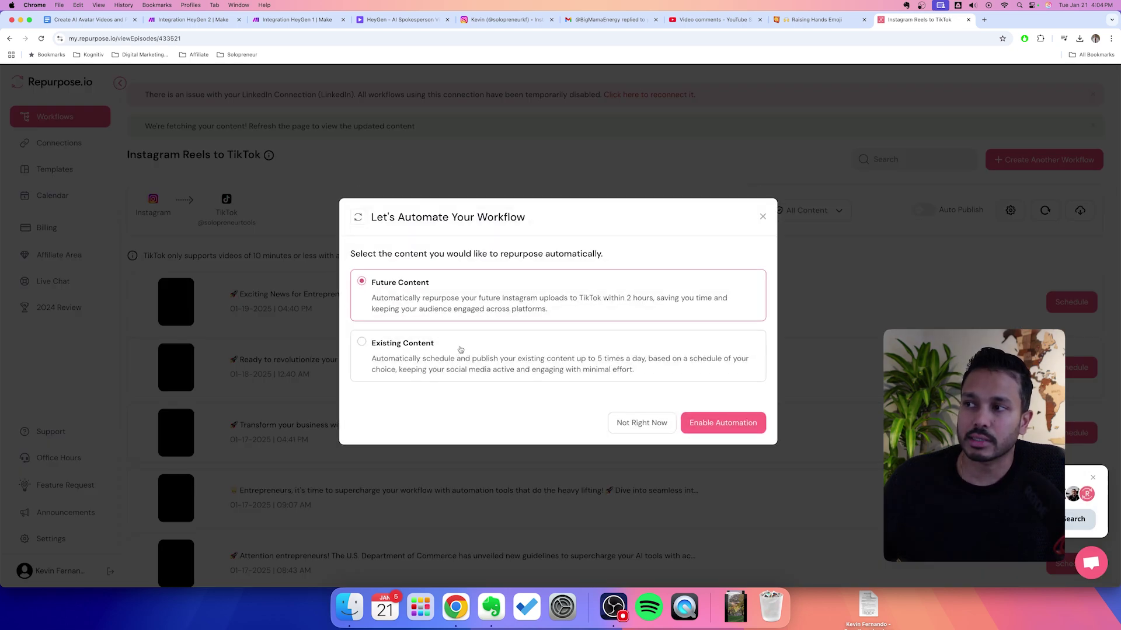
pyautogui.click(662, 423)
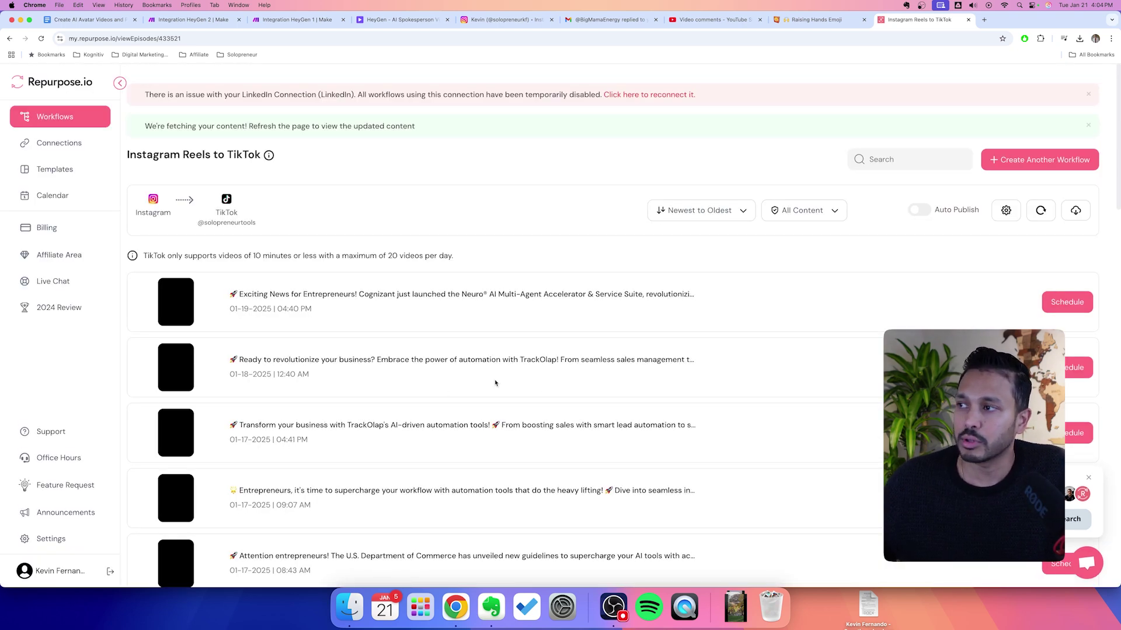
pyautogui.click(74, 89)
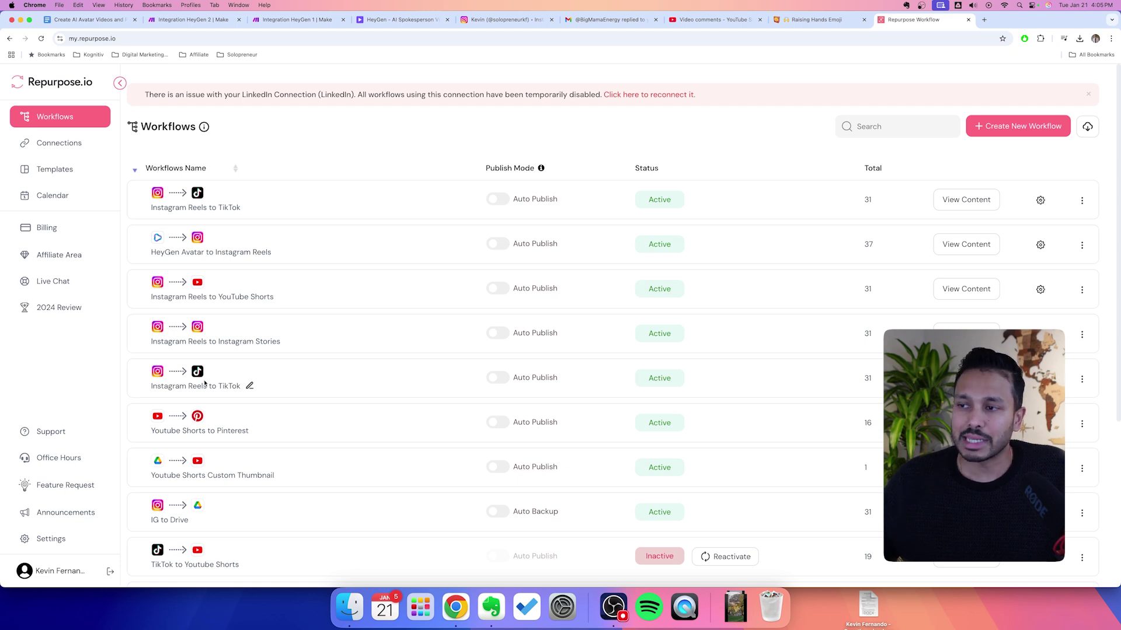
# Turn on scheduling for the Make scenario, look at the Every day option and keep regular intervals of 15 minutes.
pyautogui.click(197, 21)
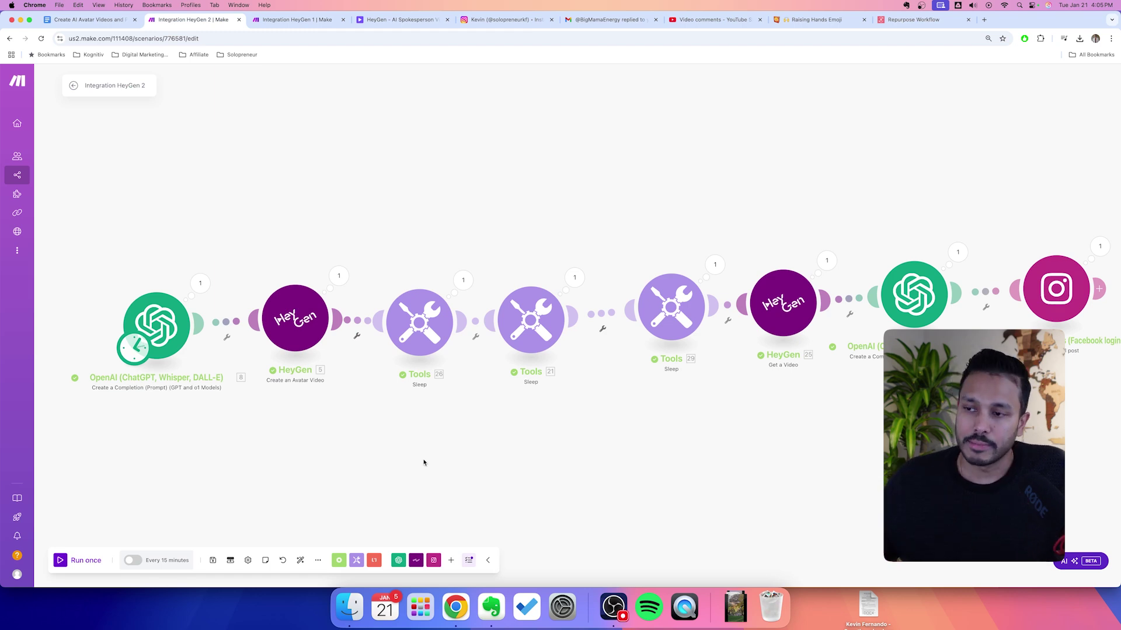
pyautogui.click(131, 562)
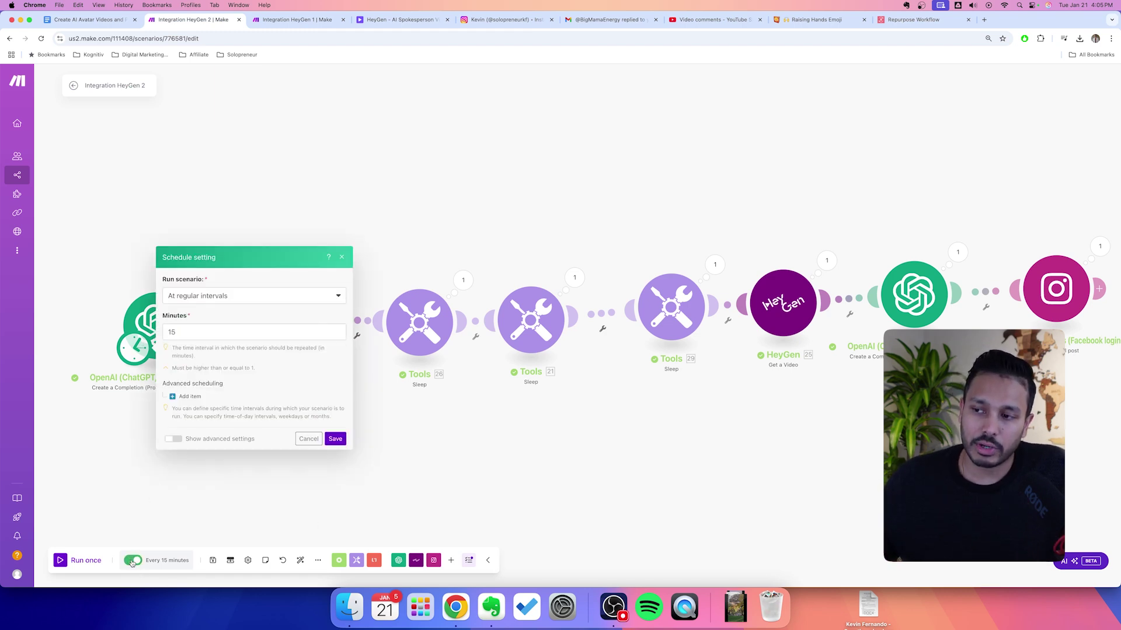
pyautogui.click(188, 332)
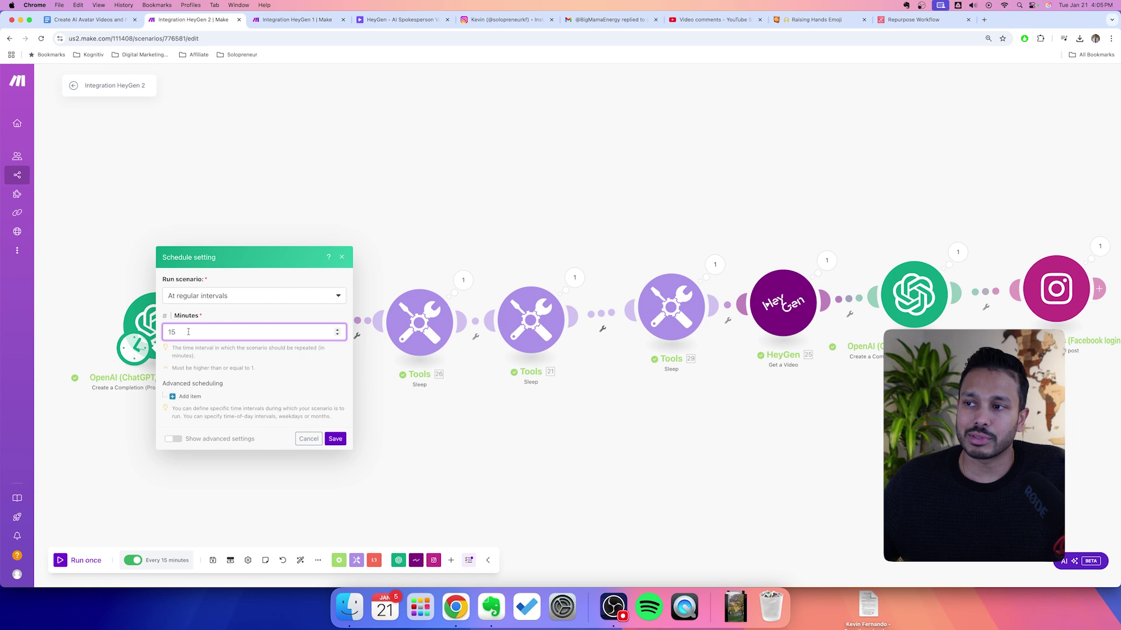
pyautogui.click(211, 297)
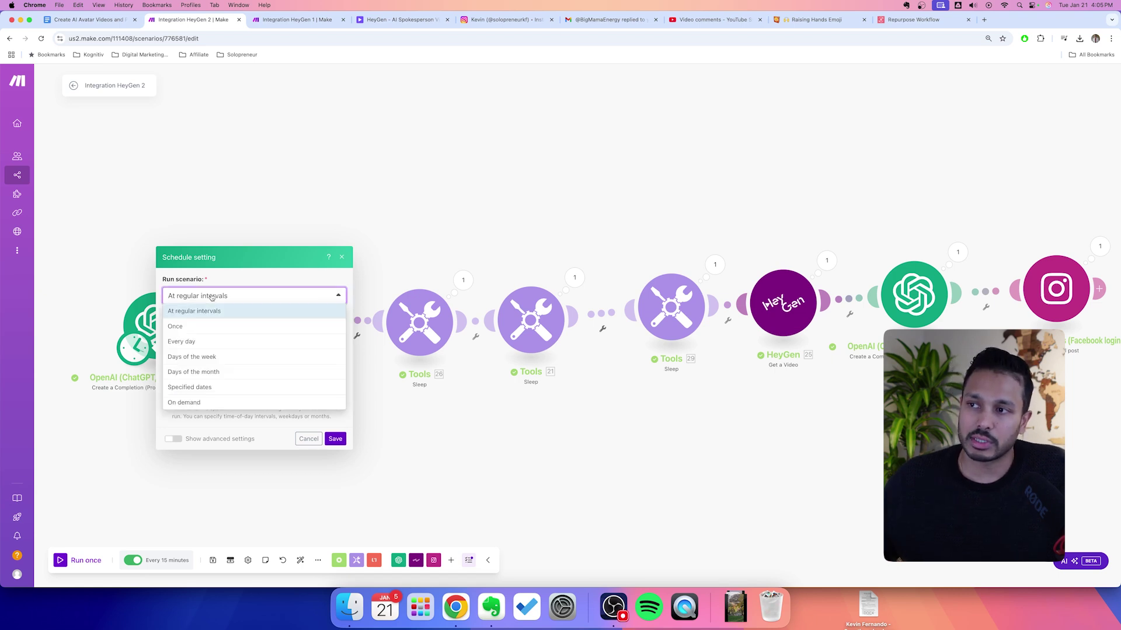
pyautogui.click(196, 343)
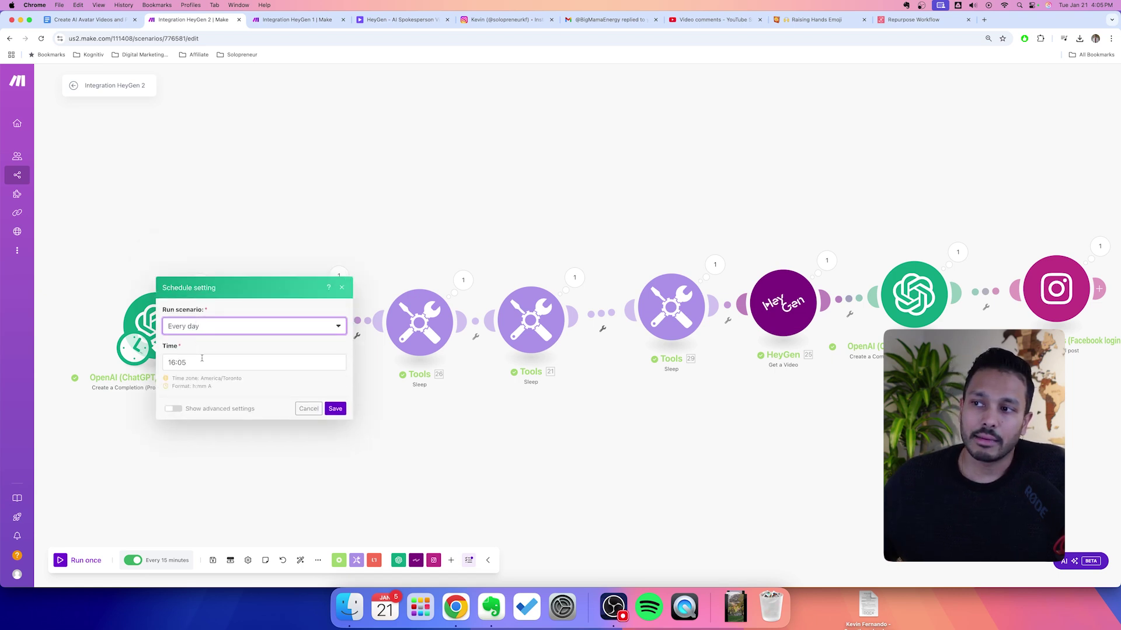
pyautogui.click(200, 326)
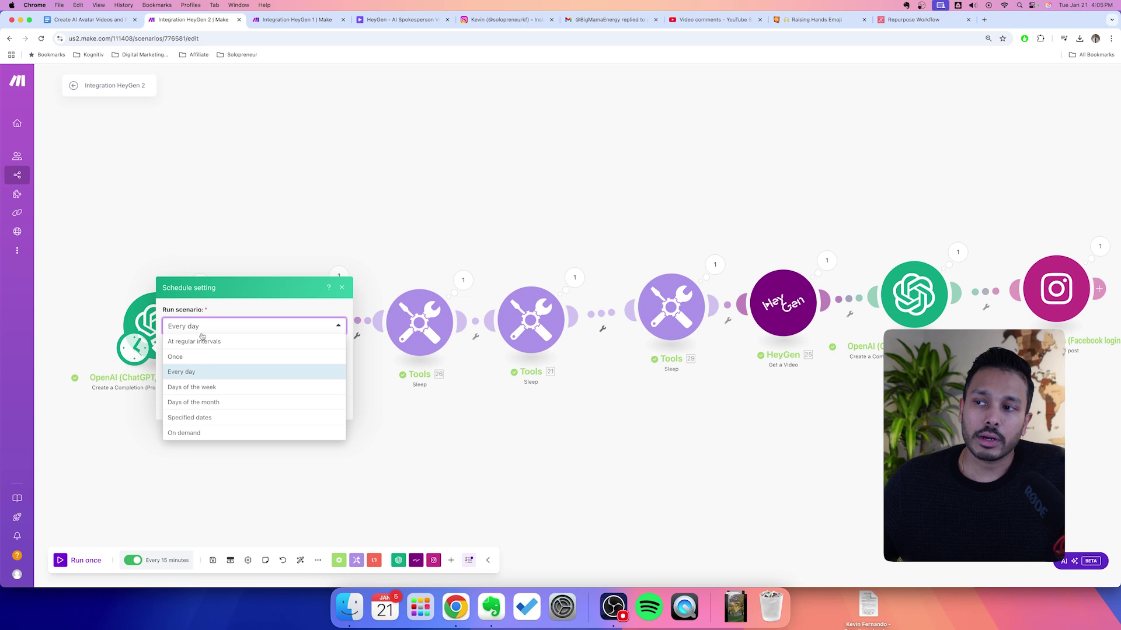
pyautogui.click(201, 341)
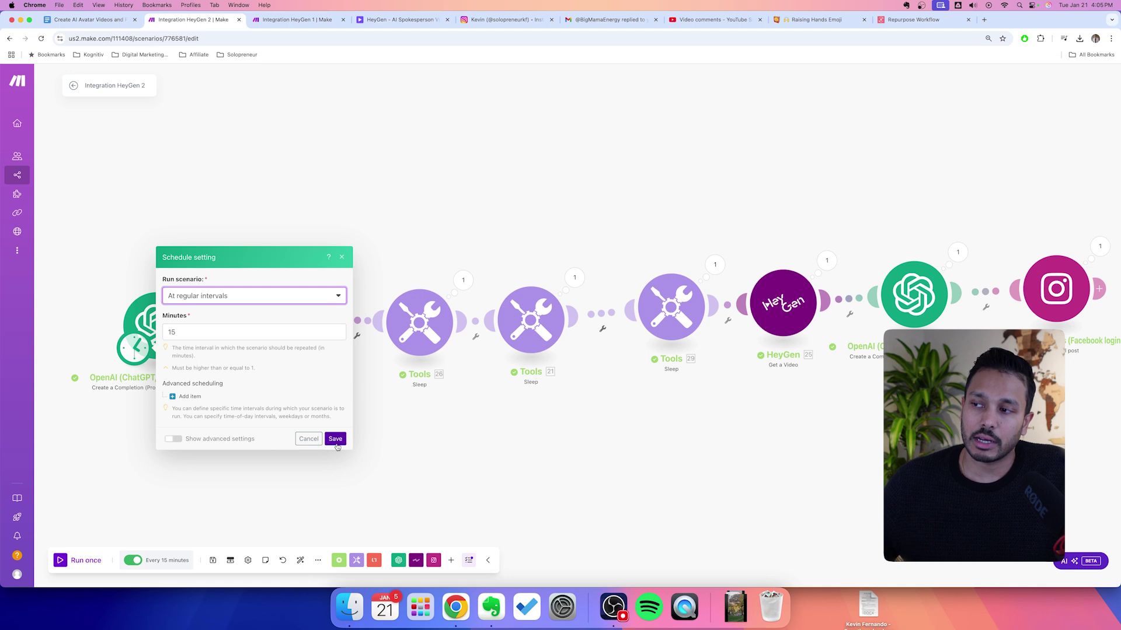
pyautogui.click(502, 473)
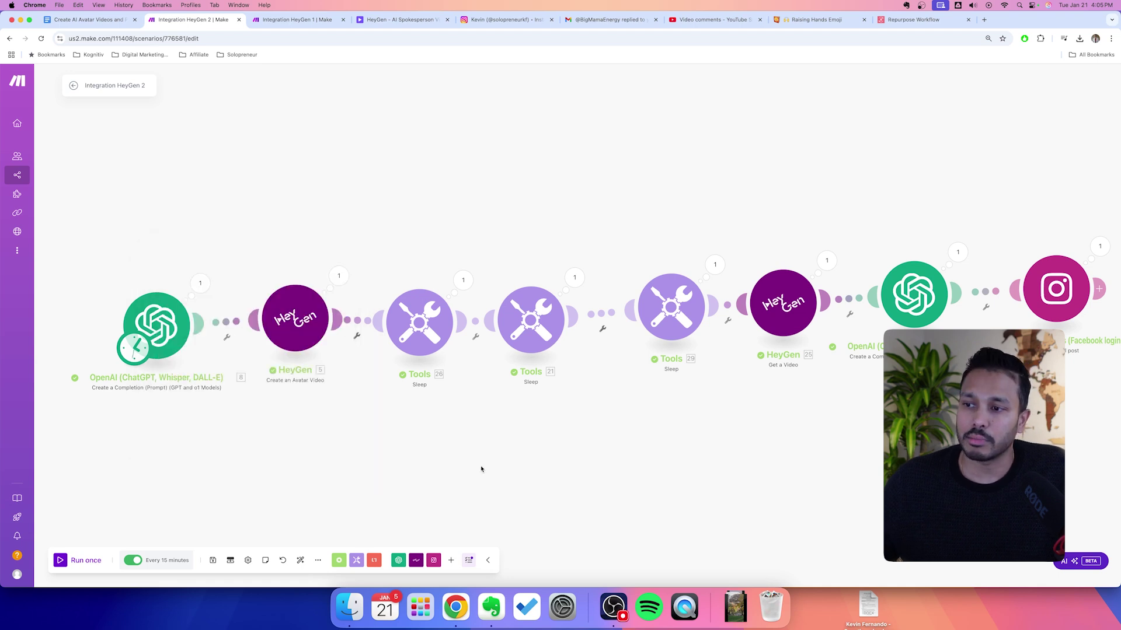